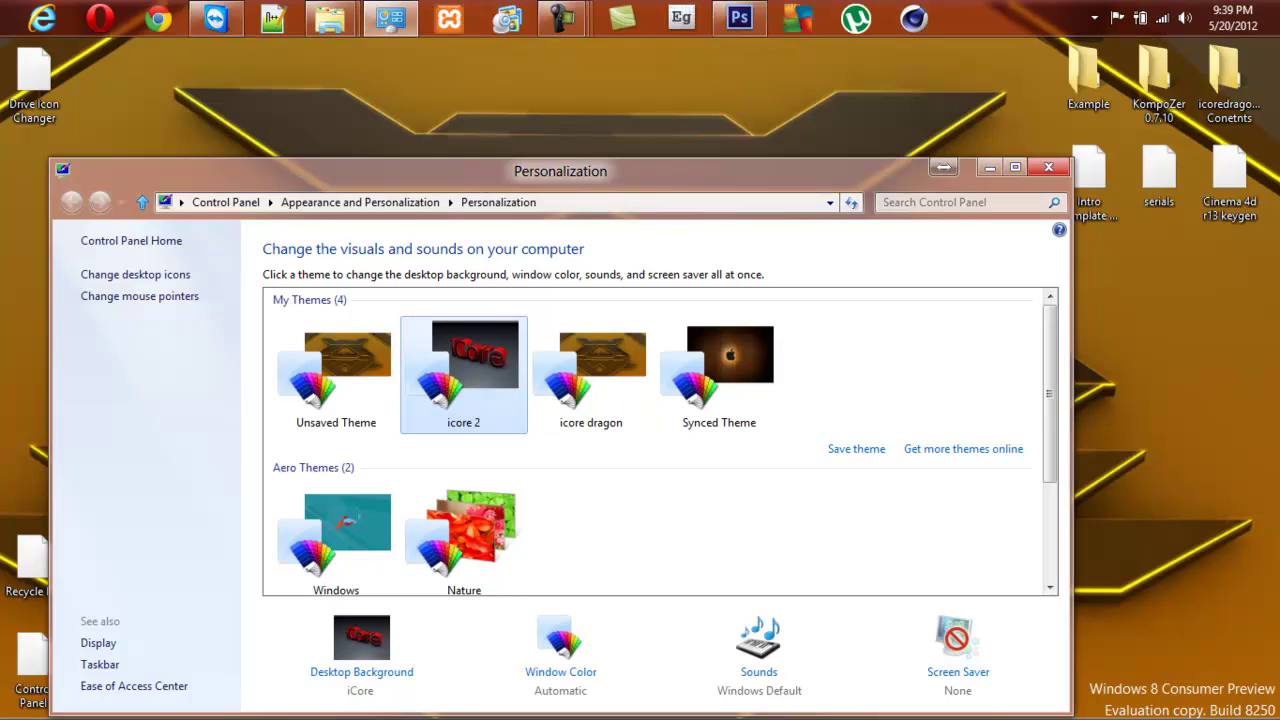
Launch CINEMA 4D and add a Floor and a Sky object to the new scene.
key("alt+F4")
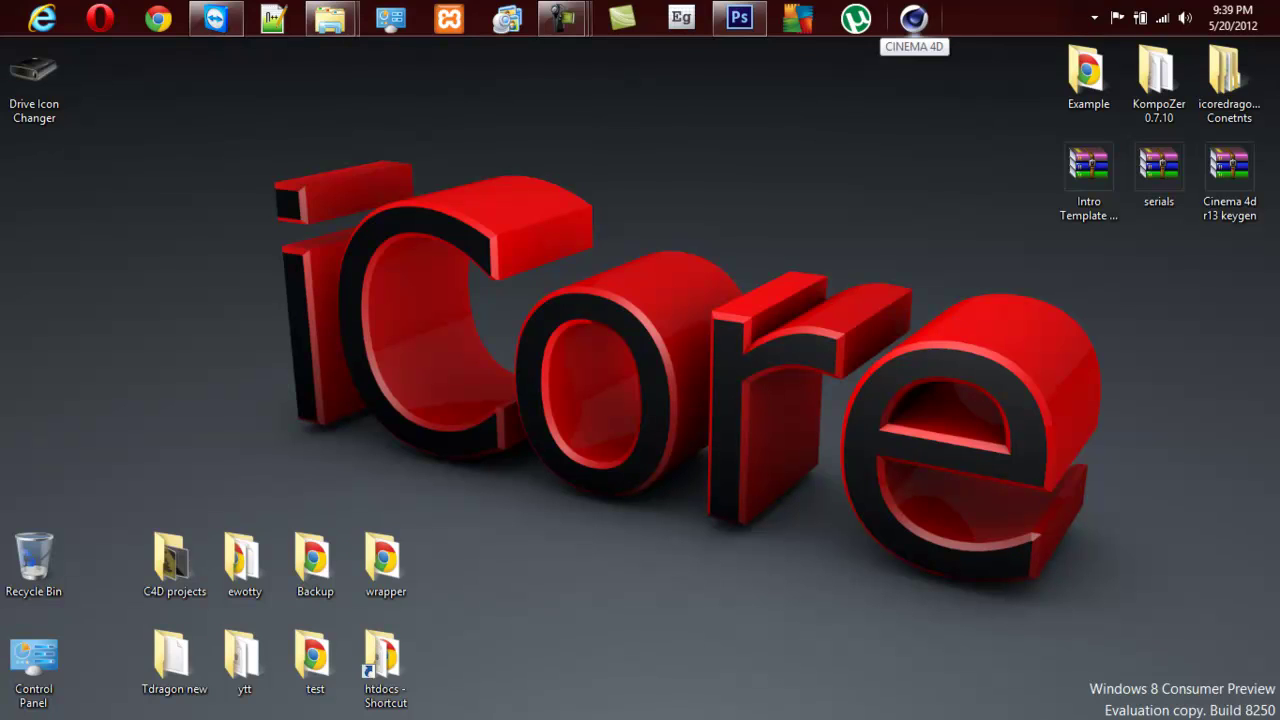
left_click(914, 19)
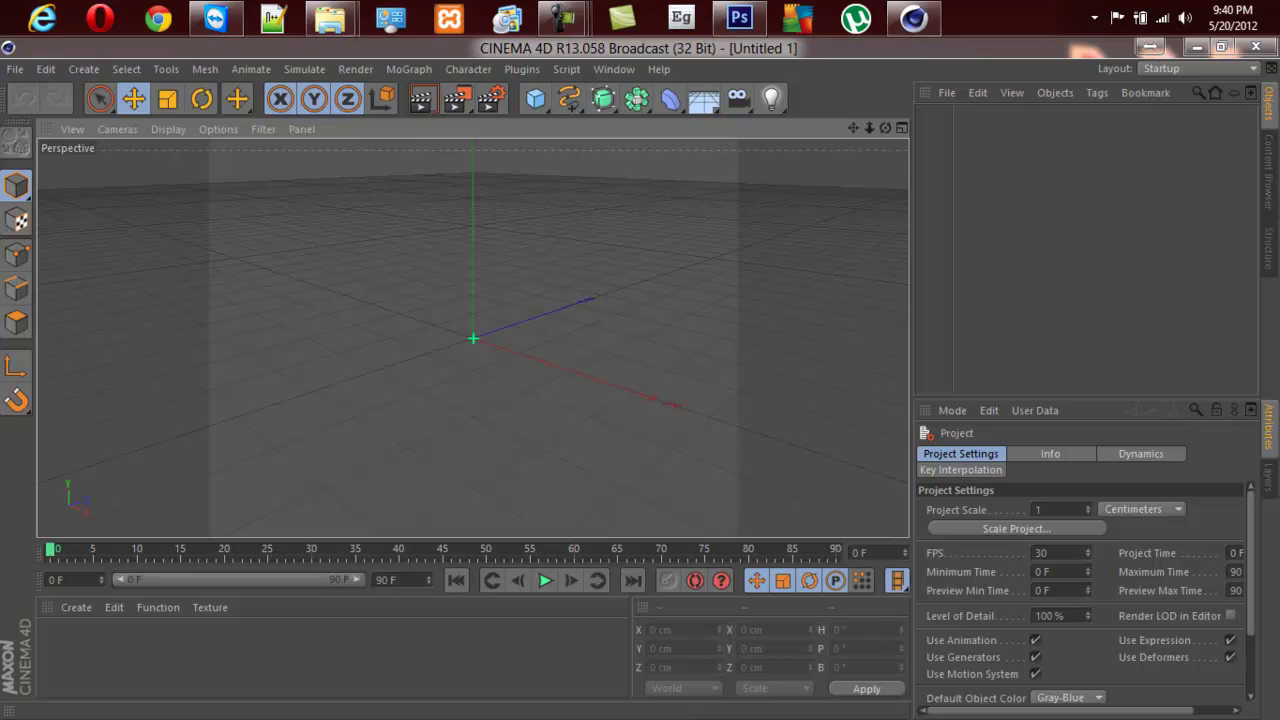
left_click_drag(704, 98, 855, 123)
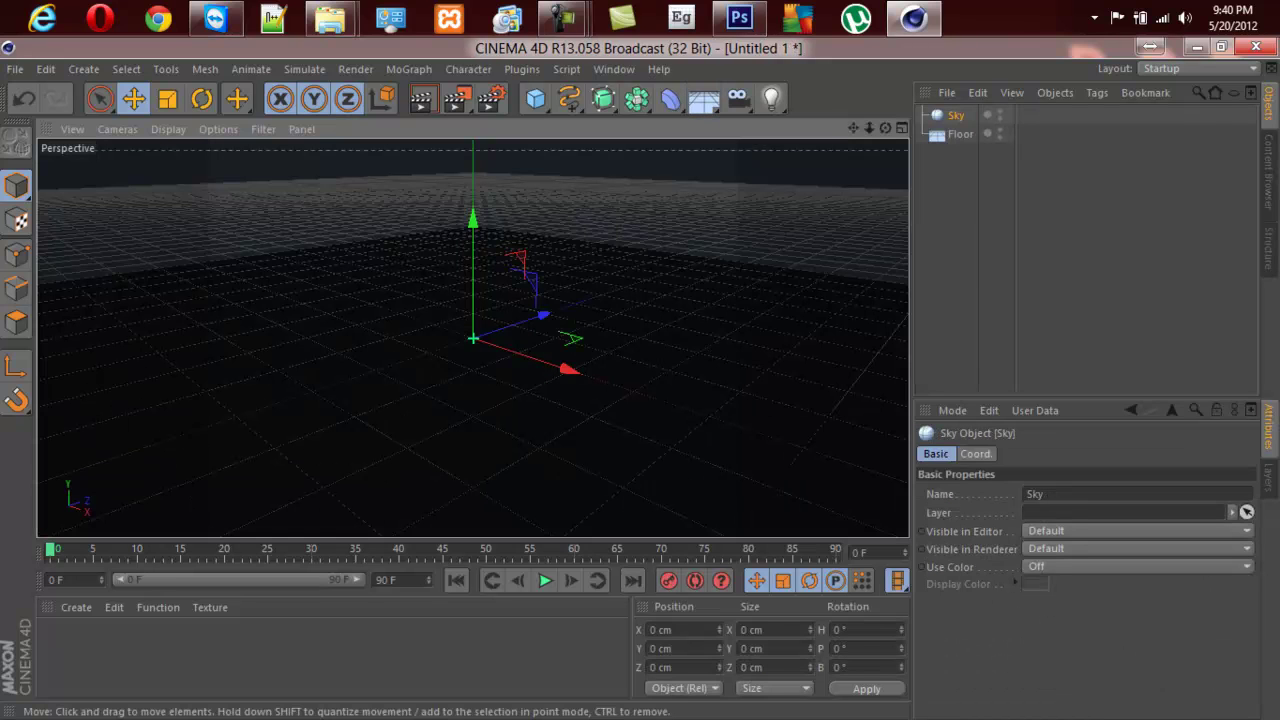
Create a new material and enable its Luminance channel.
double_click(300, 656)
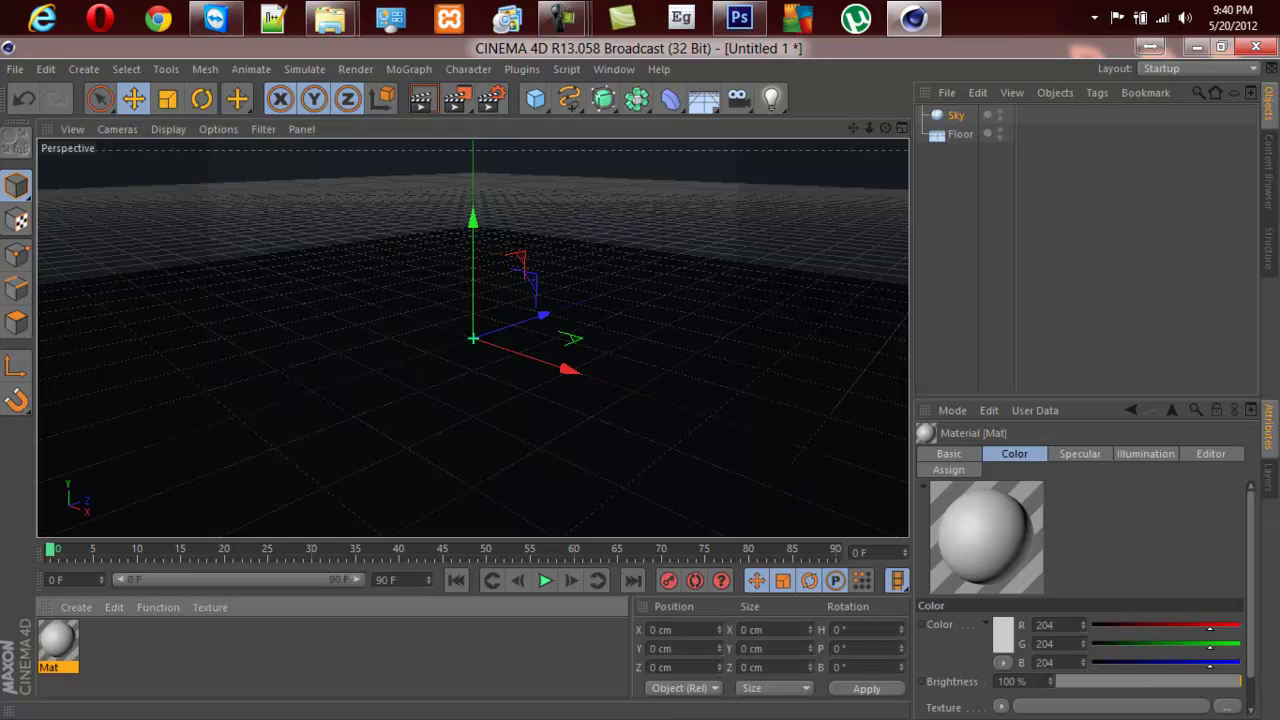
double_click(58, 640)
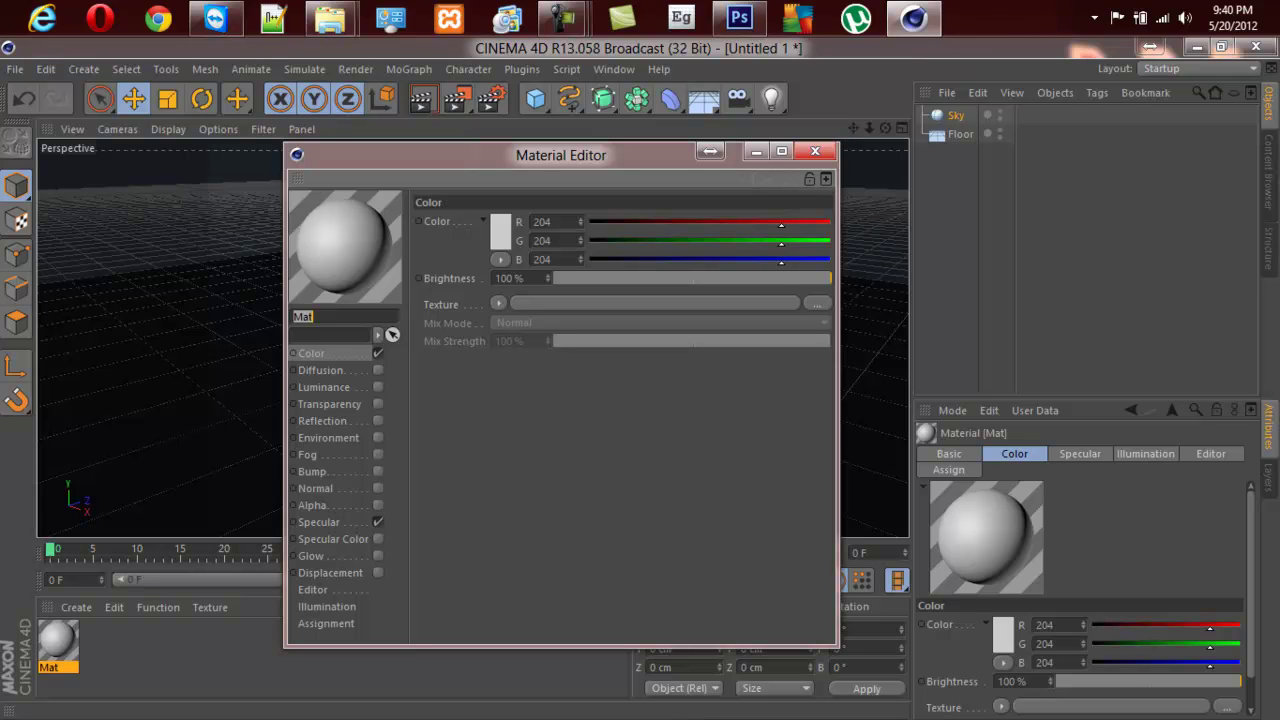
left_click(323, 387)
left_click(378, 387)
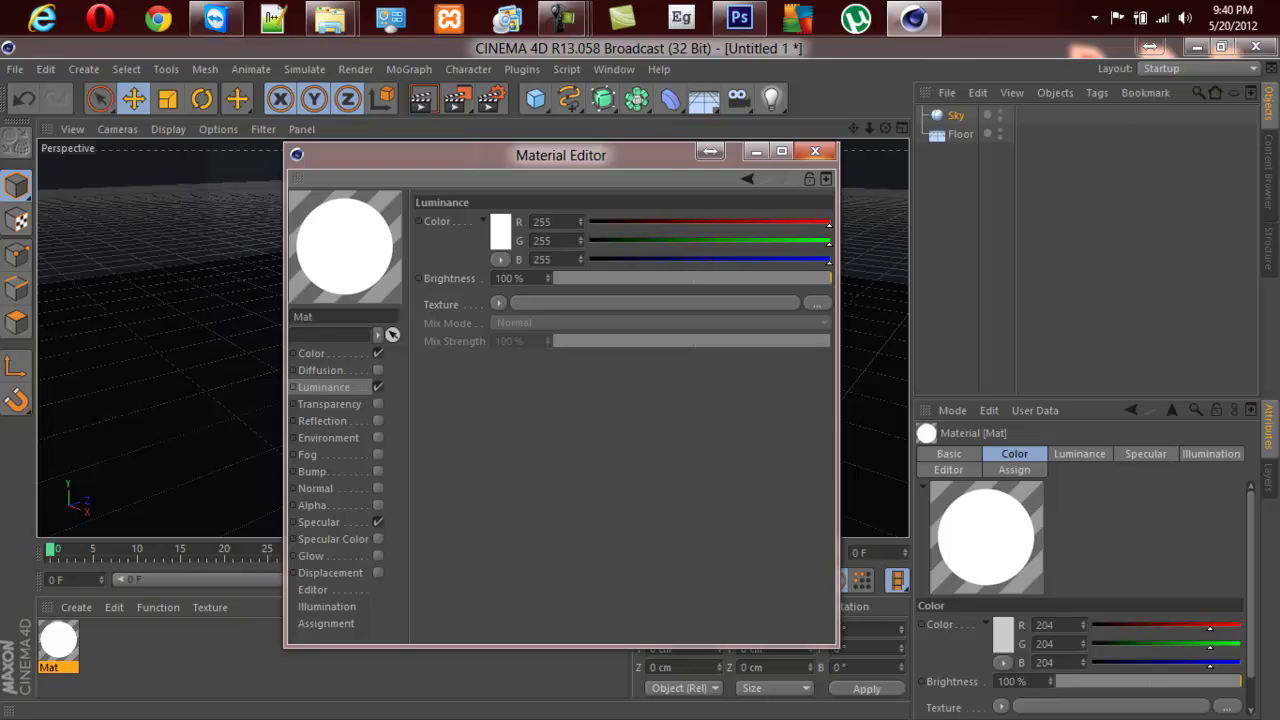
left_click(815, 151)
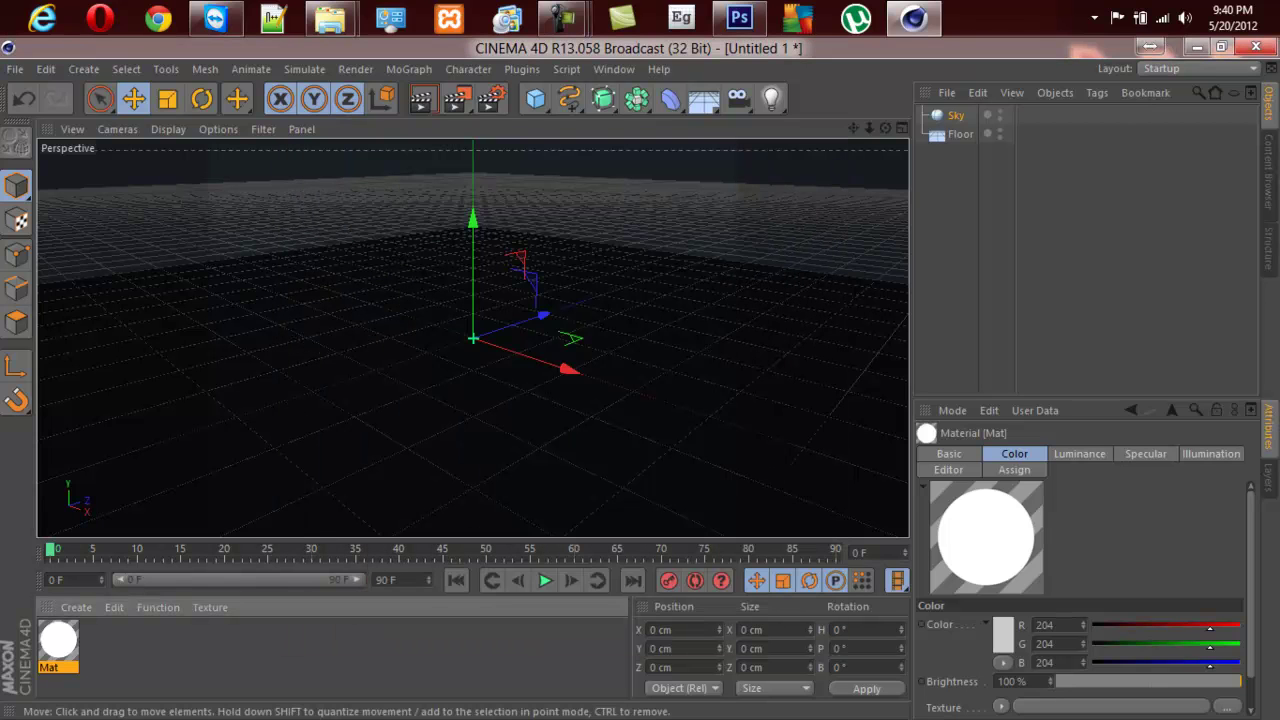
Apply the new material to both the Floor and the Sky, and render the current view.
left_click_drag(58, 640, 960, 134)
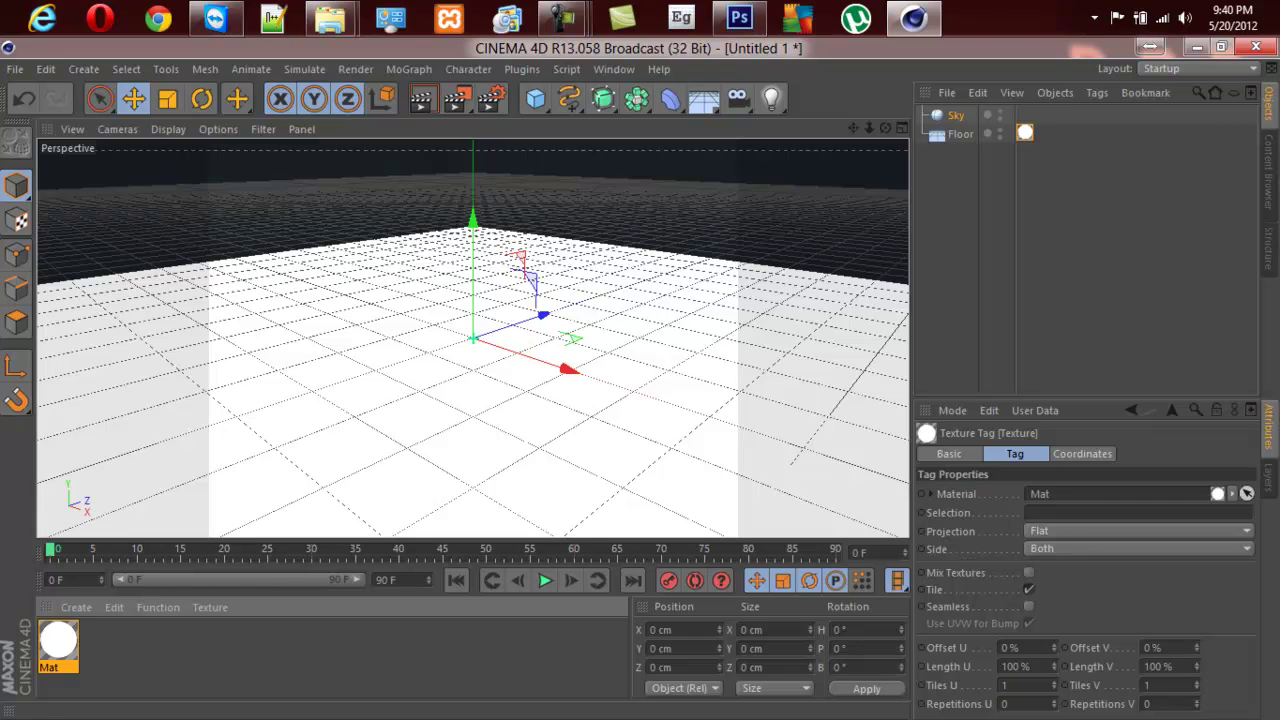
left_click_drag(58, 640, 956, 115)
left_click(421, 98)
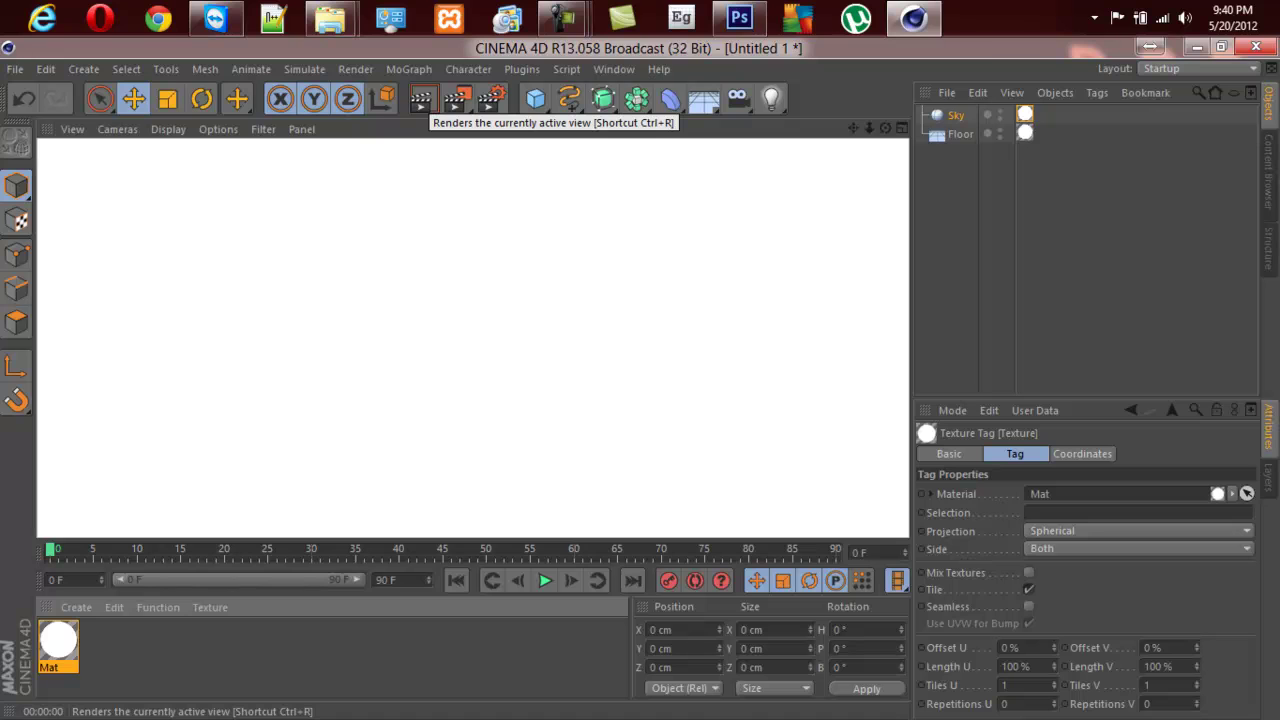
Set the material's luminance color to R 197, G 154, B 115 and test it with a render of the view.
double_click(1040, 494)
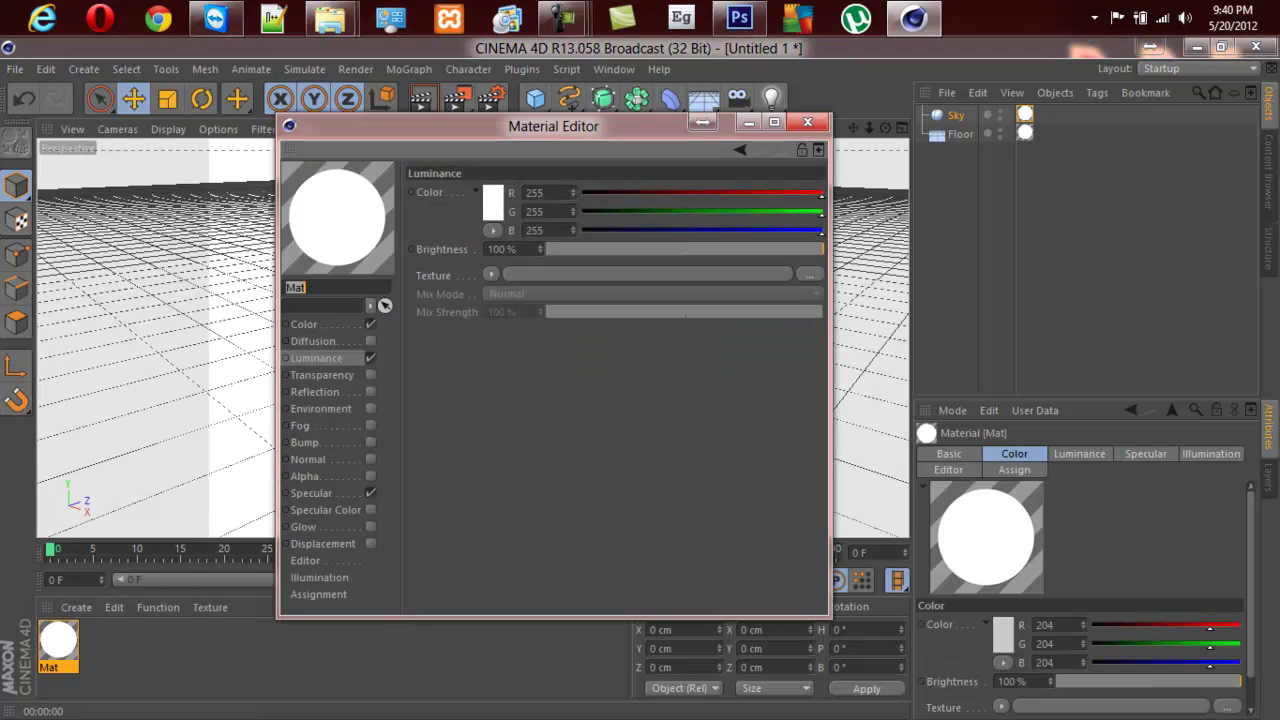
left_click(717, 230)
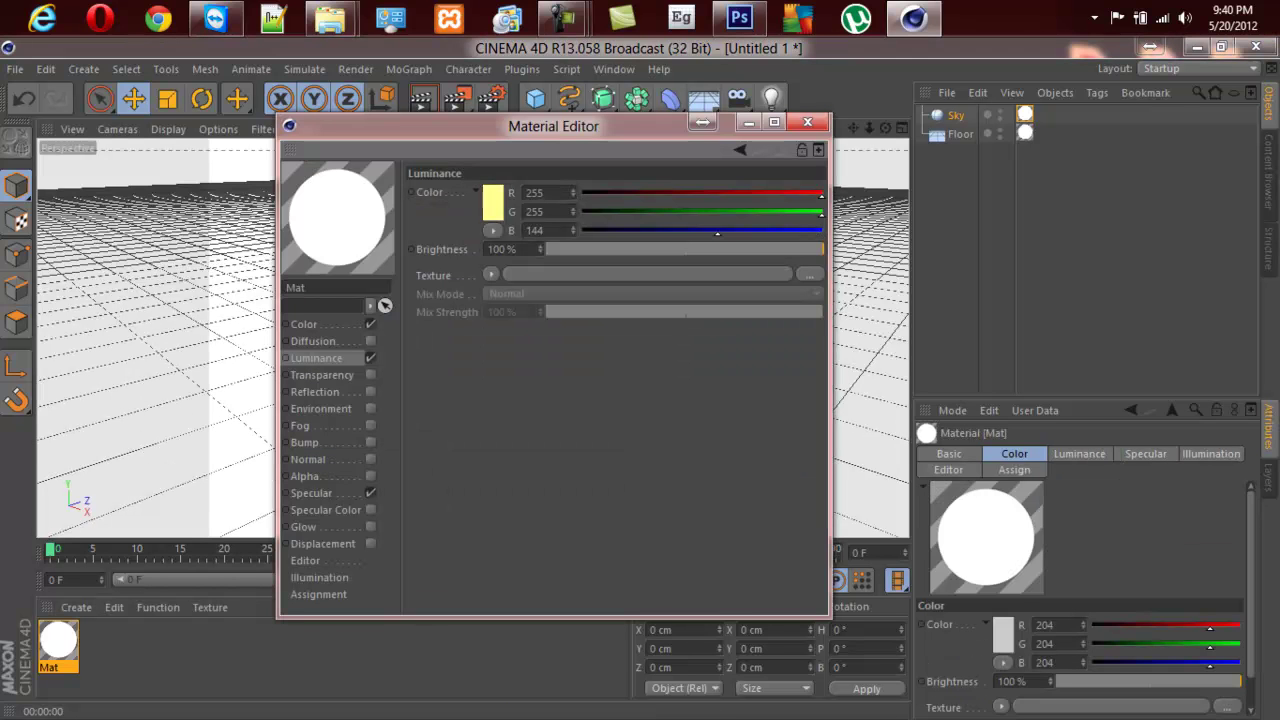
left_click(745, 212)
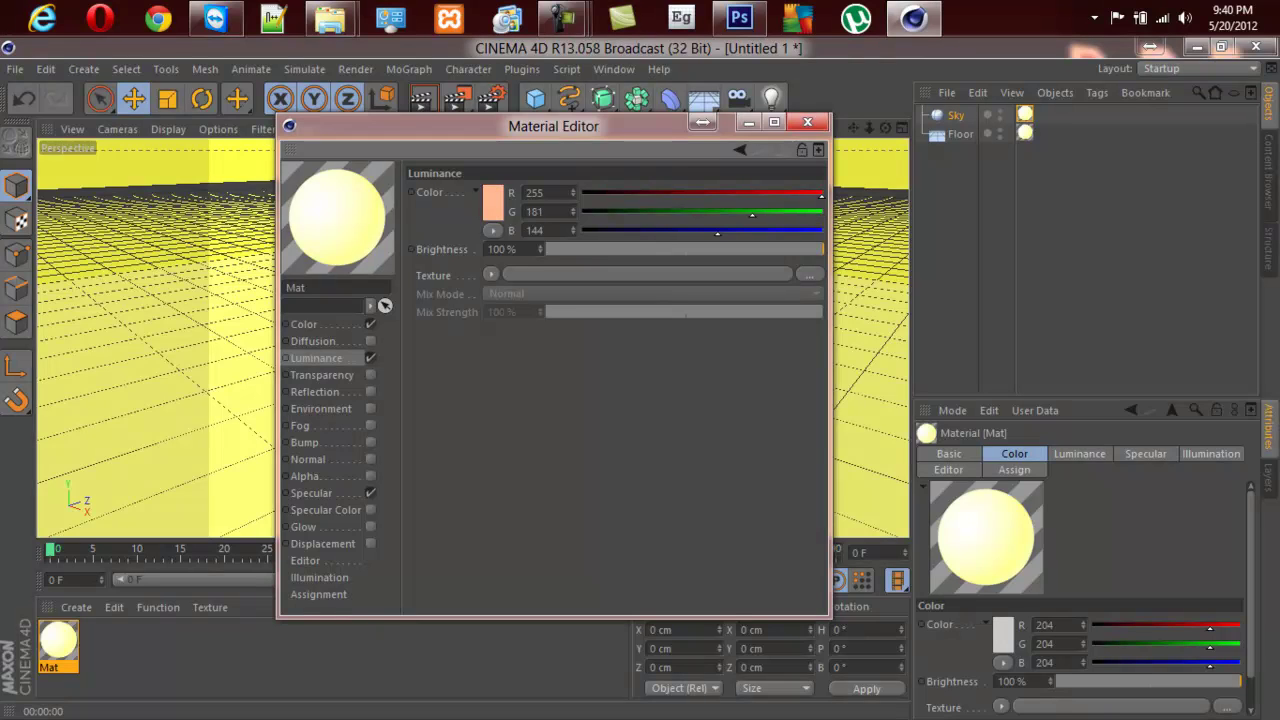
left_click_drag(717, 230, 690, 230)
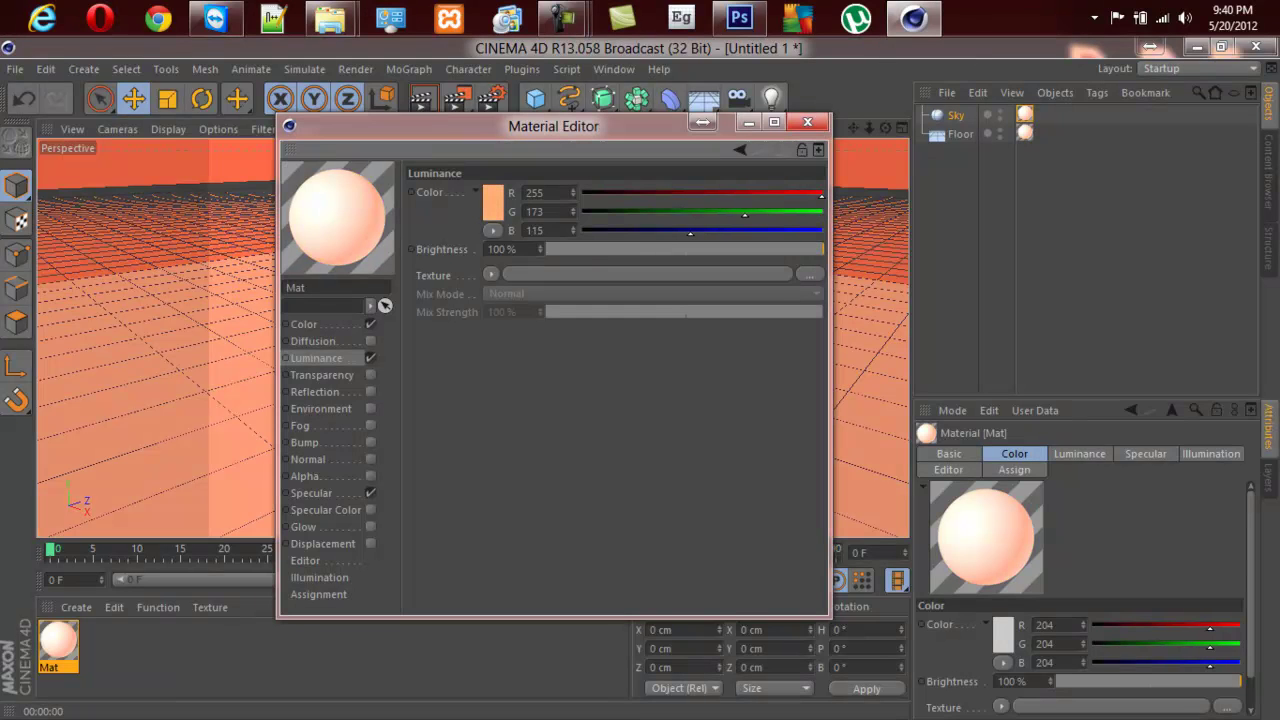
left_click(727, 212)
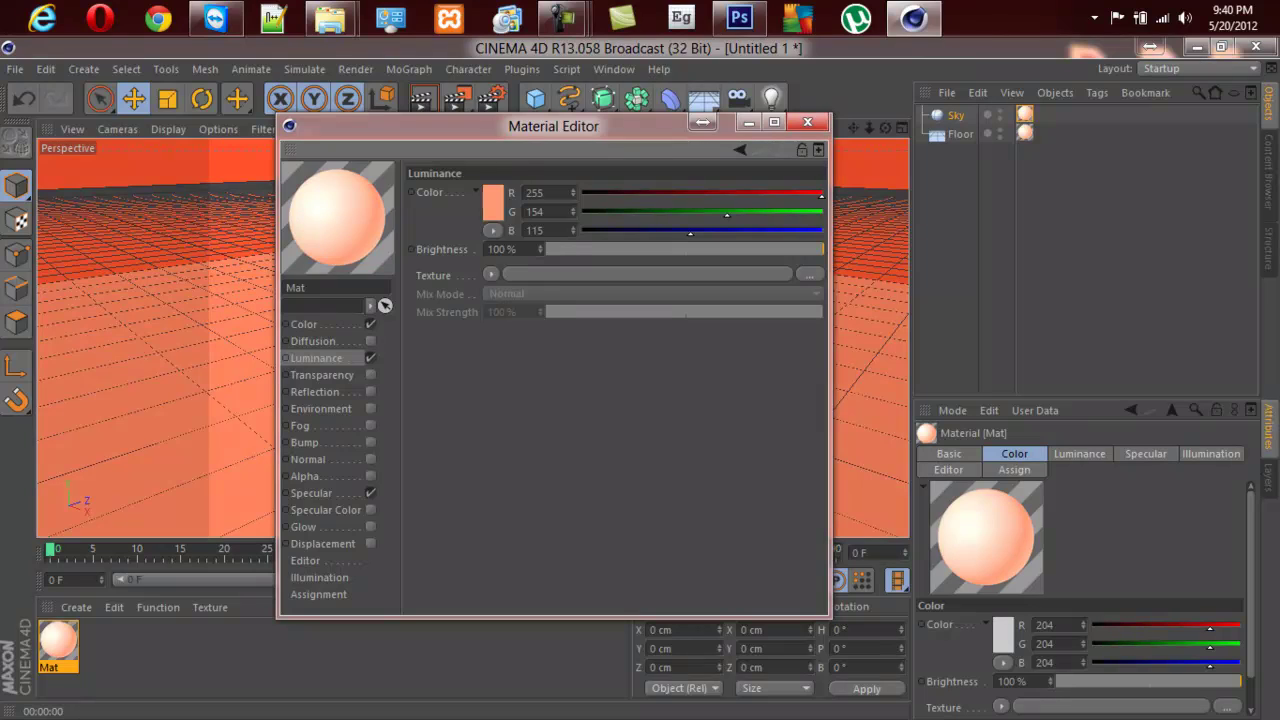
left_click(767, 193)
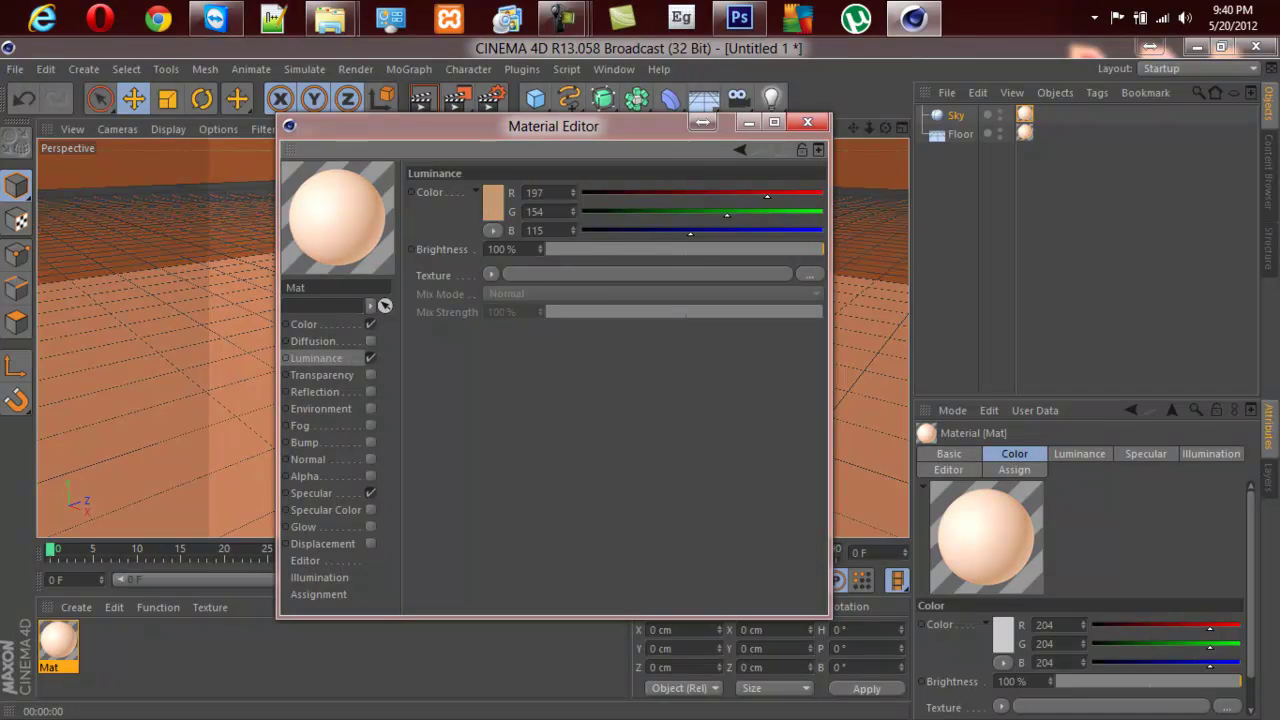
left_click(807, 121)
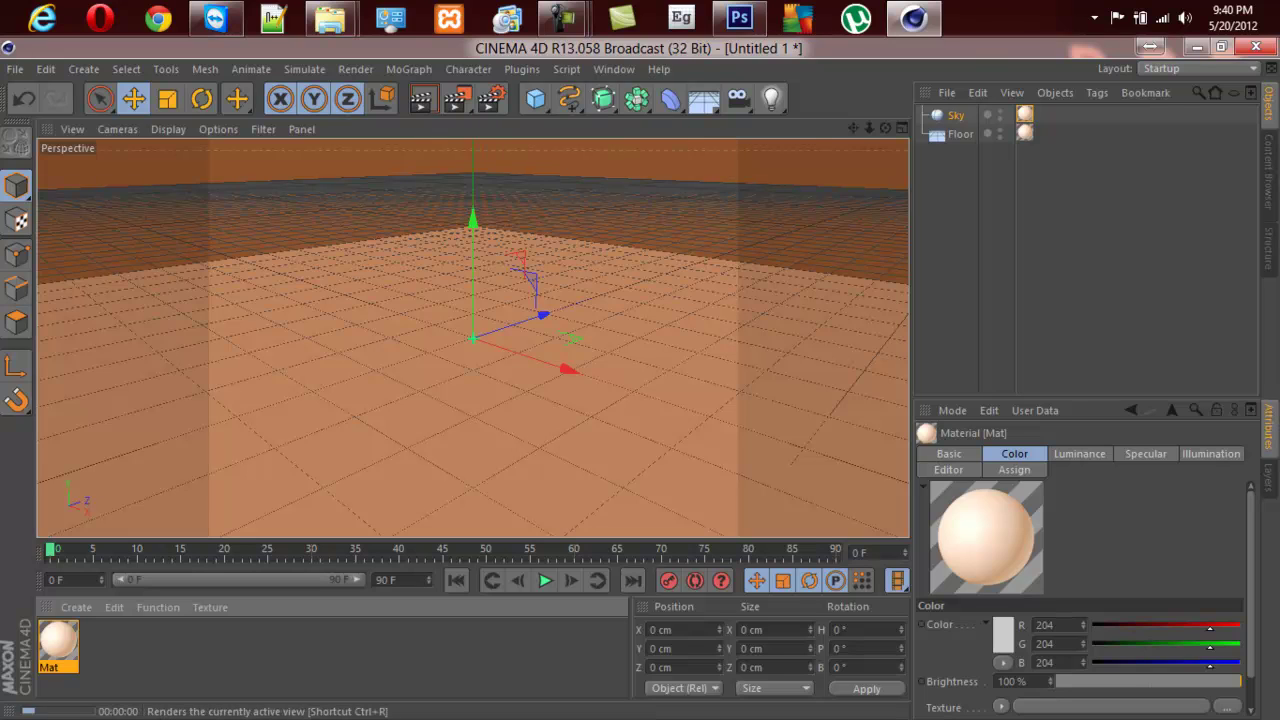
left_click(420, 98)
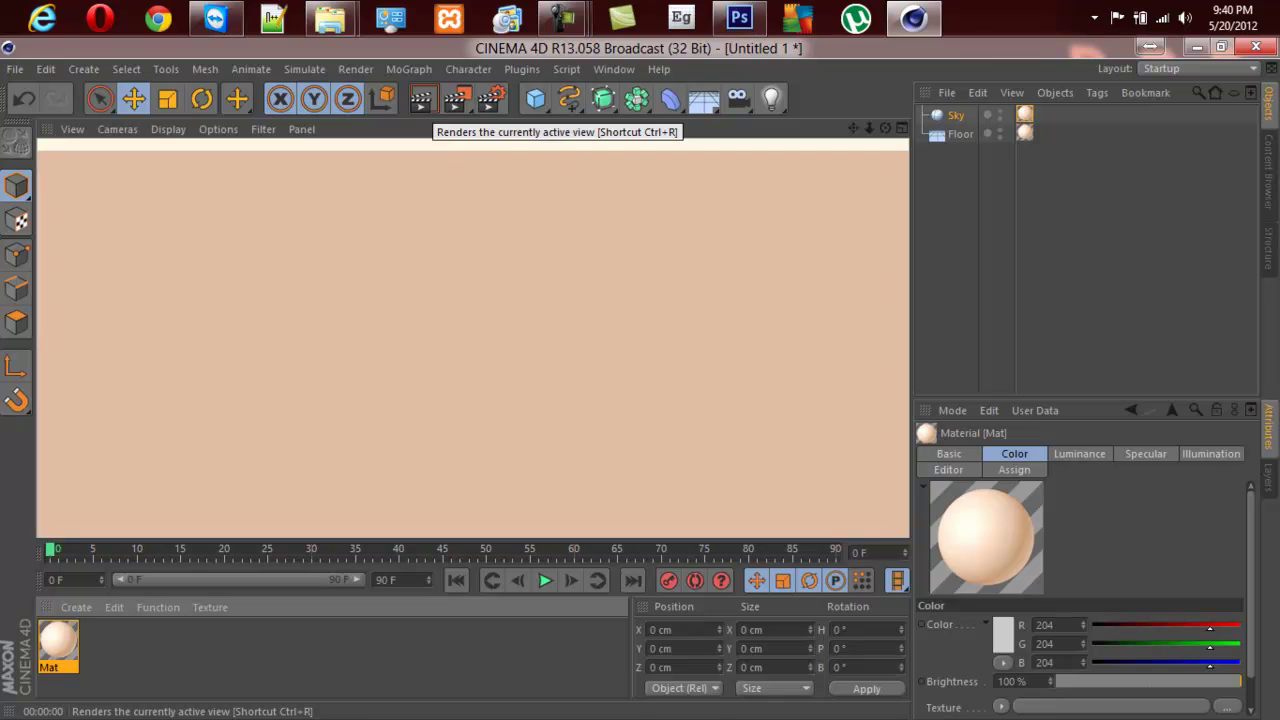
left_click(330, 655)
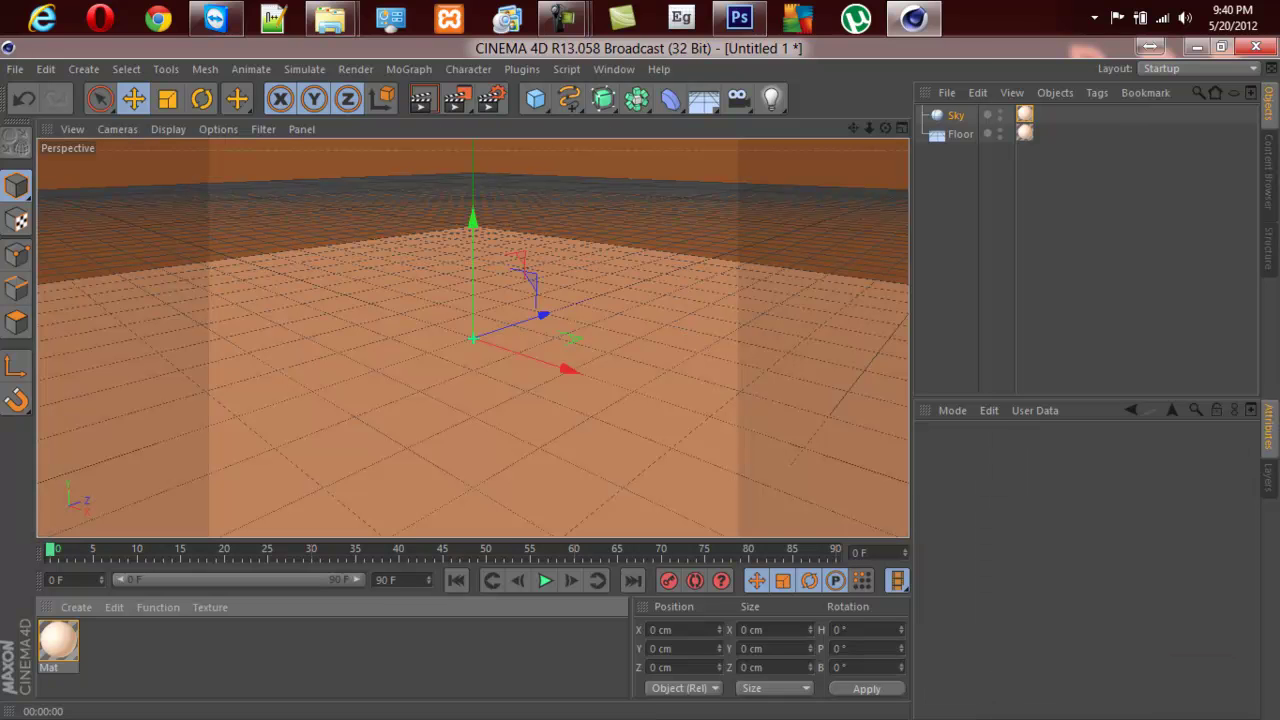
Enable Glow on the material, adjust its inner strength, and render the view to check it.
double_click(58, 641)
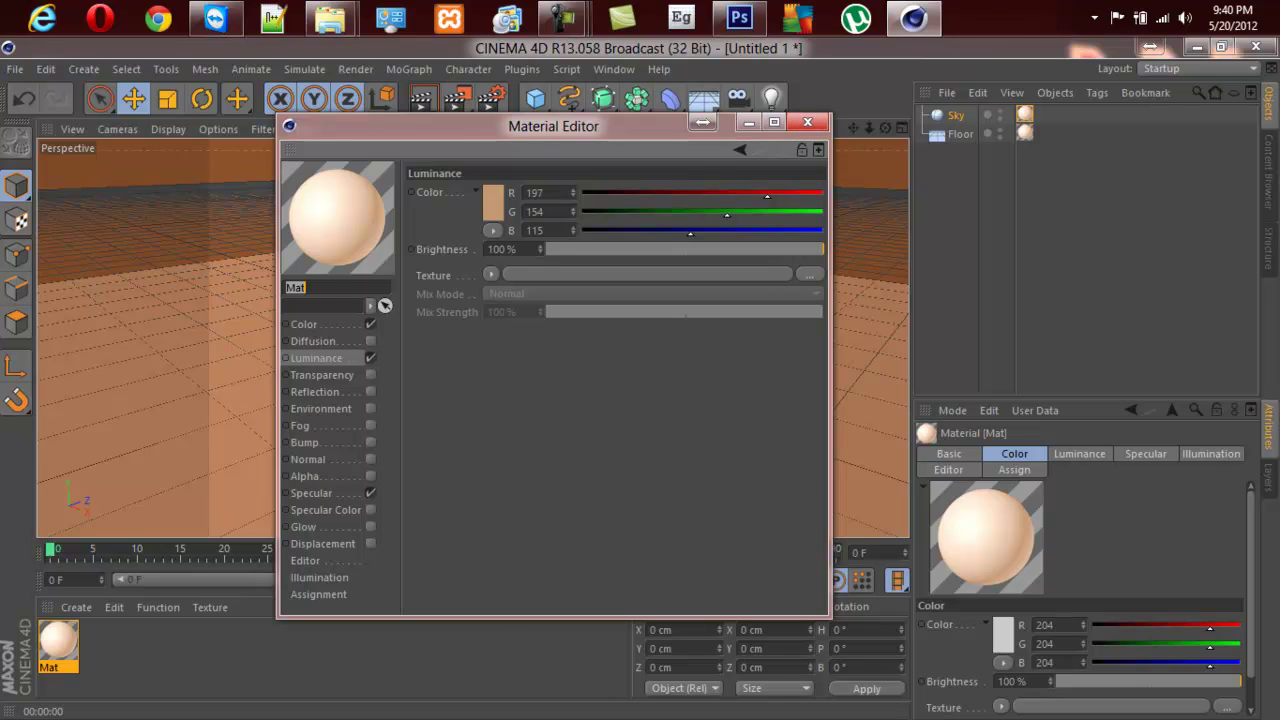
left_click(370, 526)
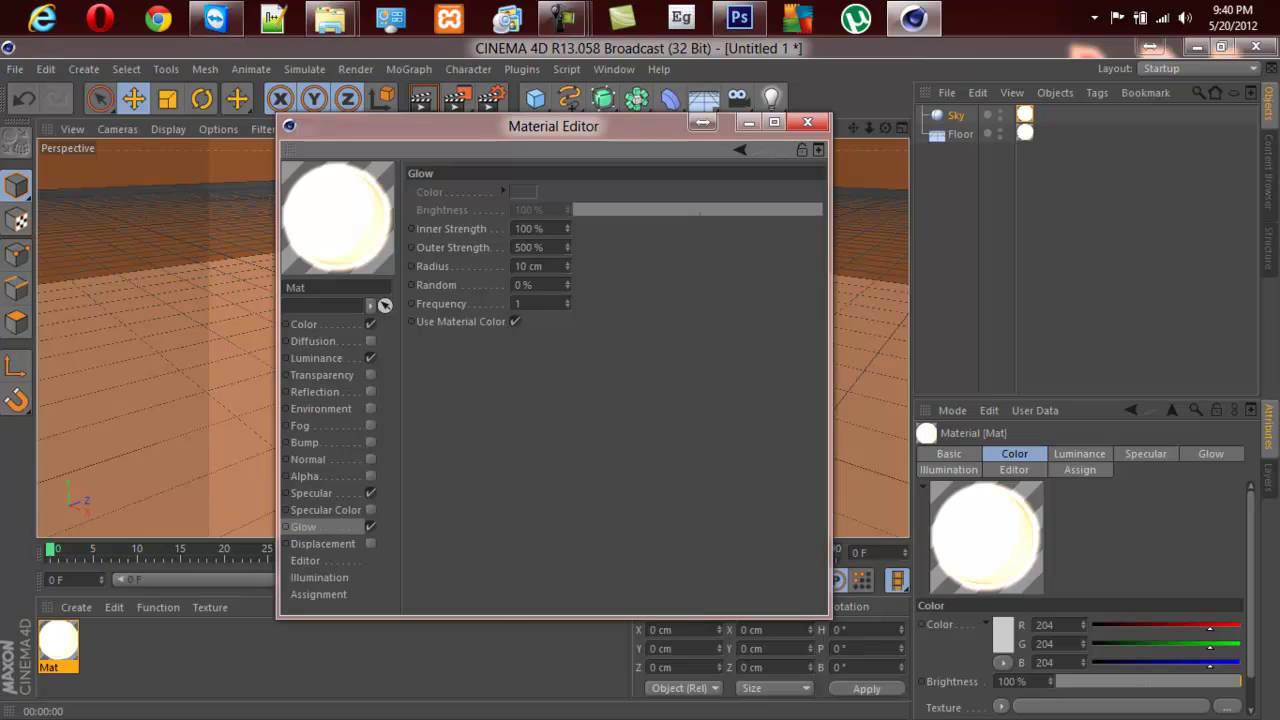
left_click_drag(567, 229, 567, 329)
left_click_drag(567, 229, 567, 167)
left_click_drag(567, 229, 567, 277)
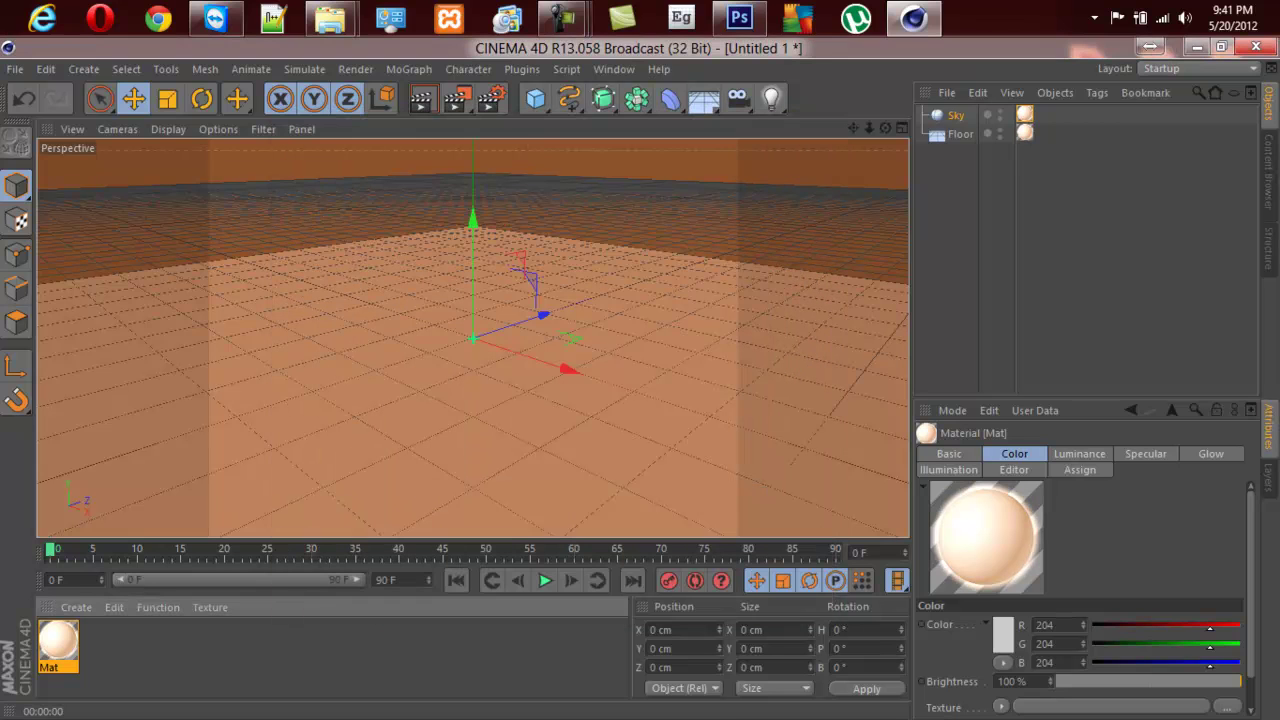
left_click(807, 122)
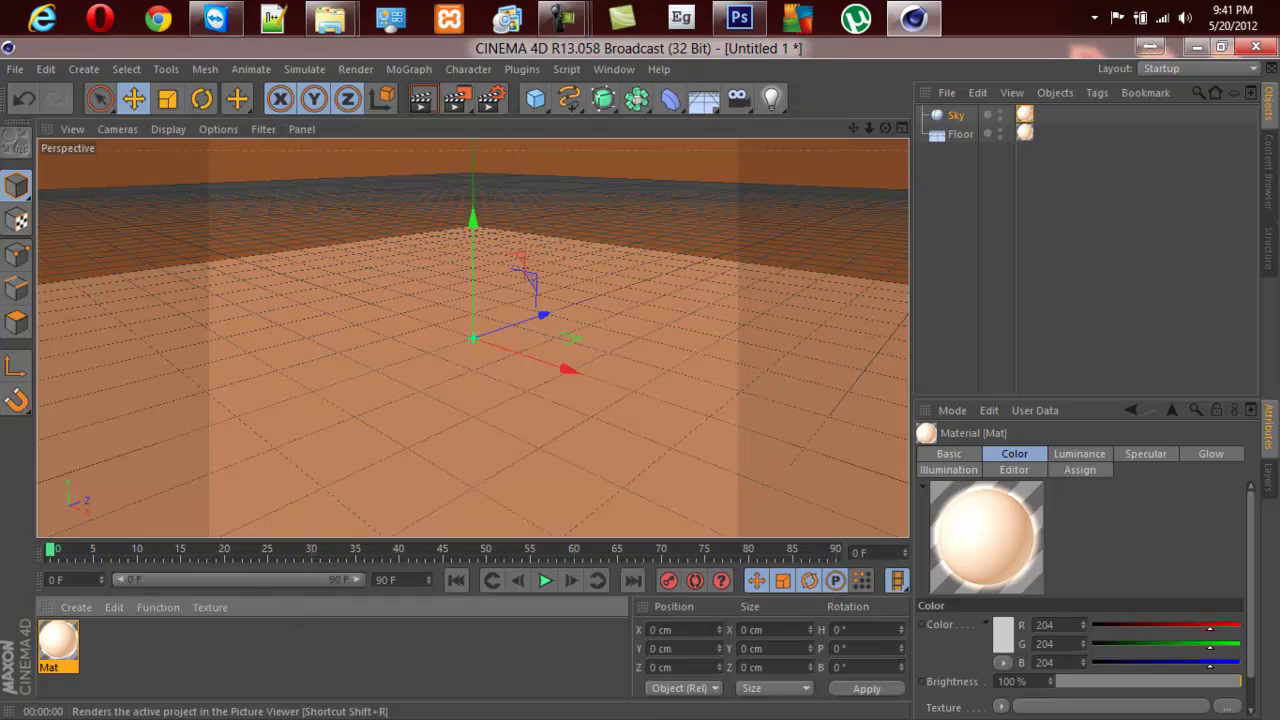
left_click(421, 101)
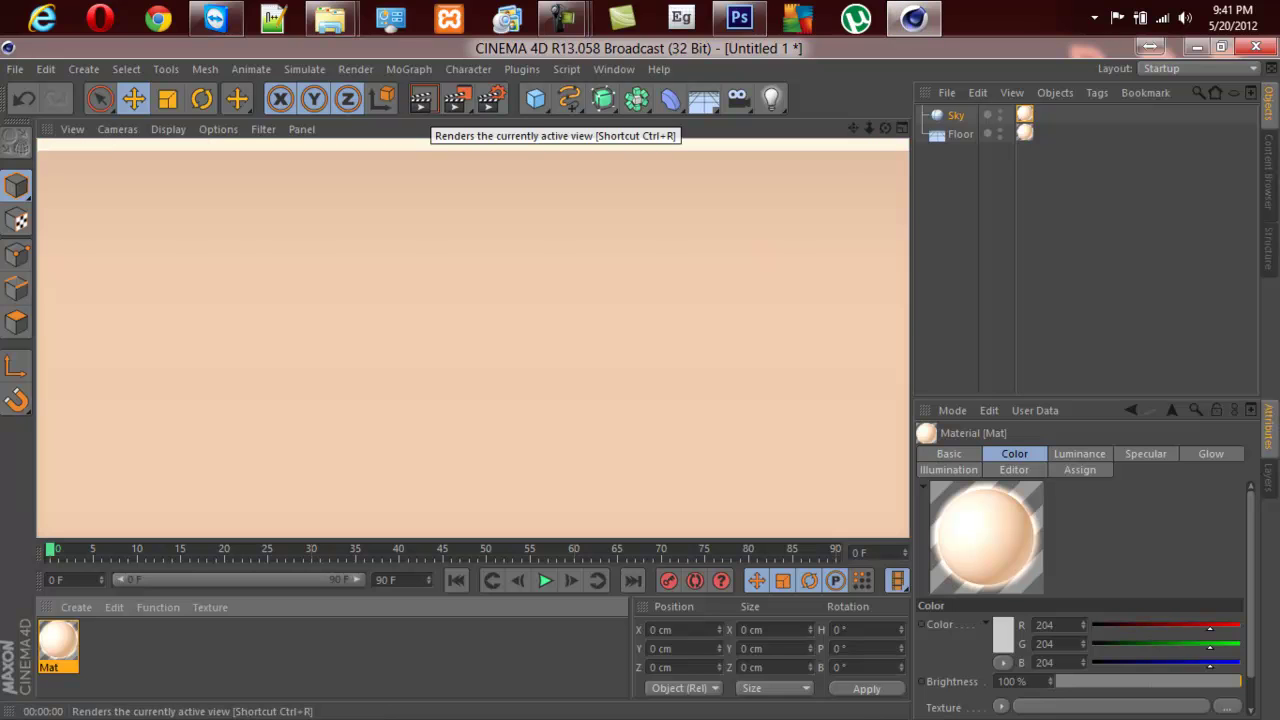
left_click(400, 255)
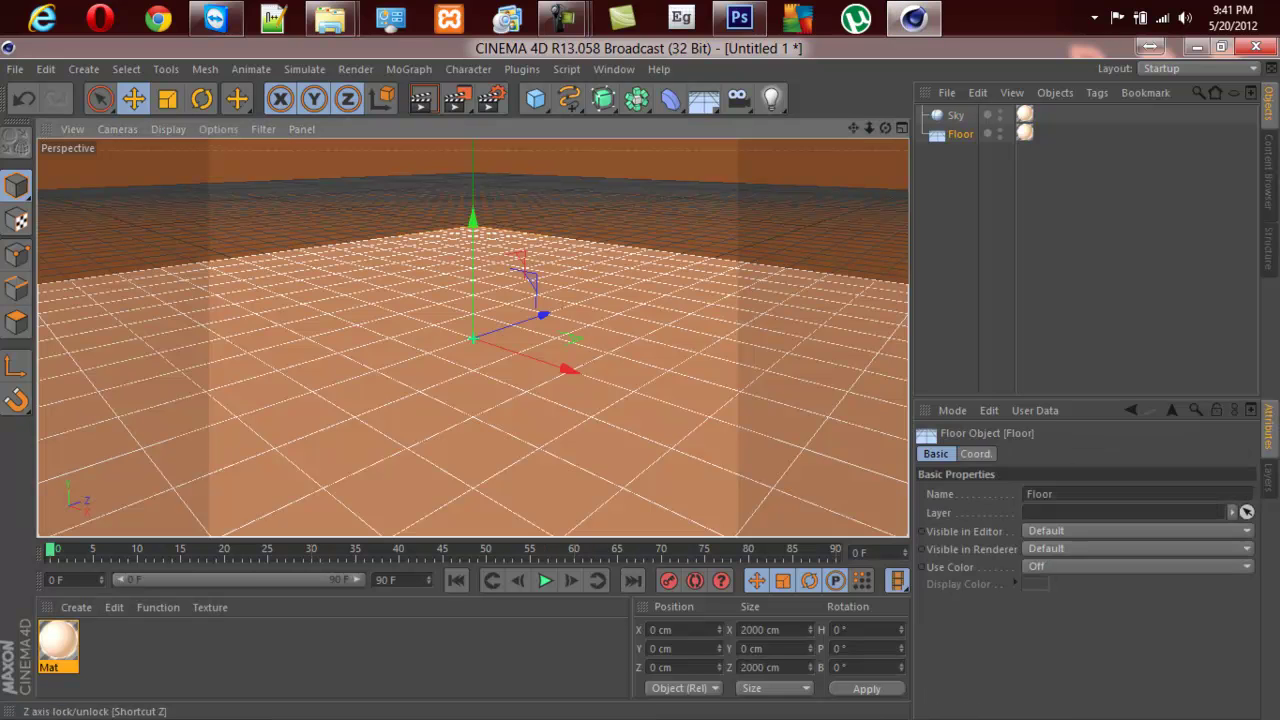
Add a MoText object to the scene with the text "iCore".
left_click(409, 69)
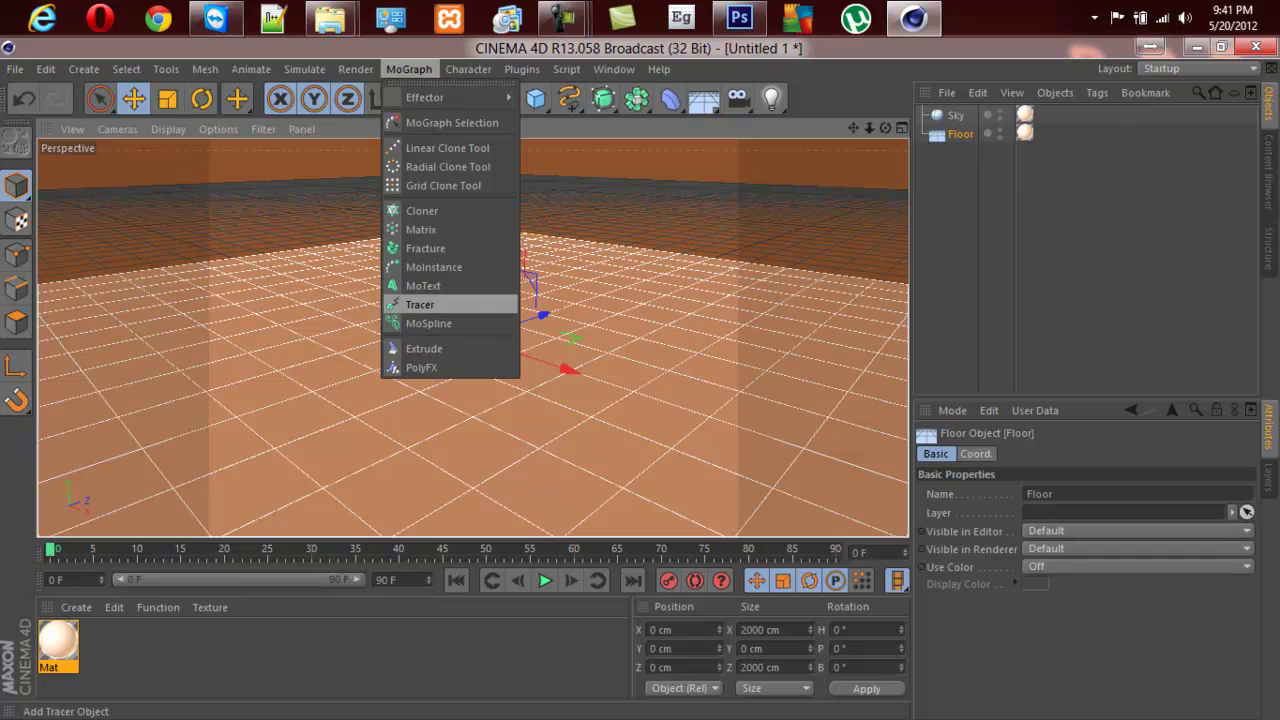
left_click(423, 285)
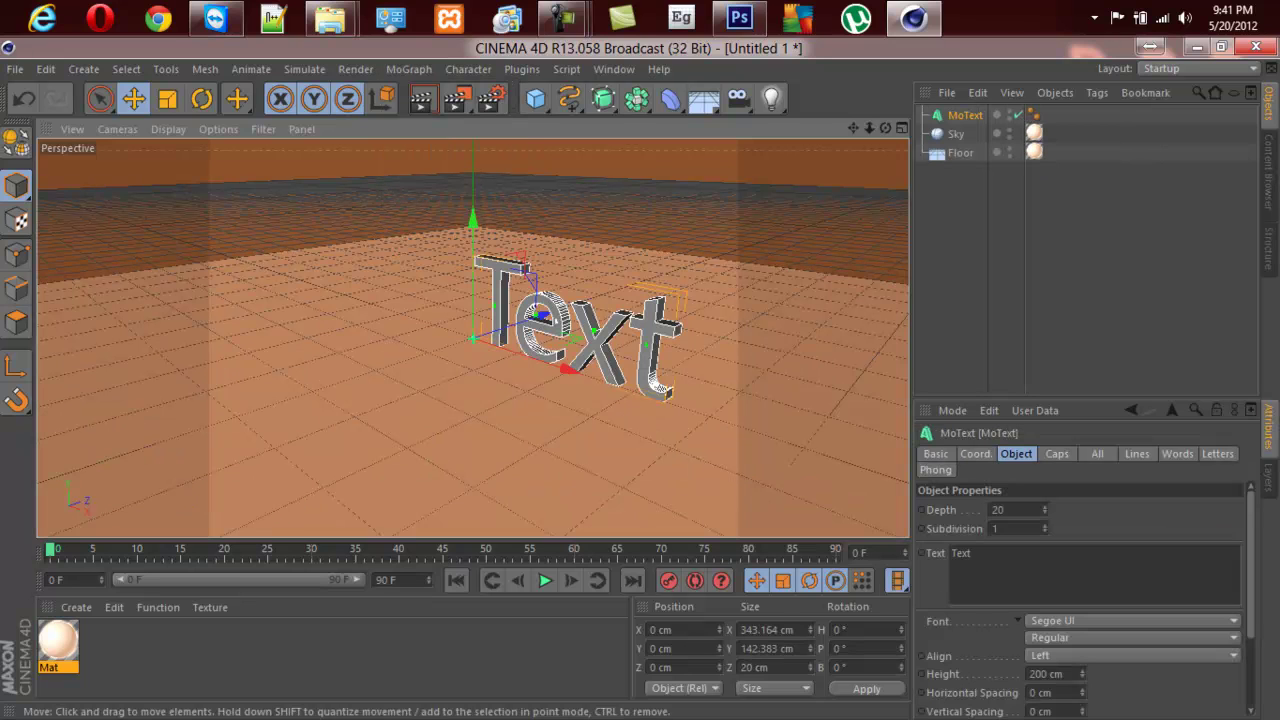
double_click(960, 553)
type("ico")
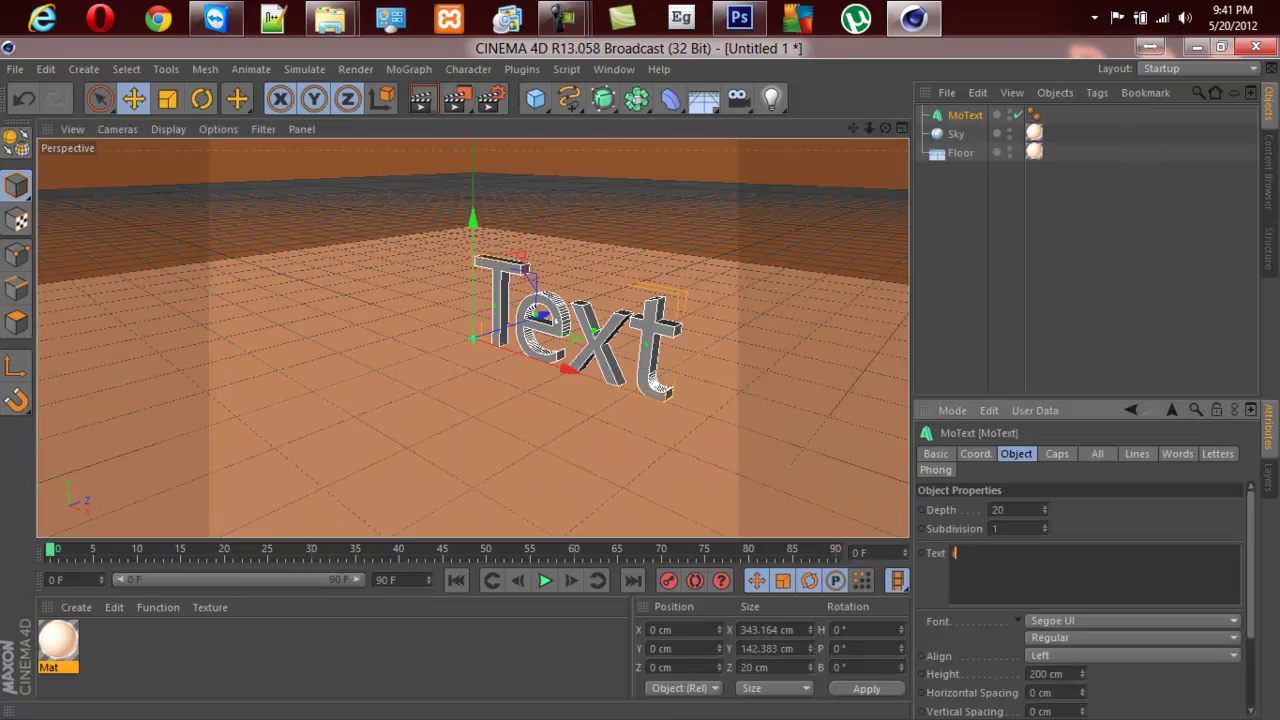
key("BackSpace")
key("BackSpace")
key("BackSpace")
type("iCore")
left_click(935, 583)
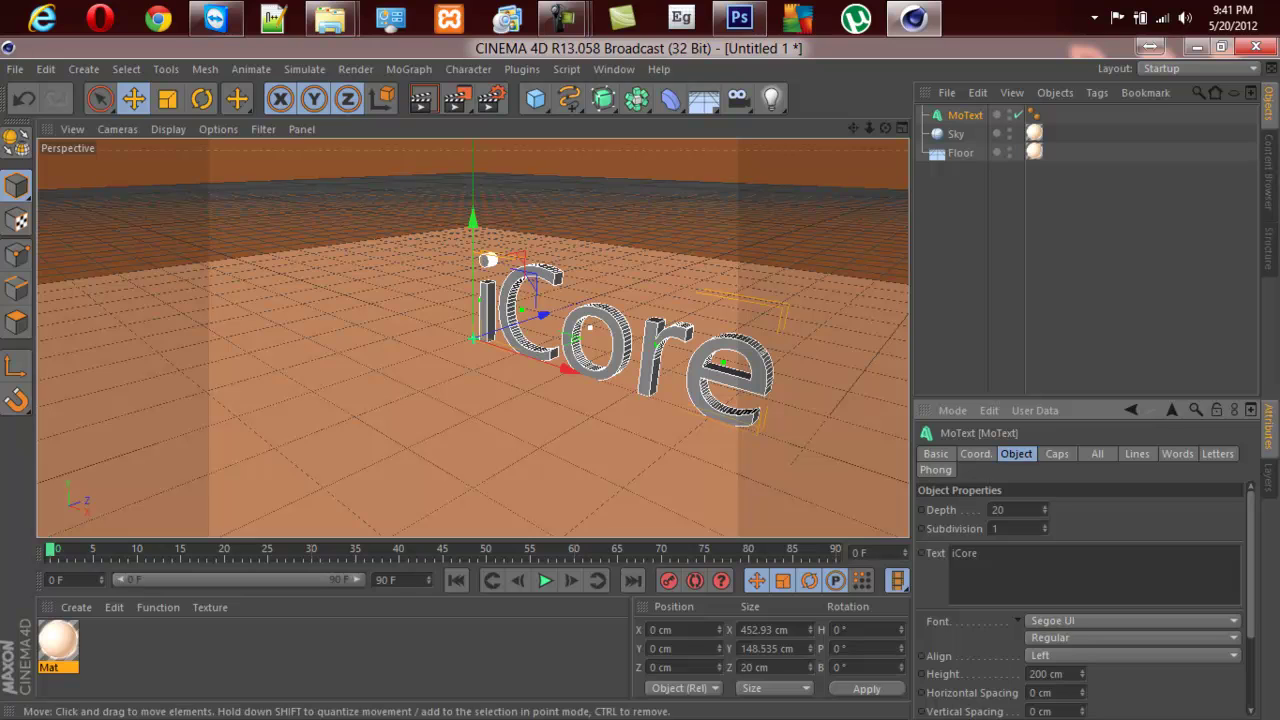
Move the iCore text to about X -12 cm, Y 94 cm, Z -257 cm.
left_click(568, 370)
left_click_drag(566, 369, 280, 328)
left_click_drag(380, 316, 405, 342)
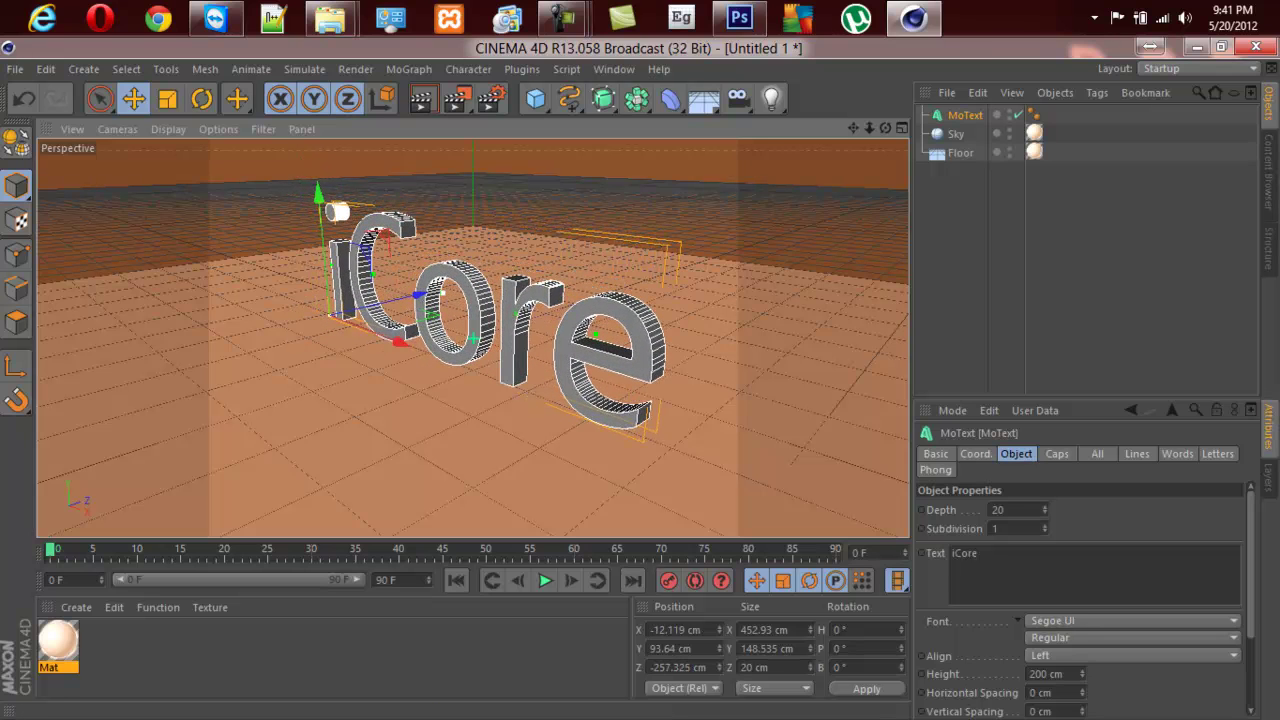
Add an omni light to the scene.
left_click(1000, 260)
left_click(771, 97)
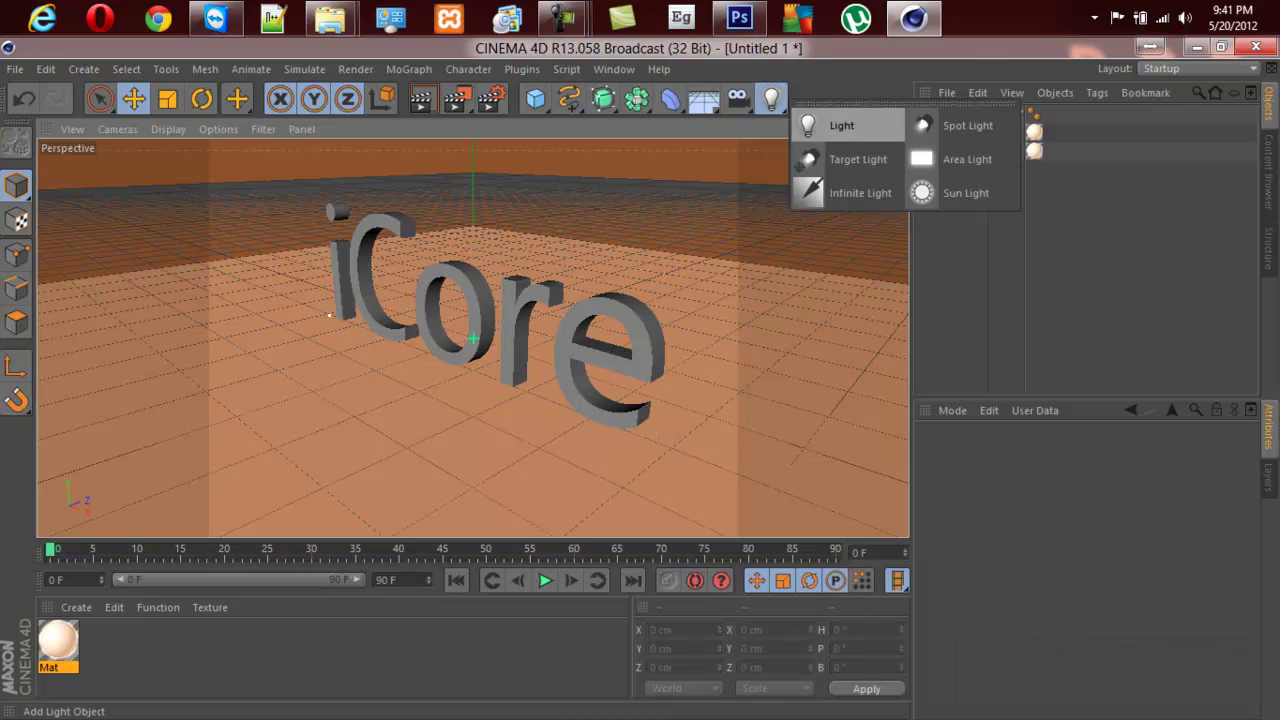
left_click(840, 126)
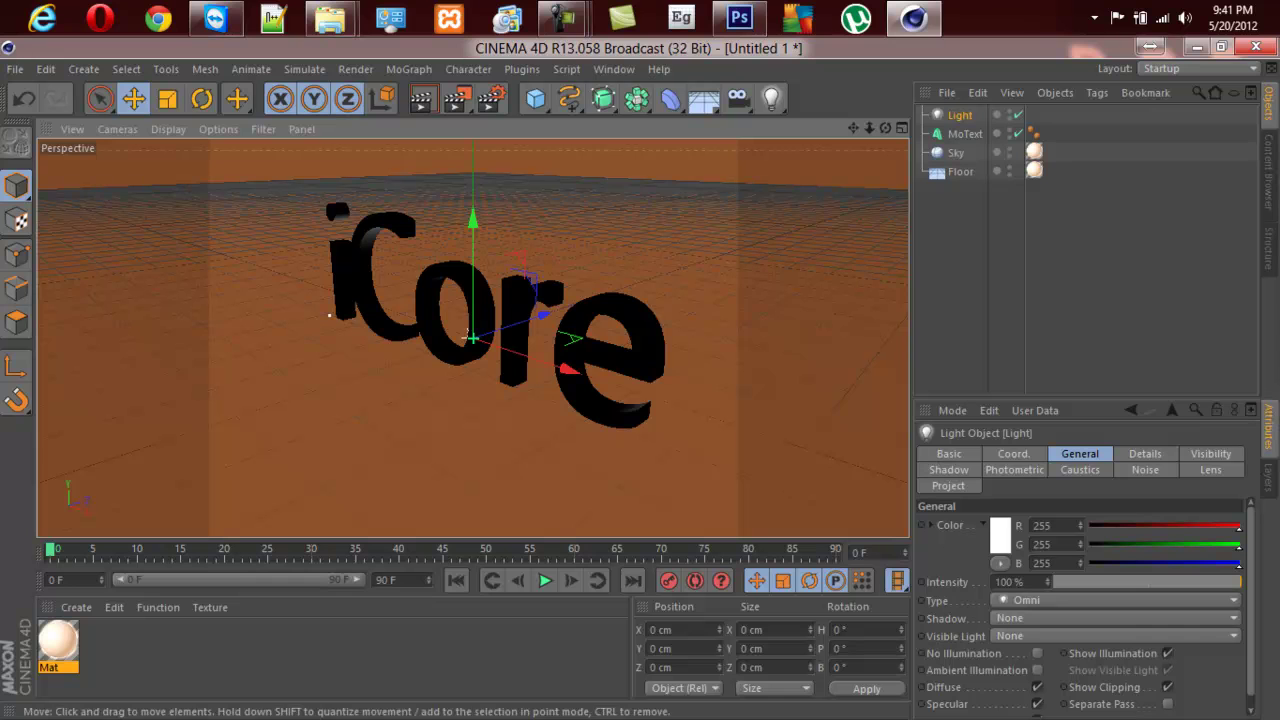
left_click_drag(473, 215, 474, 156)
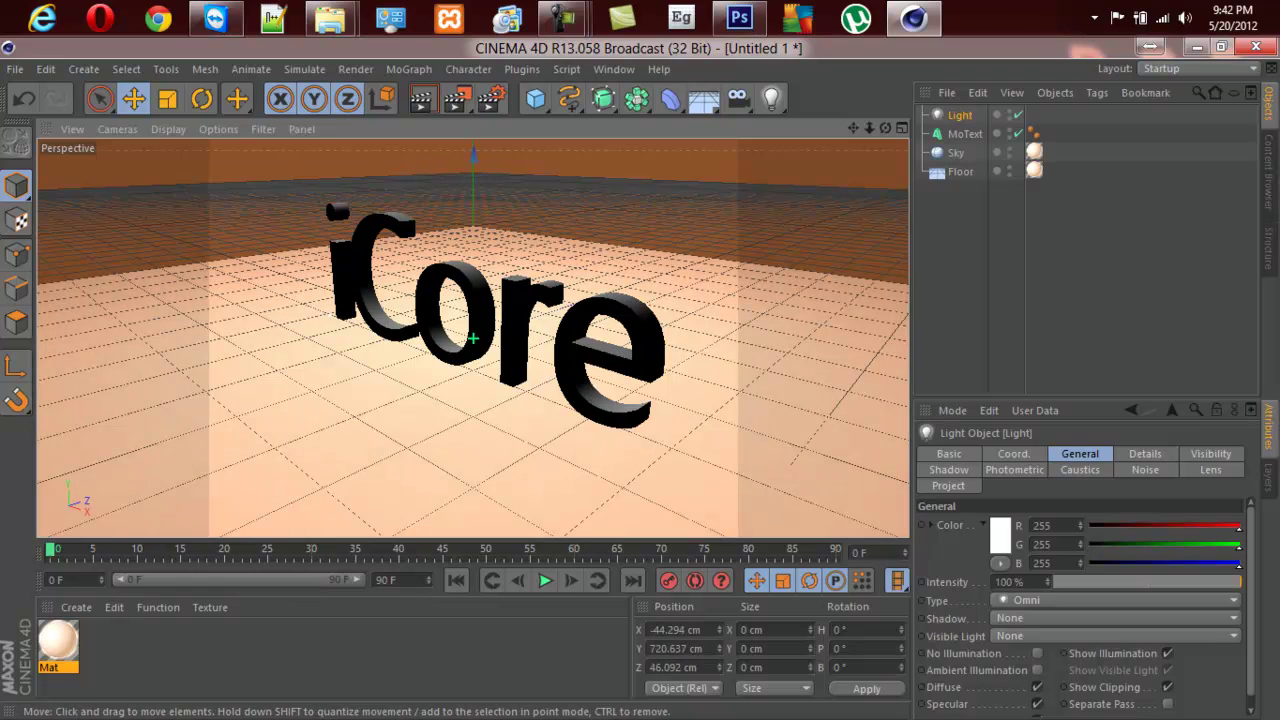
key("ctrl+z")
key("ctrl+z")
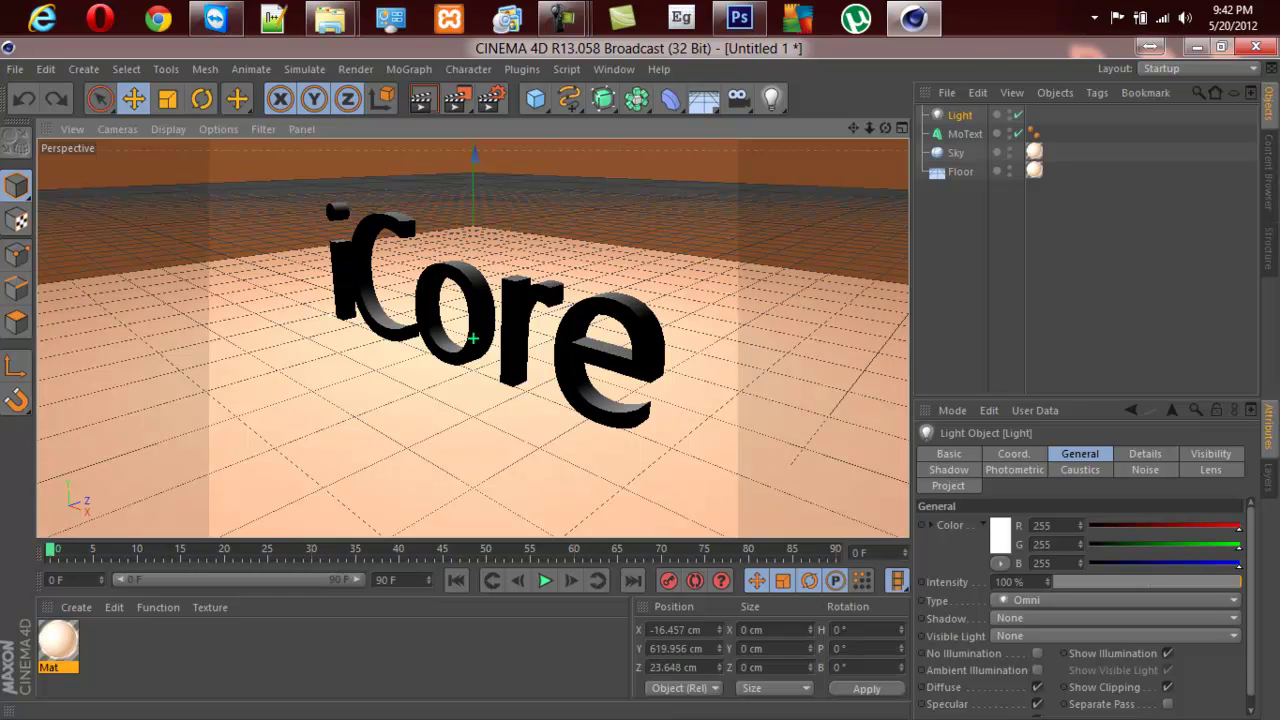
key("ctrl+z")
Move the light above the text to about X 376 cm, Y 301 cm, Z -174 cm.
left_click_drag(869, 128, 790, 128)
mouse_move(473, 300)
left_mouse_down()
mouse_move(472, 260)
mouse_move(472, 317)
left_mouse_up()
left_click_drag(472, 244, 531, 284)
left_click_drag(869, 128, 838, 128)
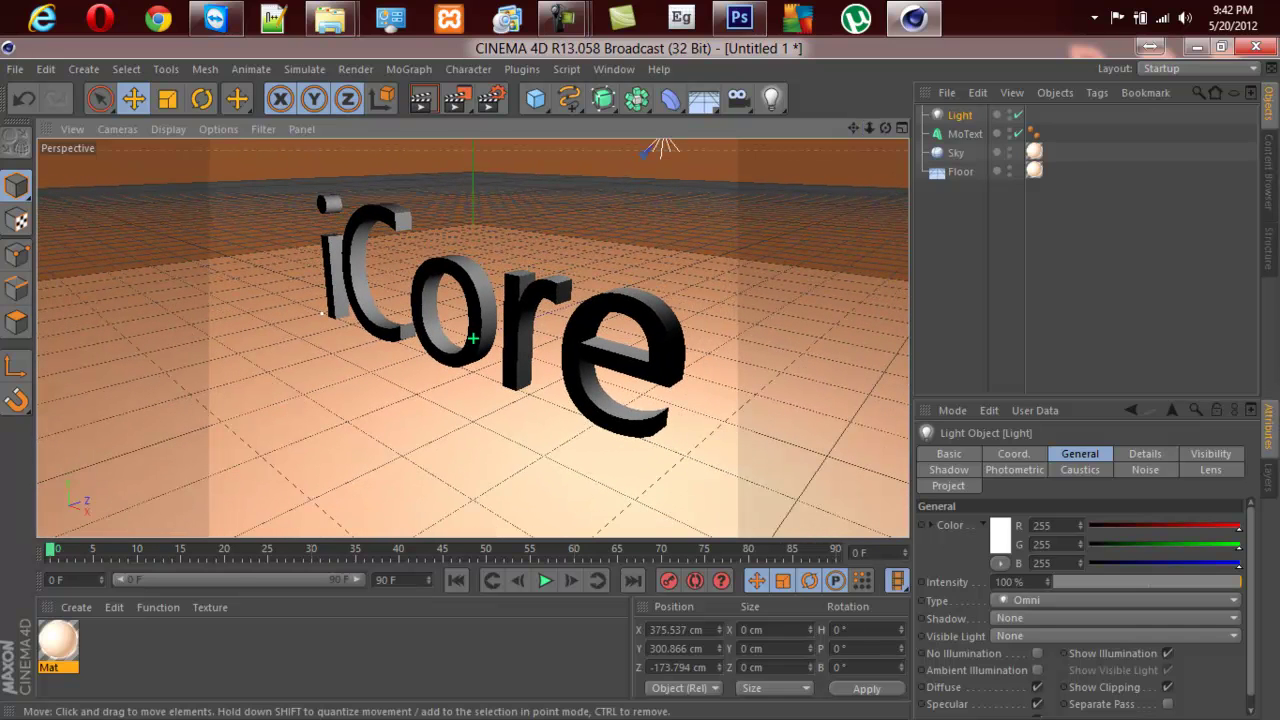
left_click_drag(853, 128, 818, 138)
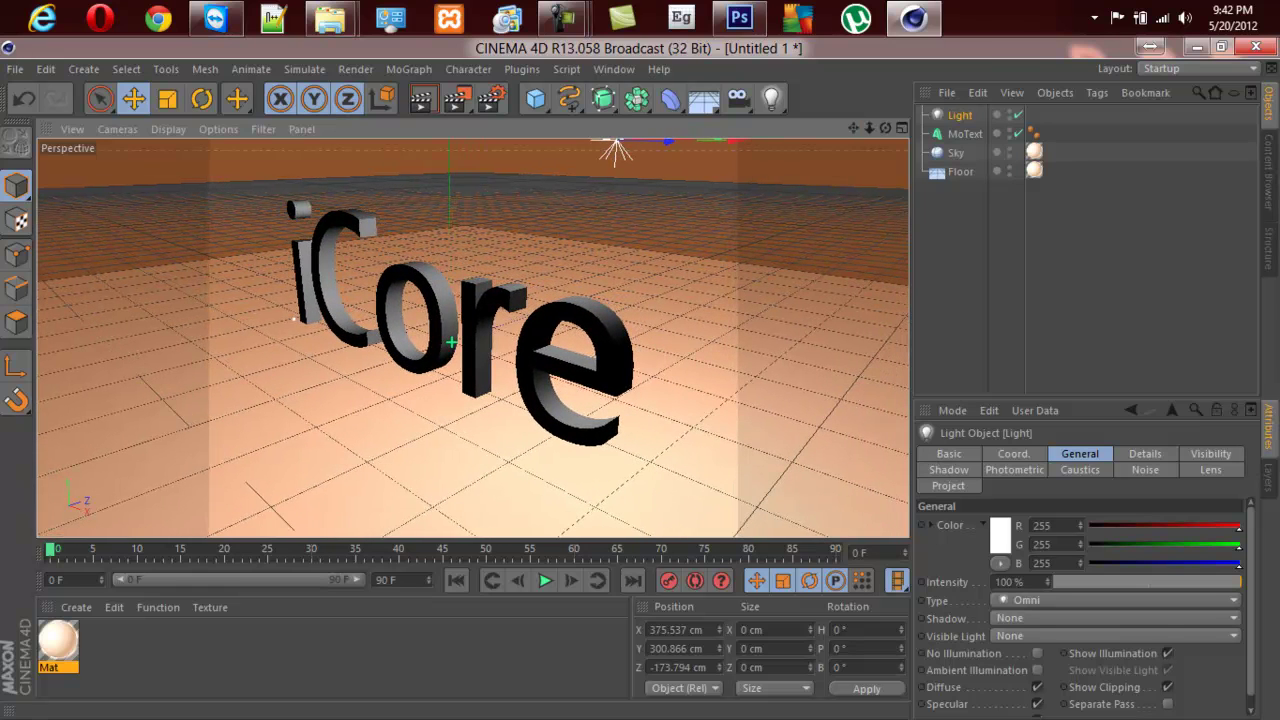
Create a new material for the iCore text and assign a Gradient texture to its color channel.
left_click(745, 330)
left_click(478, 350)
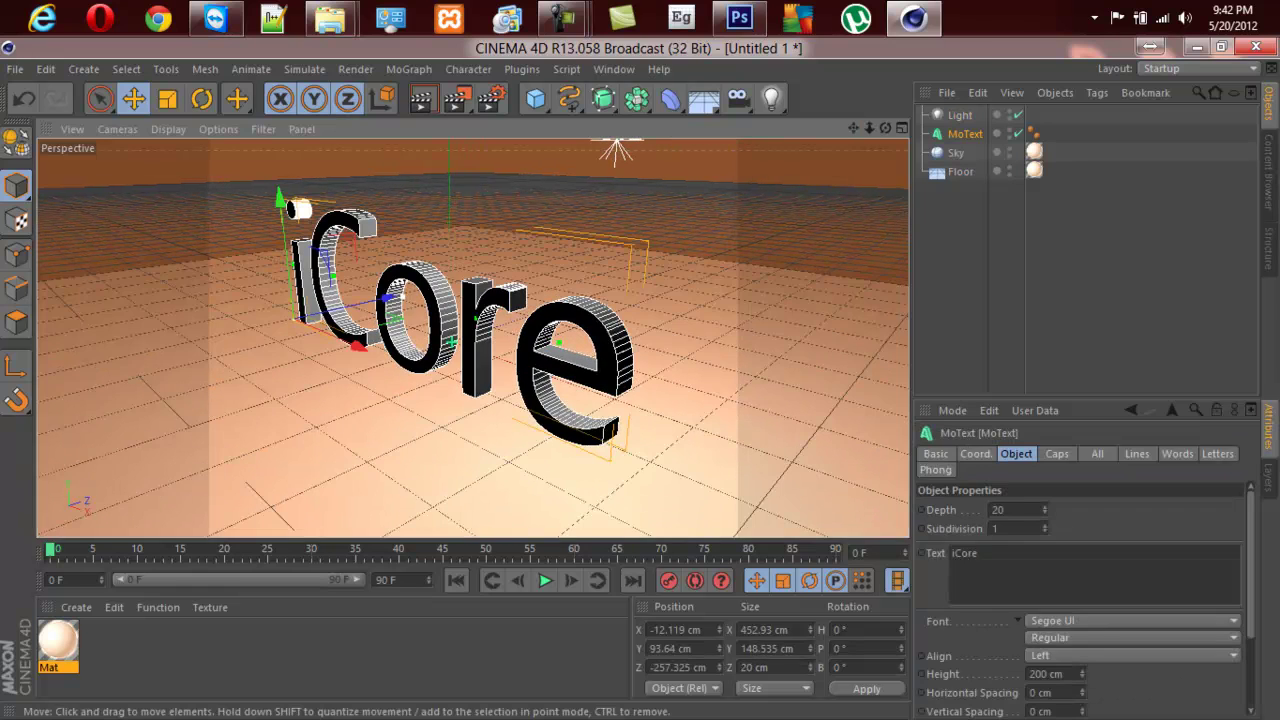
double_click(300, 650)
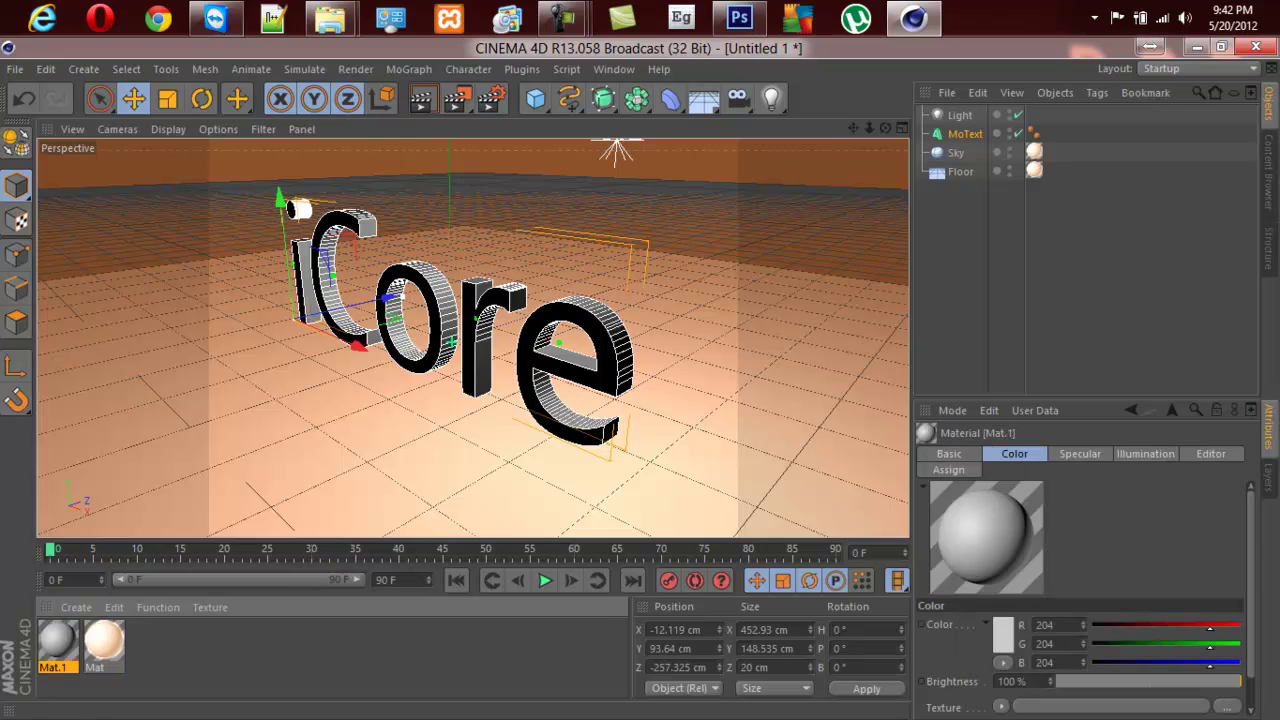
double_click(57, 640)
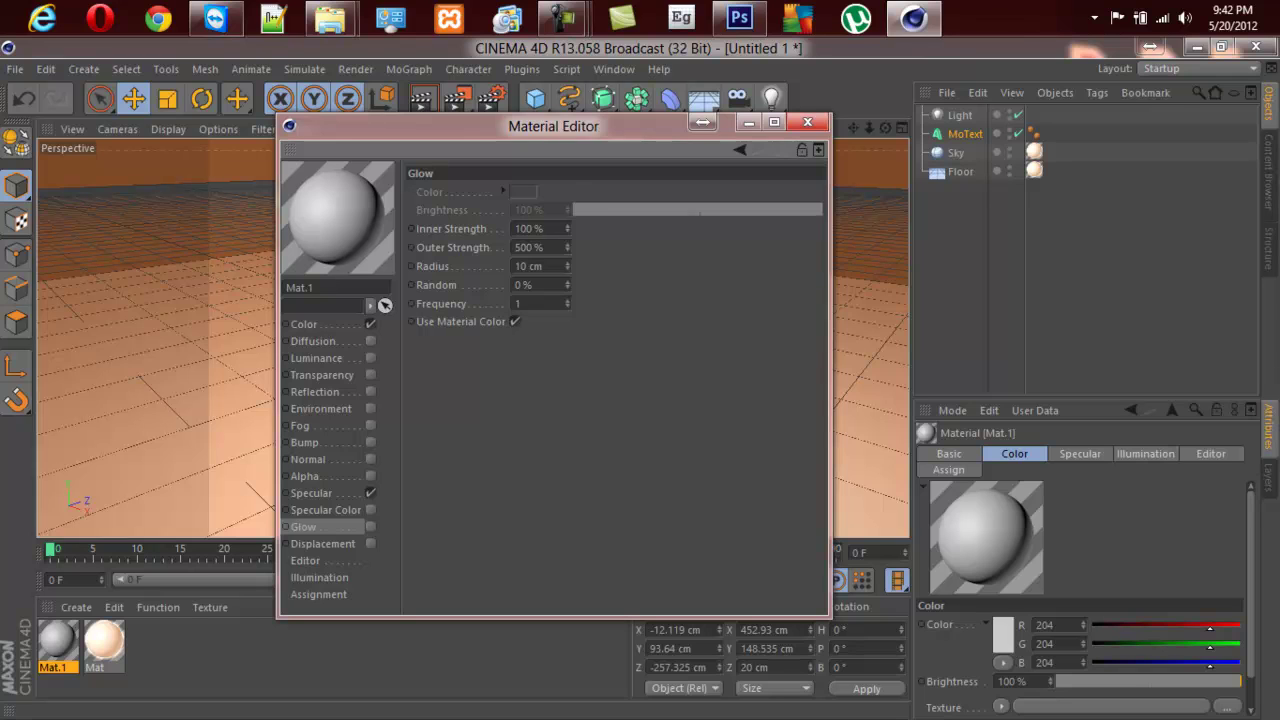
left_click(305, 324)
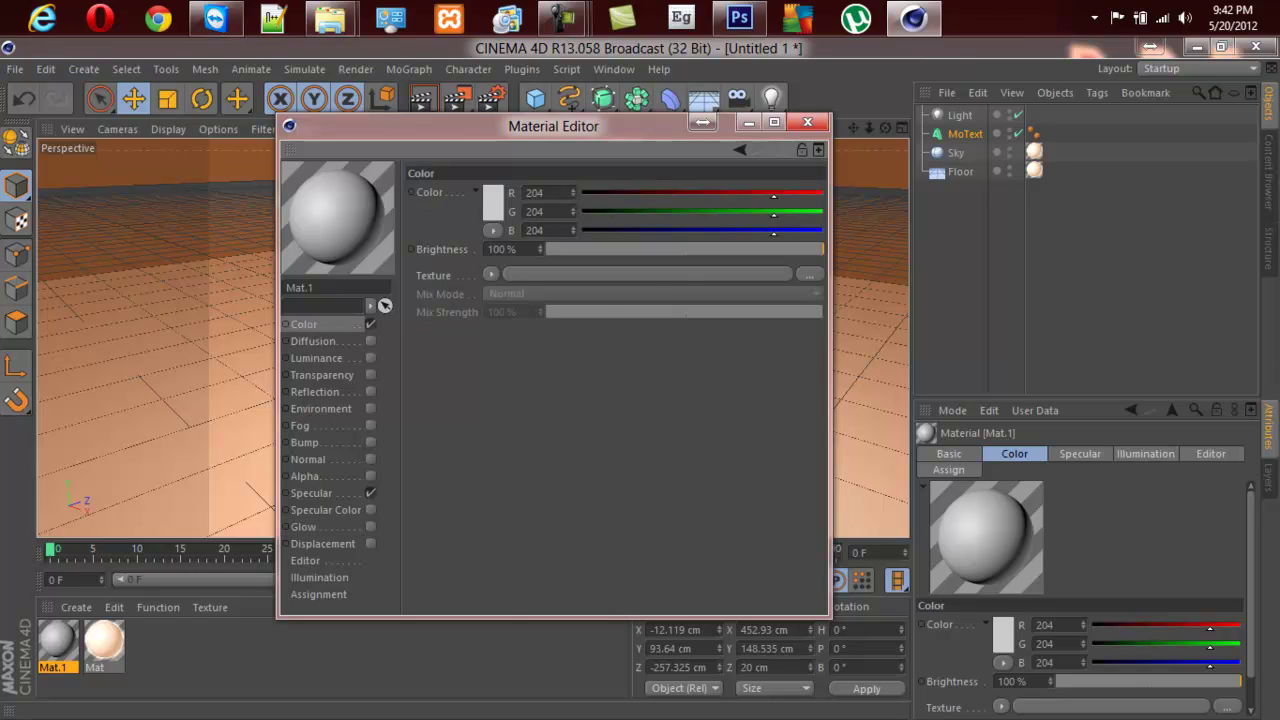
left_click(491, 274)
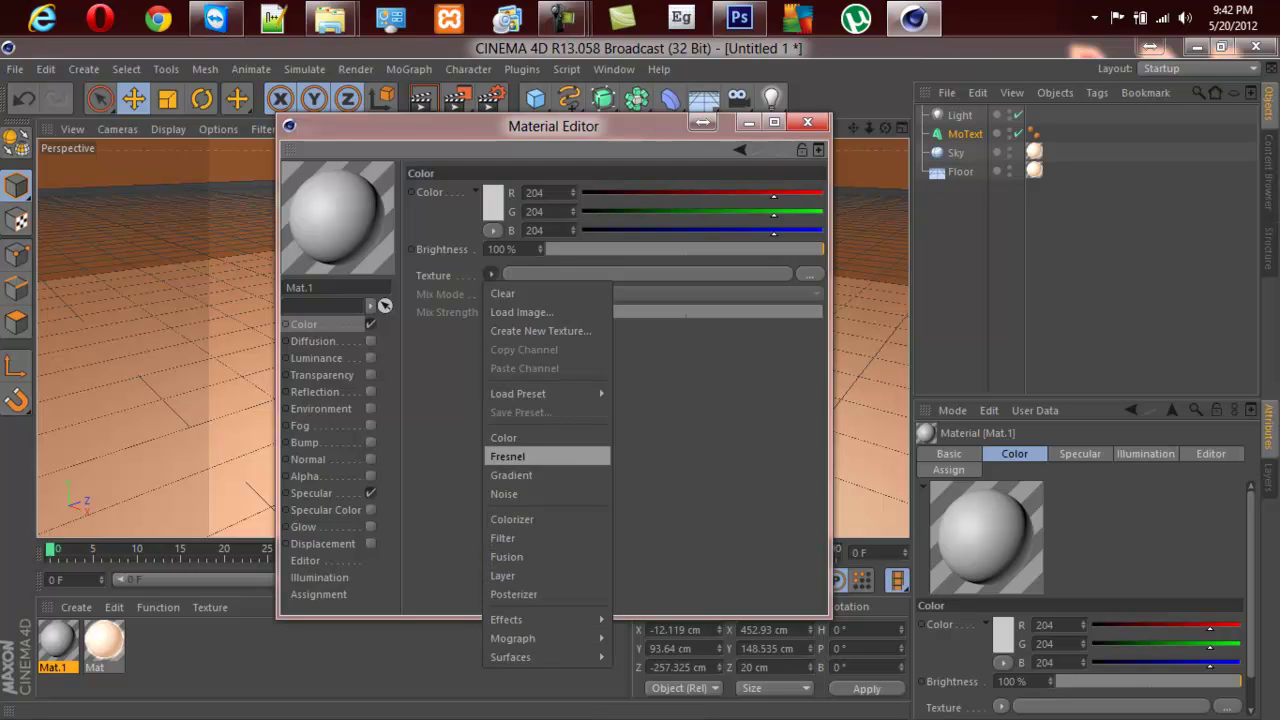
left_click(511, 475)
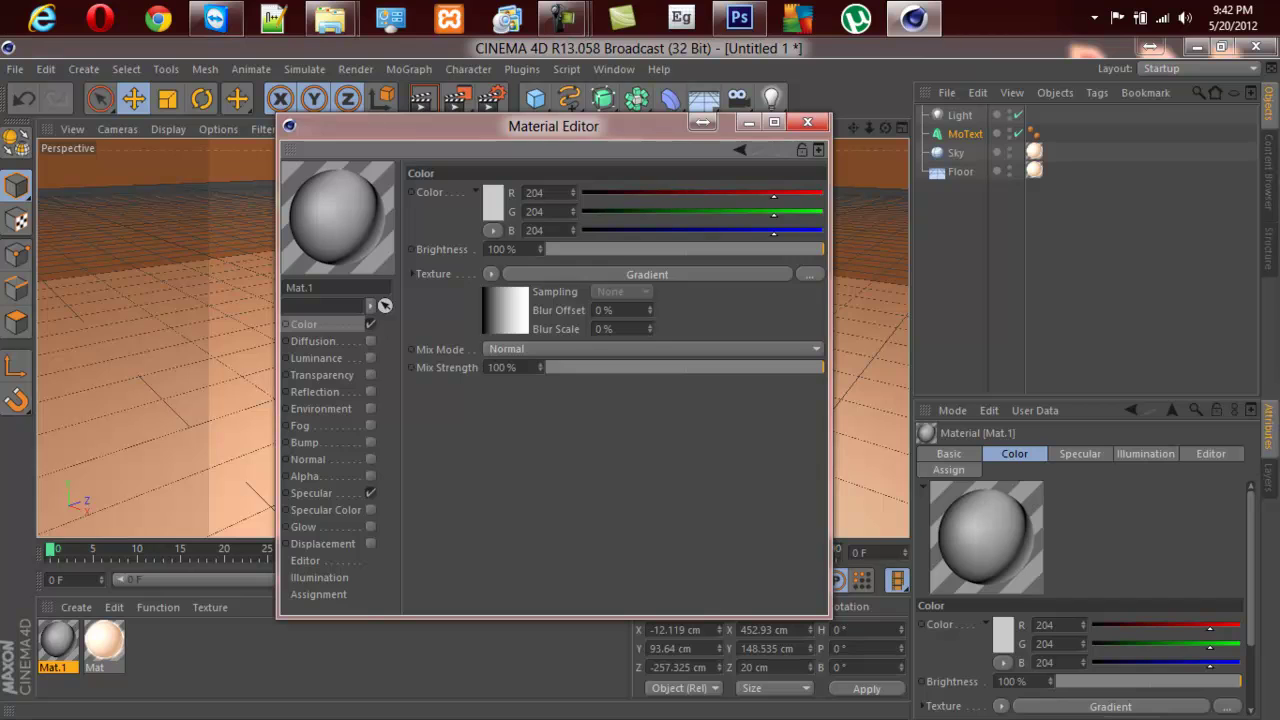
Set the gradient to run from bright red to dark red and apply the material to the iCore text.
left_click(505, 311)
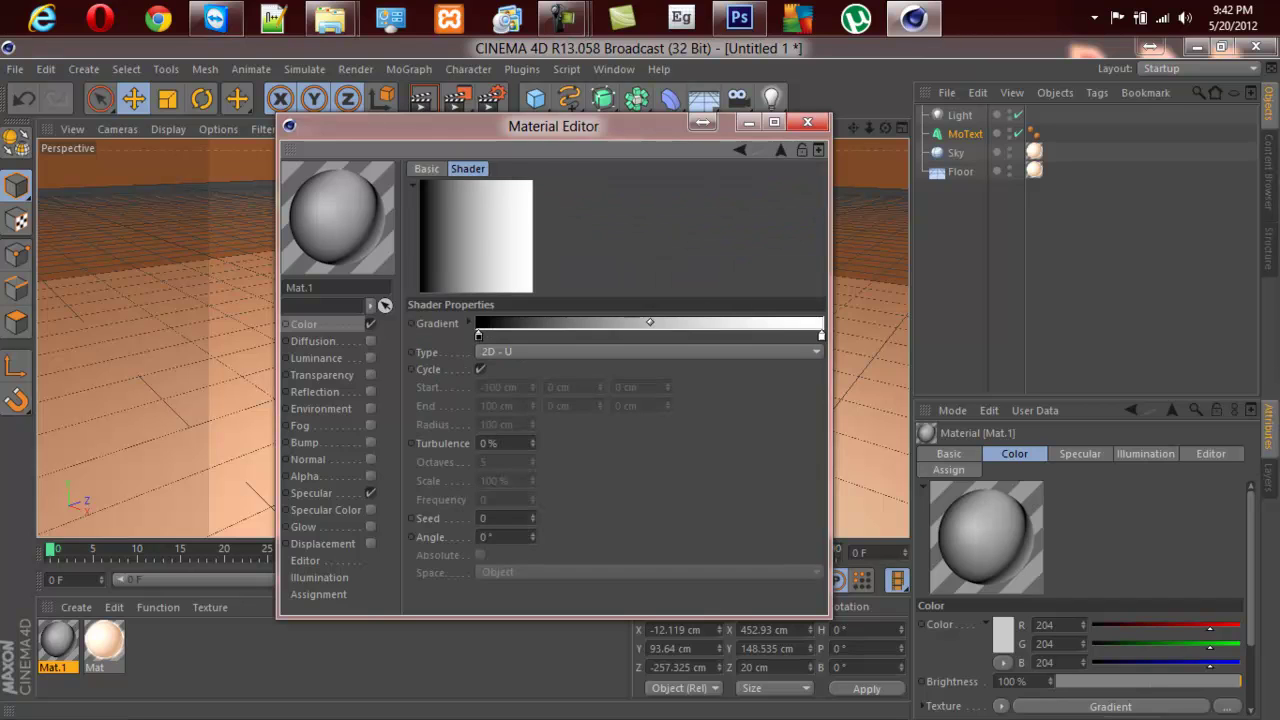
double_click(478, 335)
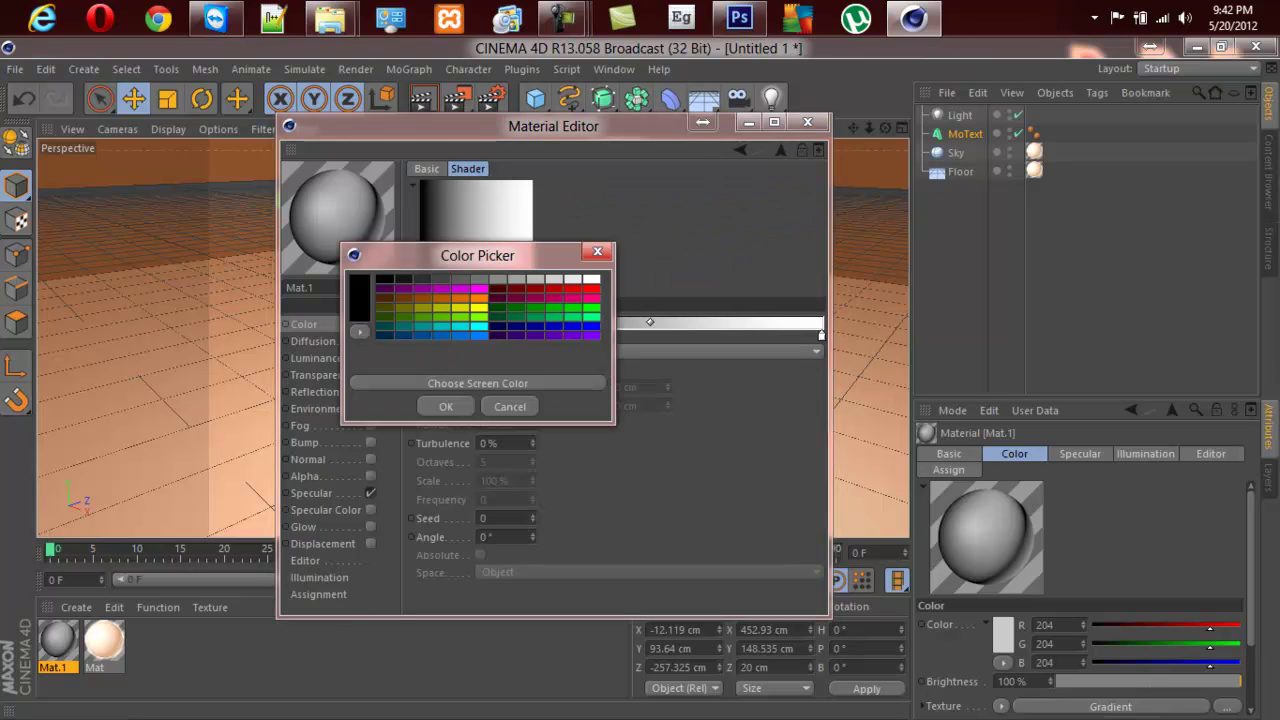
left_click(535, 289)
left_click(591, 289)
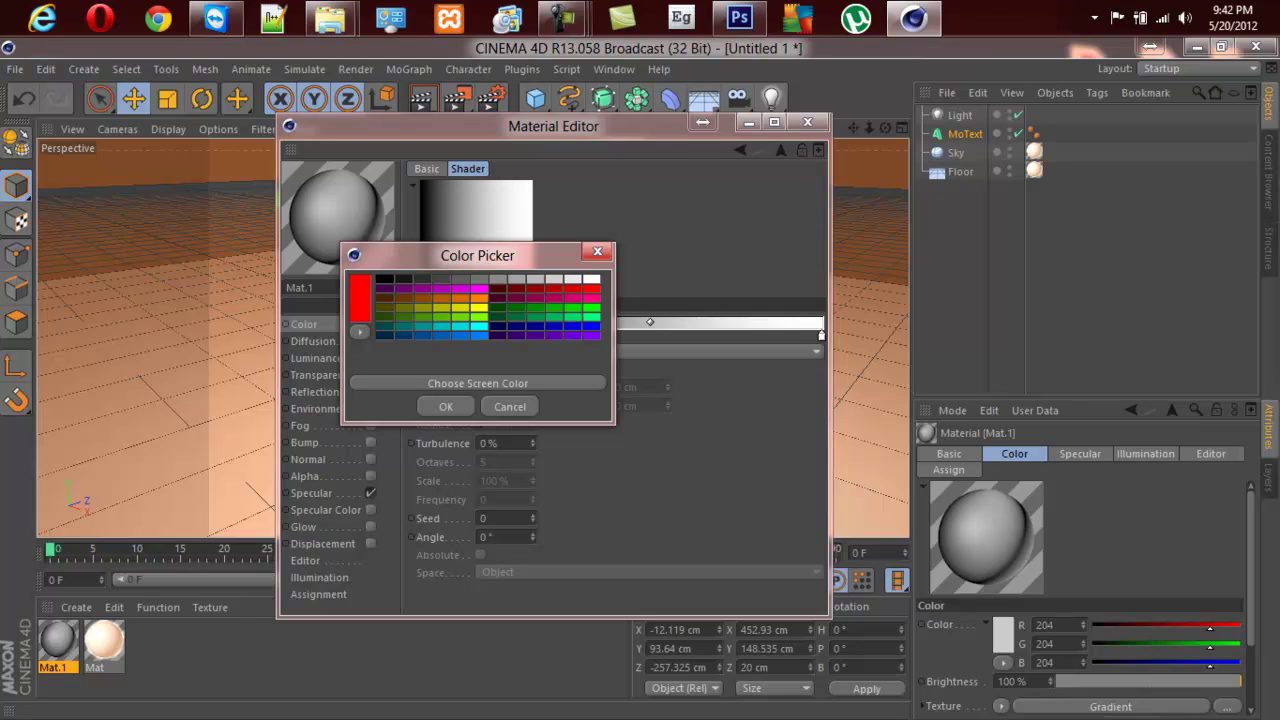
left_click(446, 407)
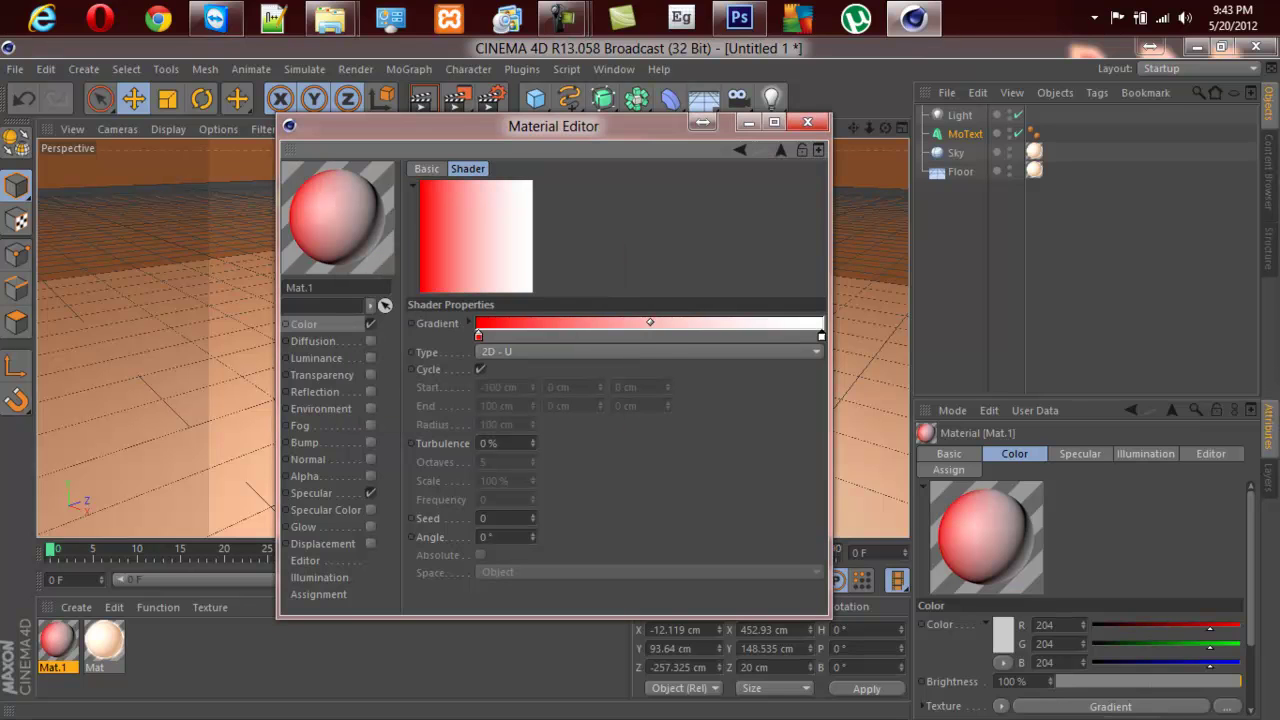
double_click(821, 336)
left_click(862, 293)
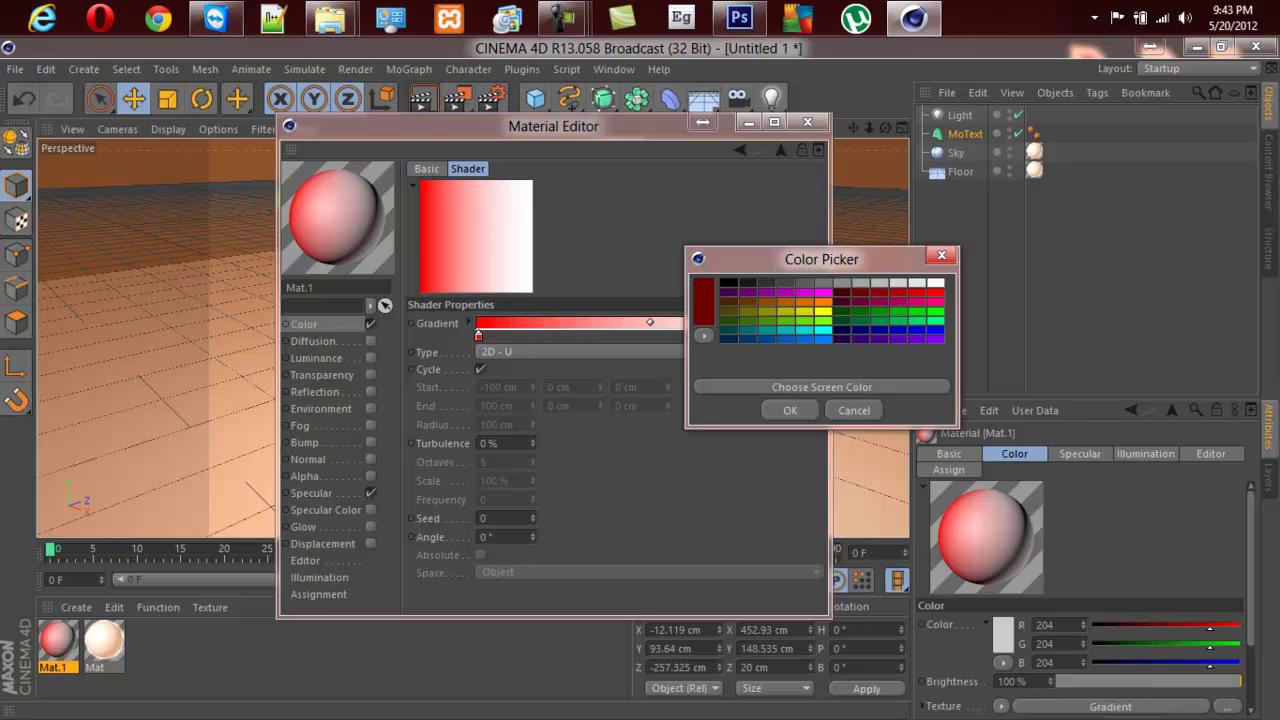
left_click(789, 411)
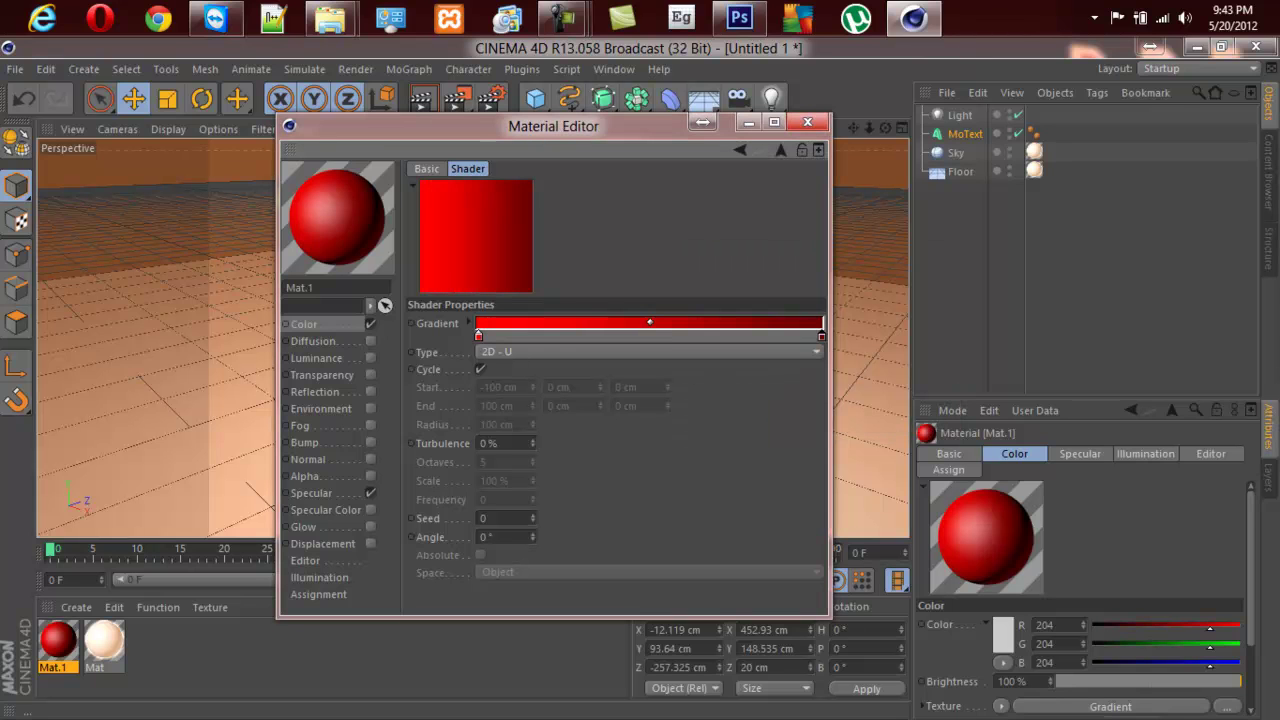
left_click(807, 122)
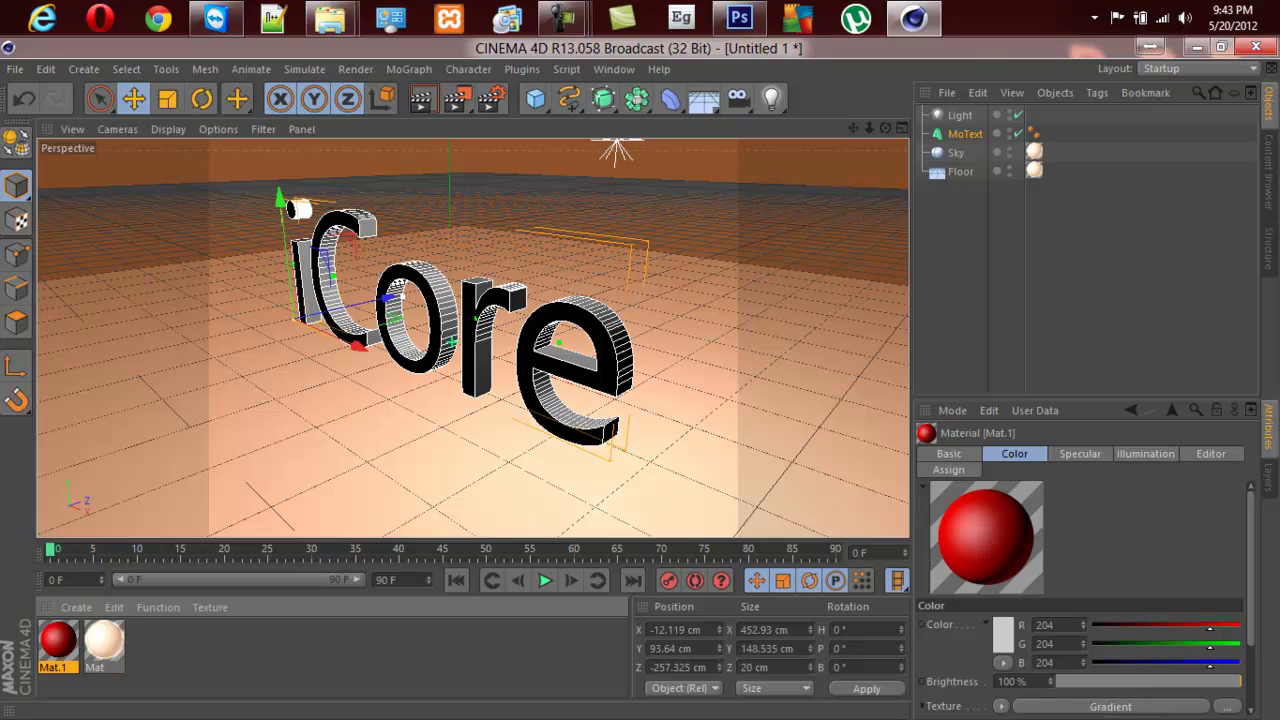
left_click_drag(58, 640, 478, 345)
Create another material and set its color to dark gray with R, G and B at 46.
left_click(240, 655)
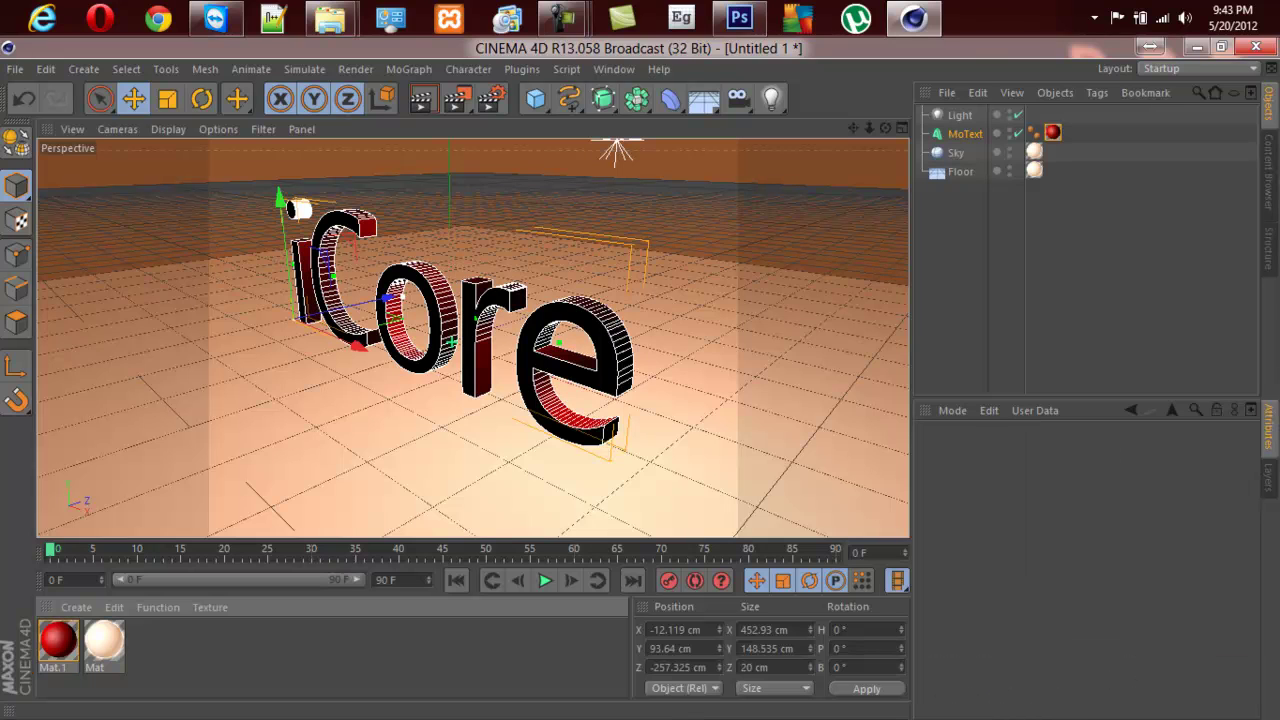
double_click(240, 655)
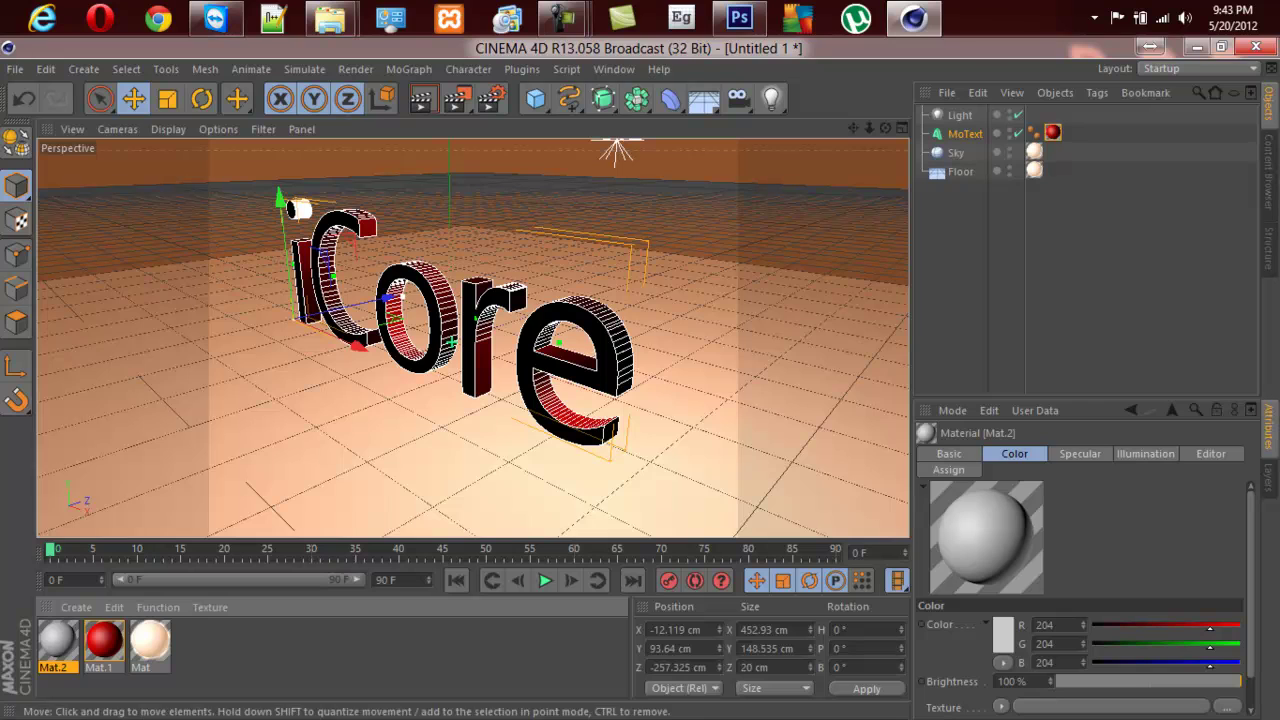
double_click(57, 641)
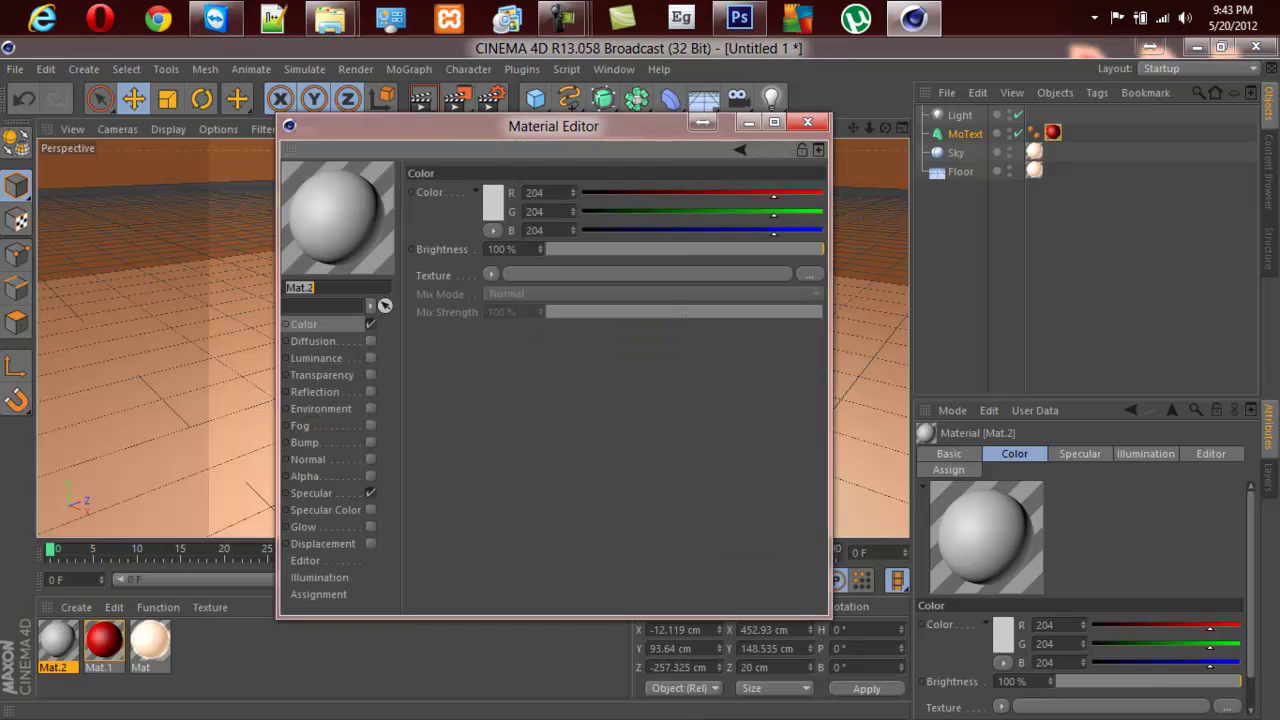
left_click_drag(773, 193, 583, 212)
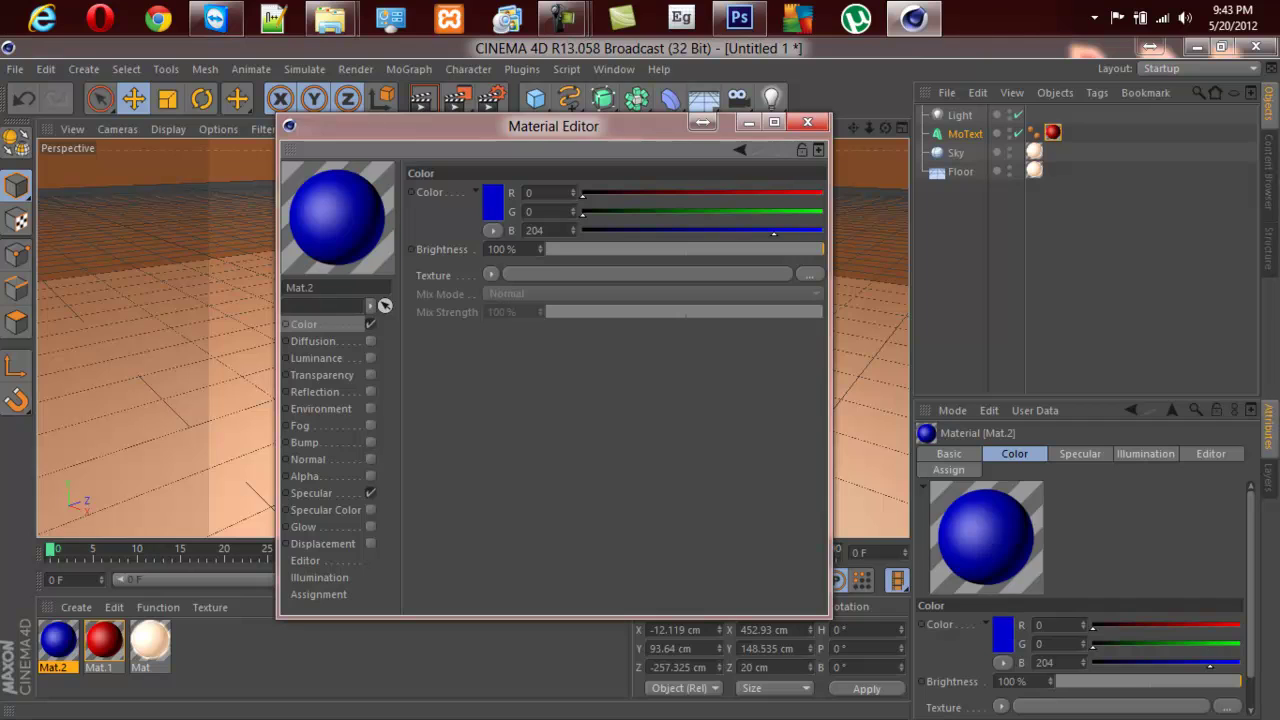
left_click_drag(773, 231, 583, 231)
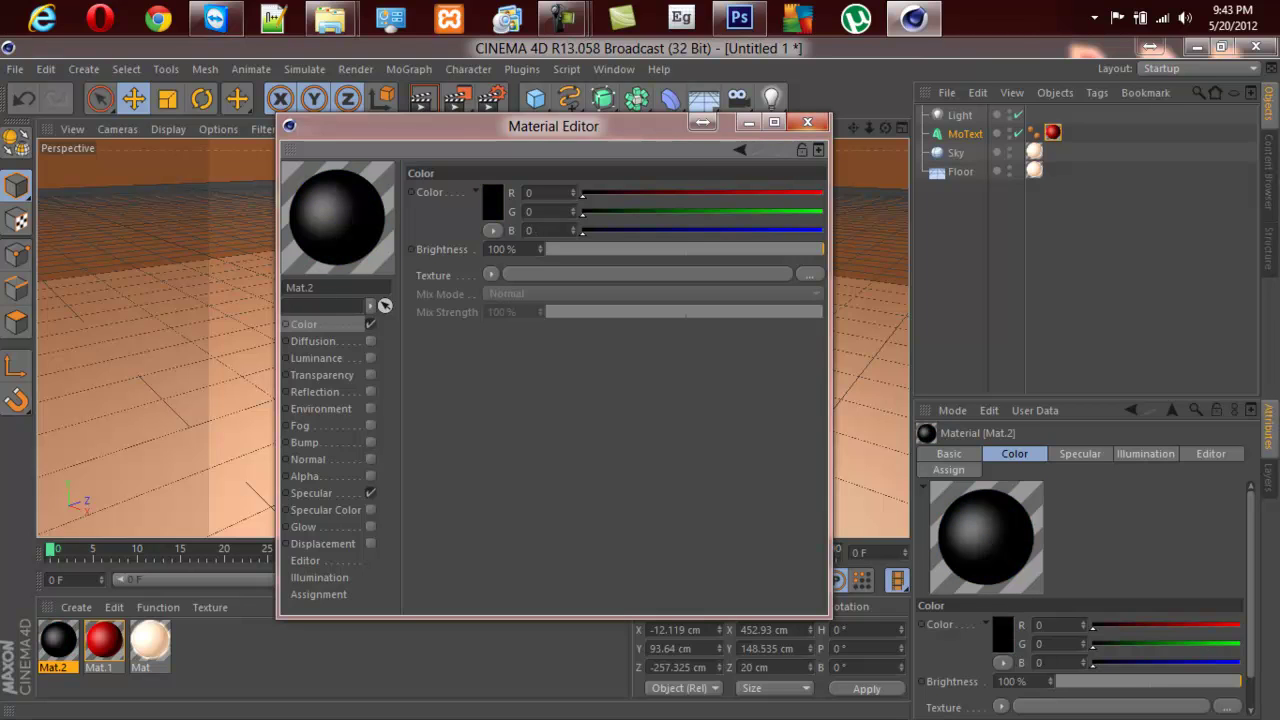
left_click(492, 202)
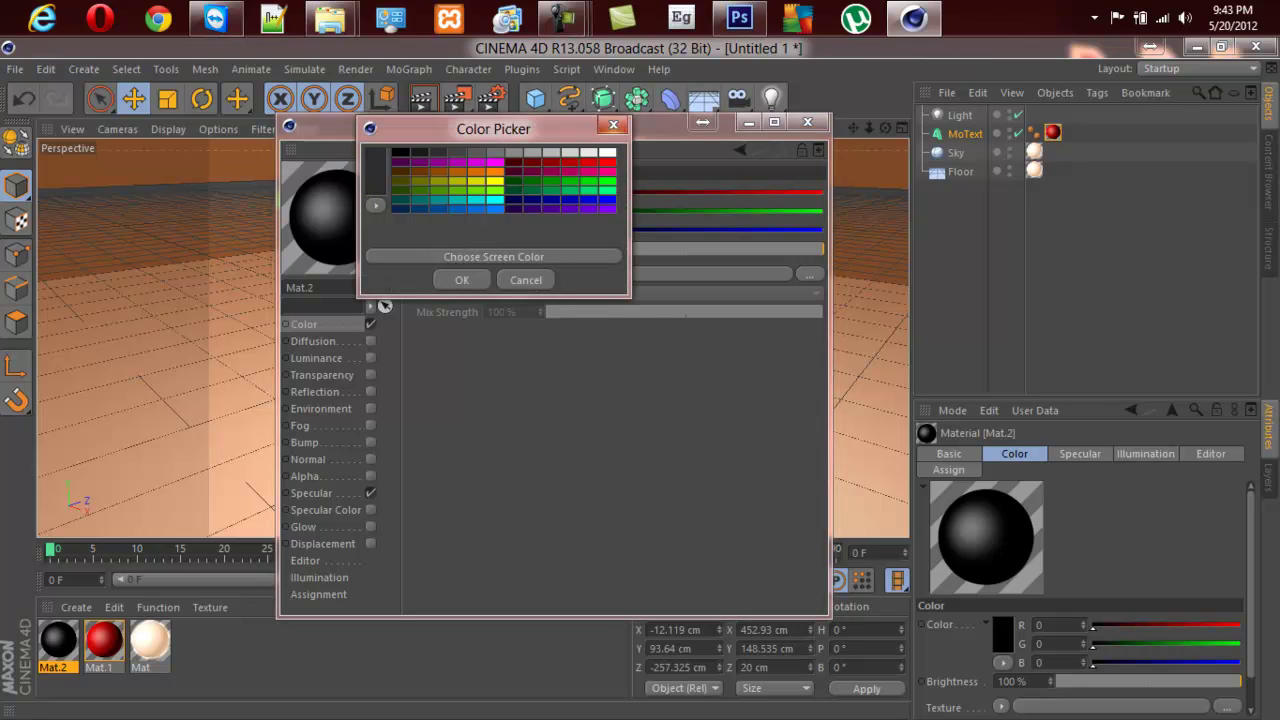
left_click(462, 280)
left_click(807, 121)
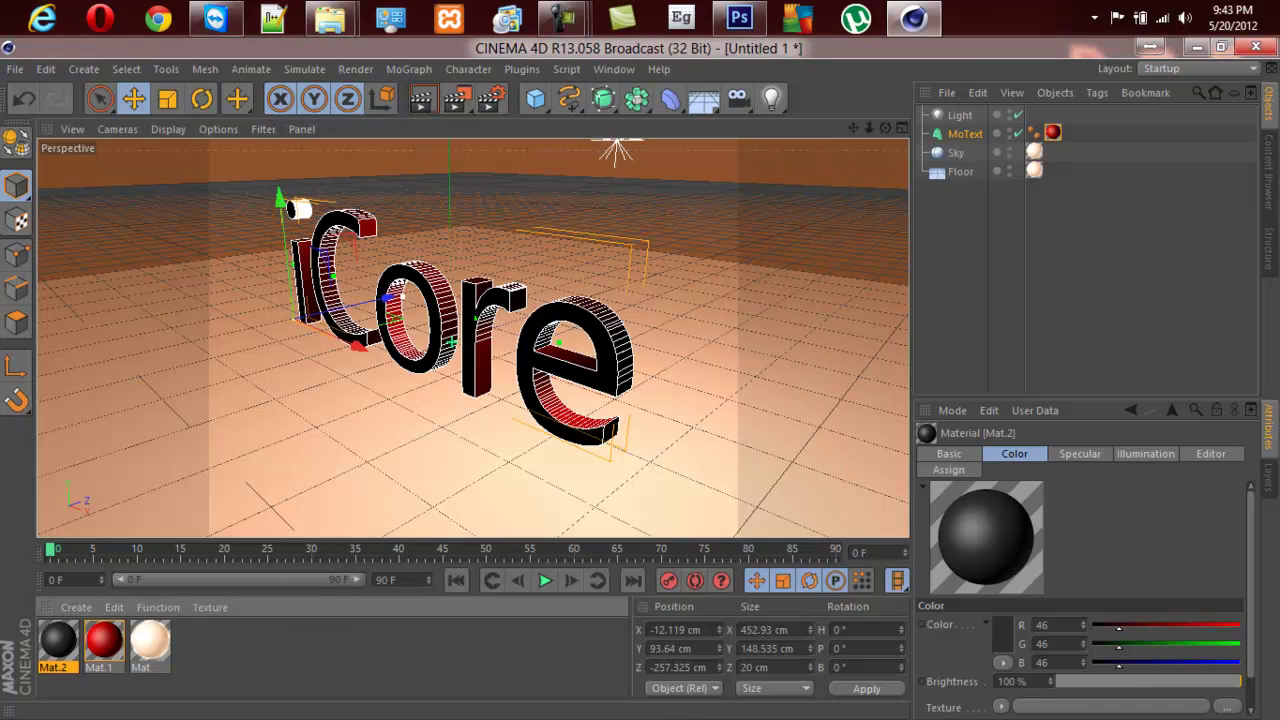
Apply the dark gray material to the iCore text restricted to selection C1, and render a preview of the view.
left_click_drag(58, 640, 476, 342)
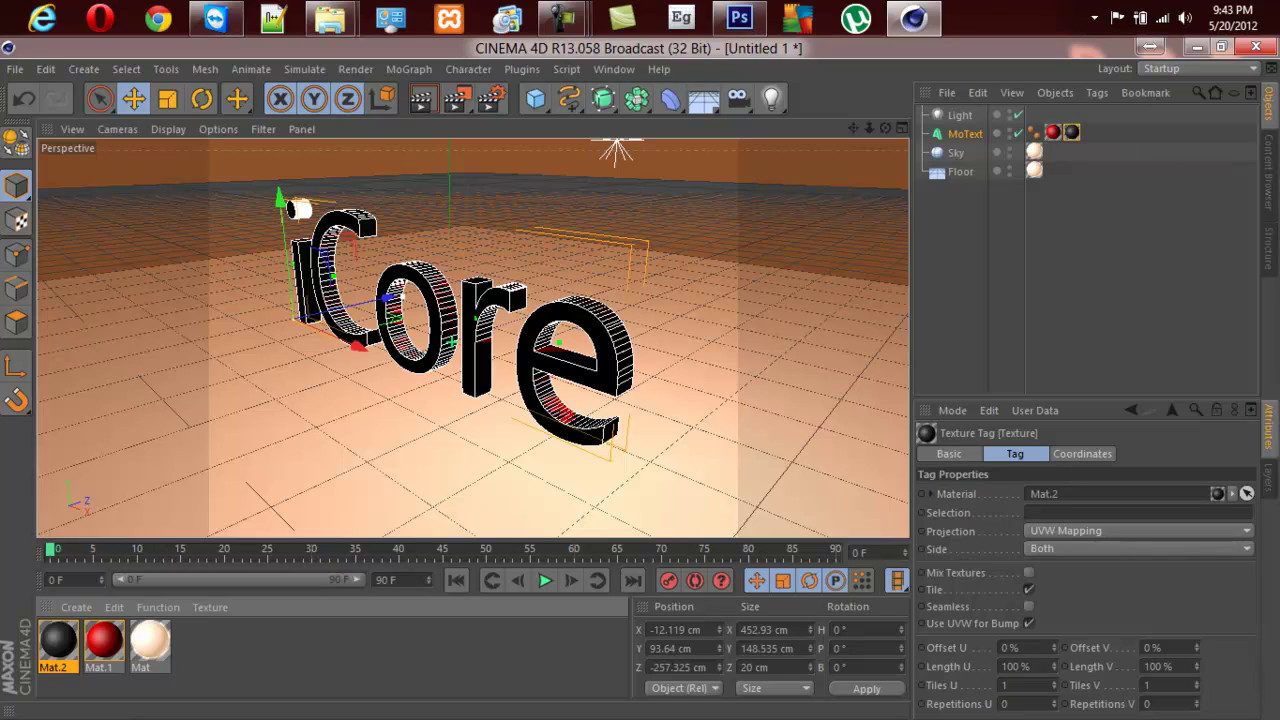
left_click(1031, 512)
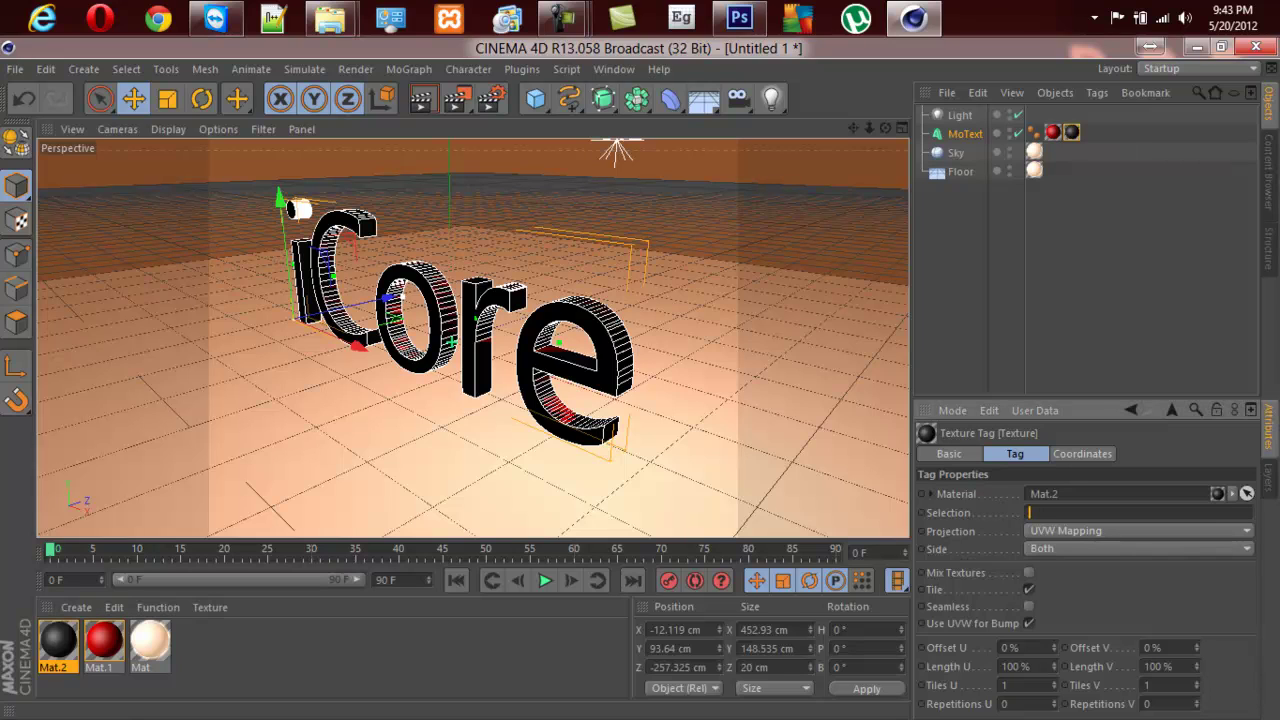
type("C1")
key("Return")
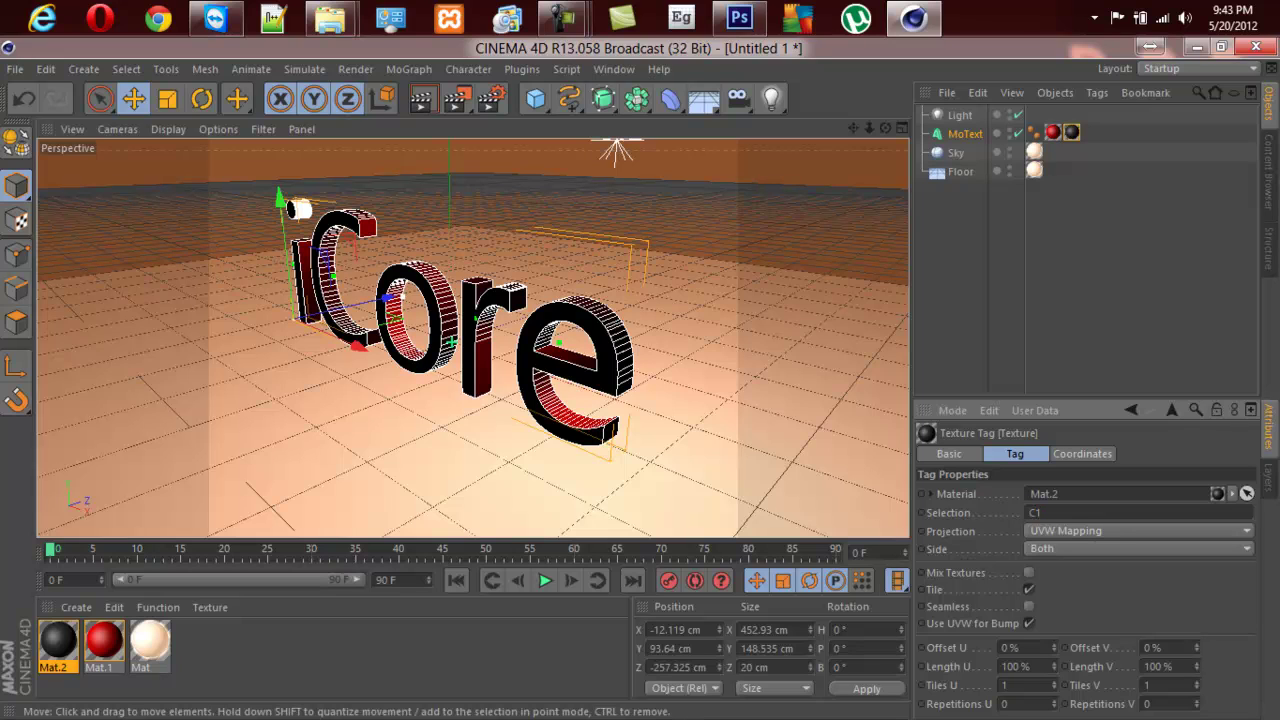
left_click(422, 98)
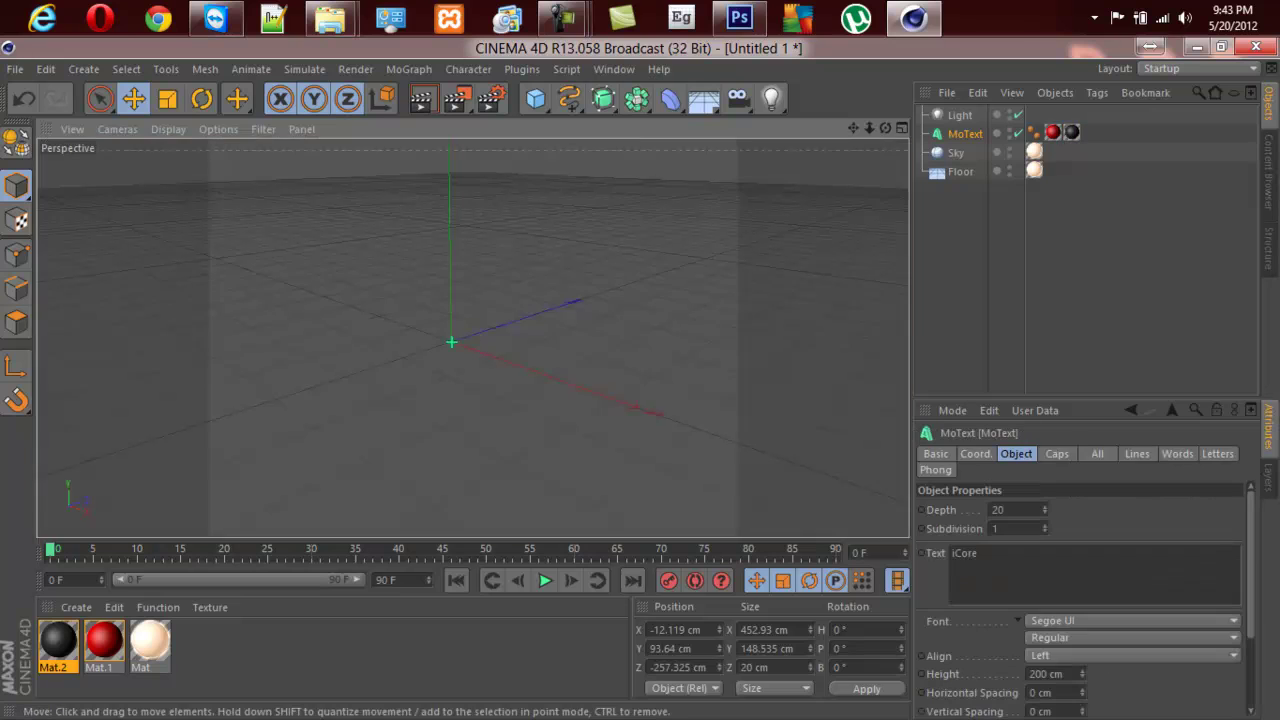
left_click(403, 297)
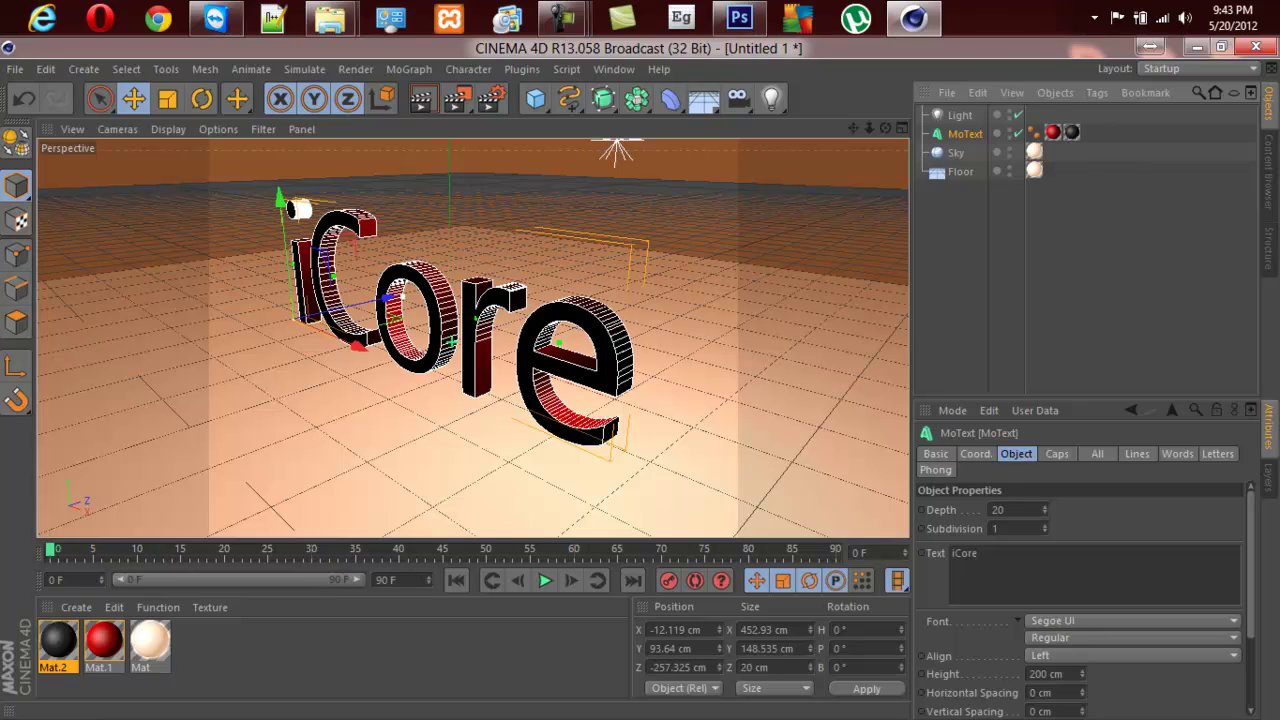
Set both the start and end caps of the iCore text to Fillet Cap.
left_click(1057, 453)
left_click(1063, 509)
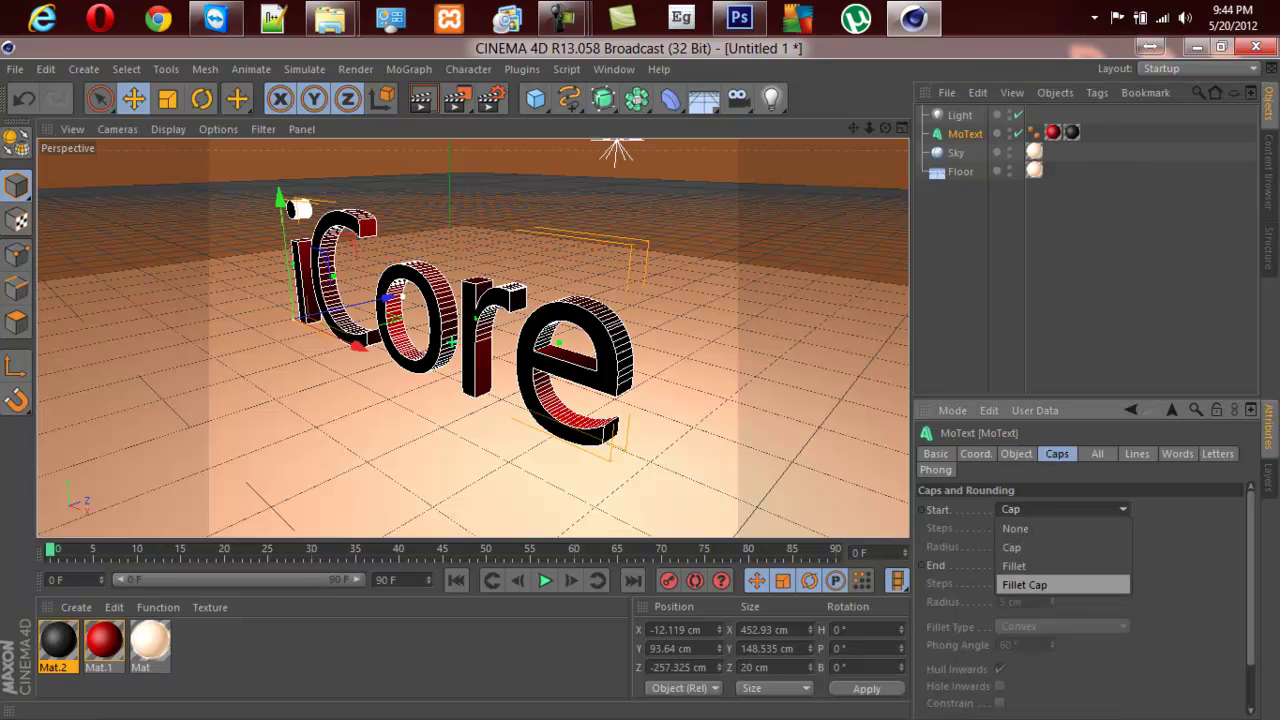
left_click(1024, 584)
left_click(1062, 626)
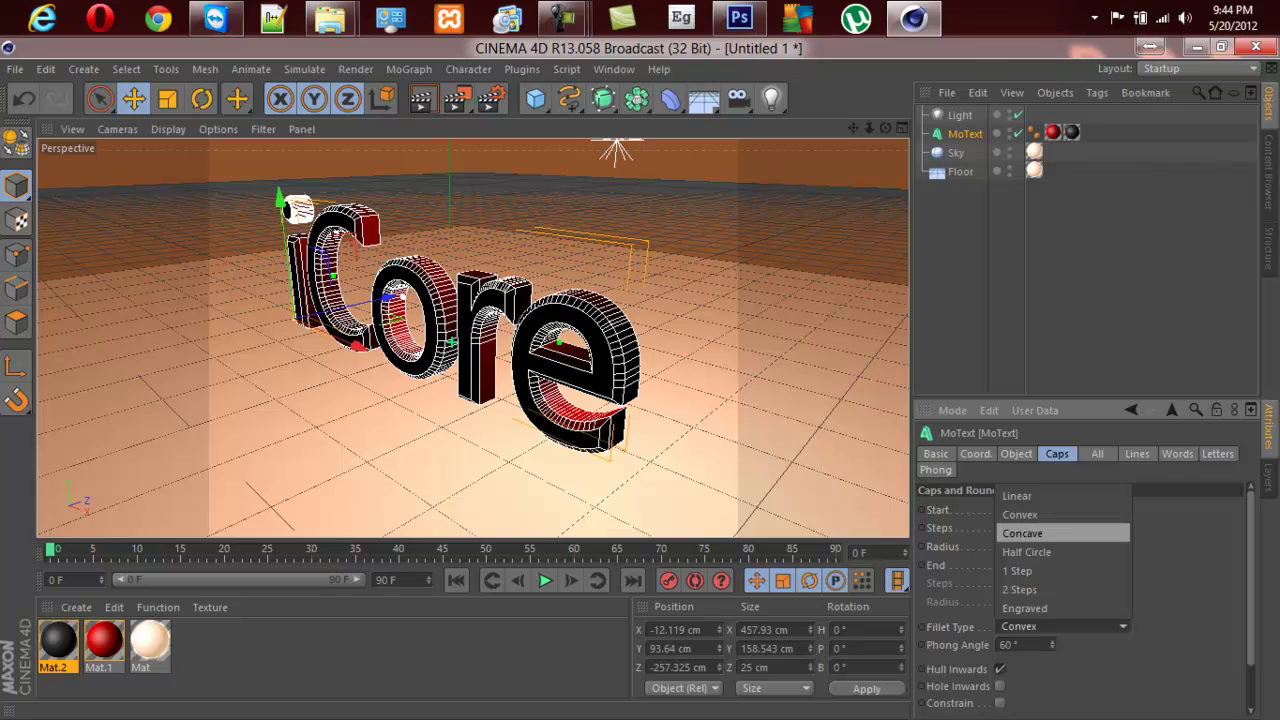
key("Escape")
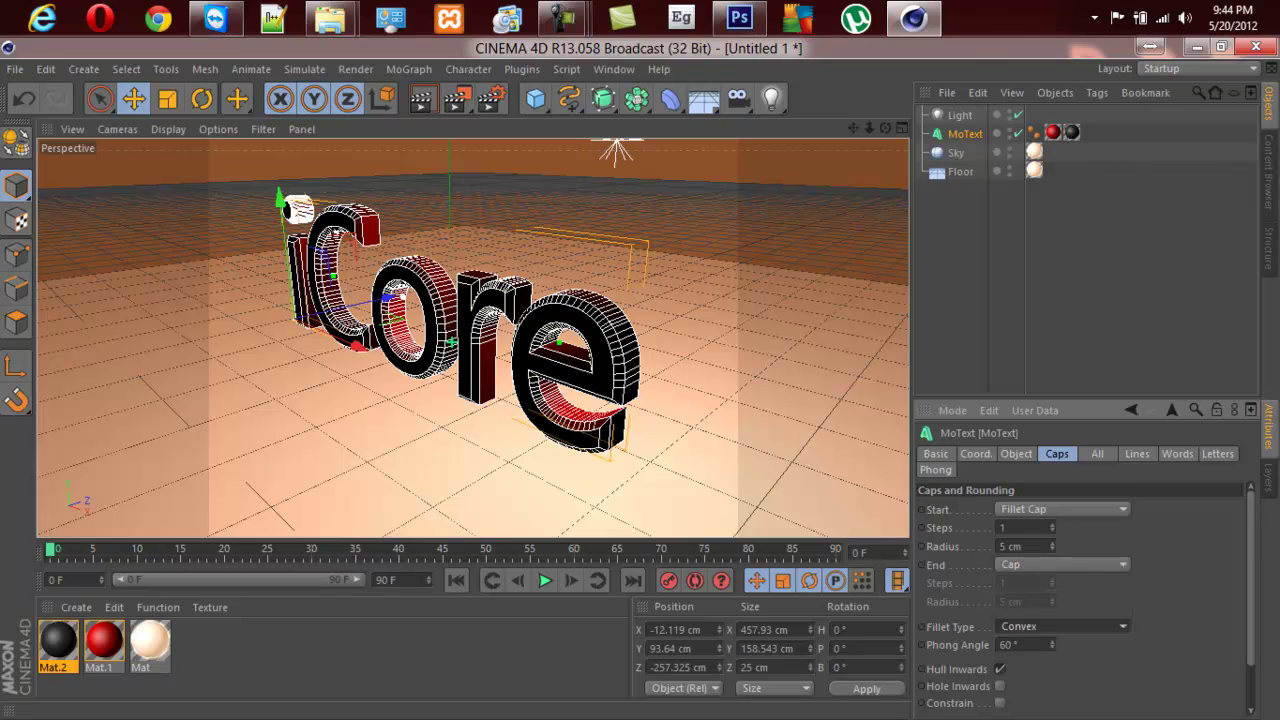
left_click(1062, 565)
left_click(1024, 640)
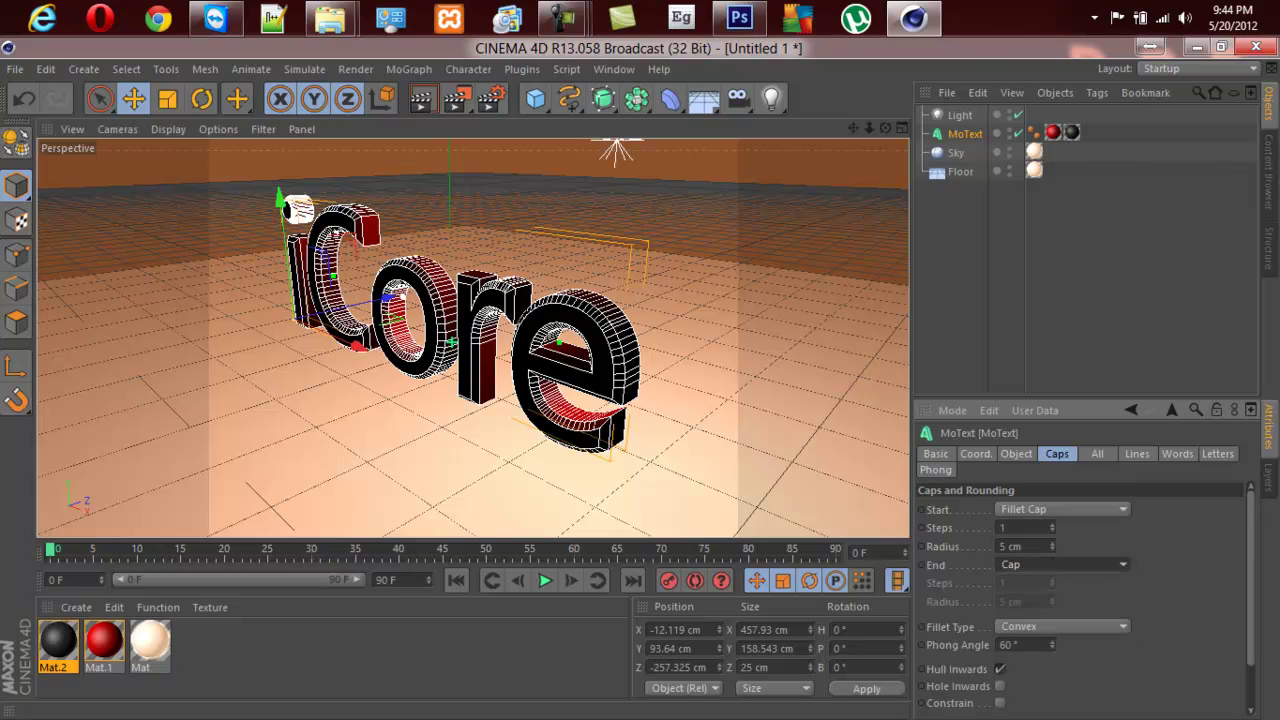
left_click(1062, 565)
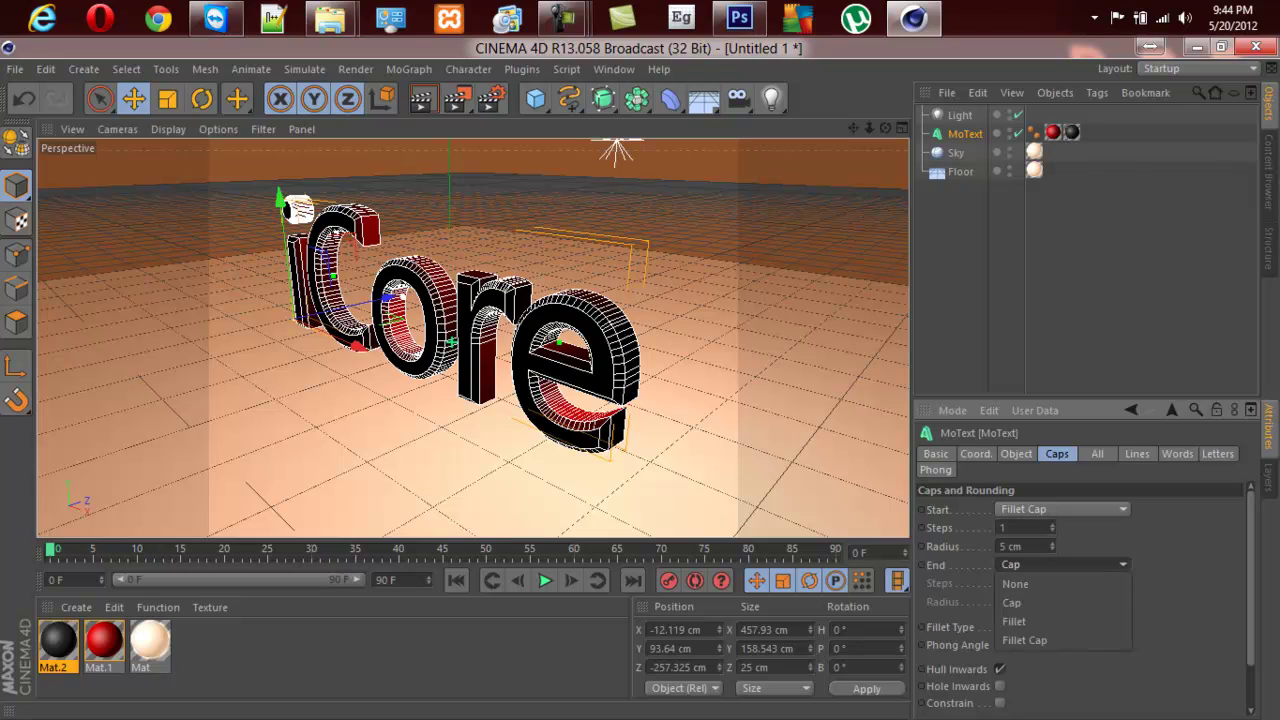
left_click(1024, 641)
Set the start and end fillet radius of the iCore text to 3 cm and render a preview of the view.
left_click(1001, 546)
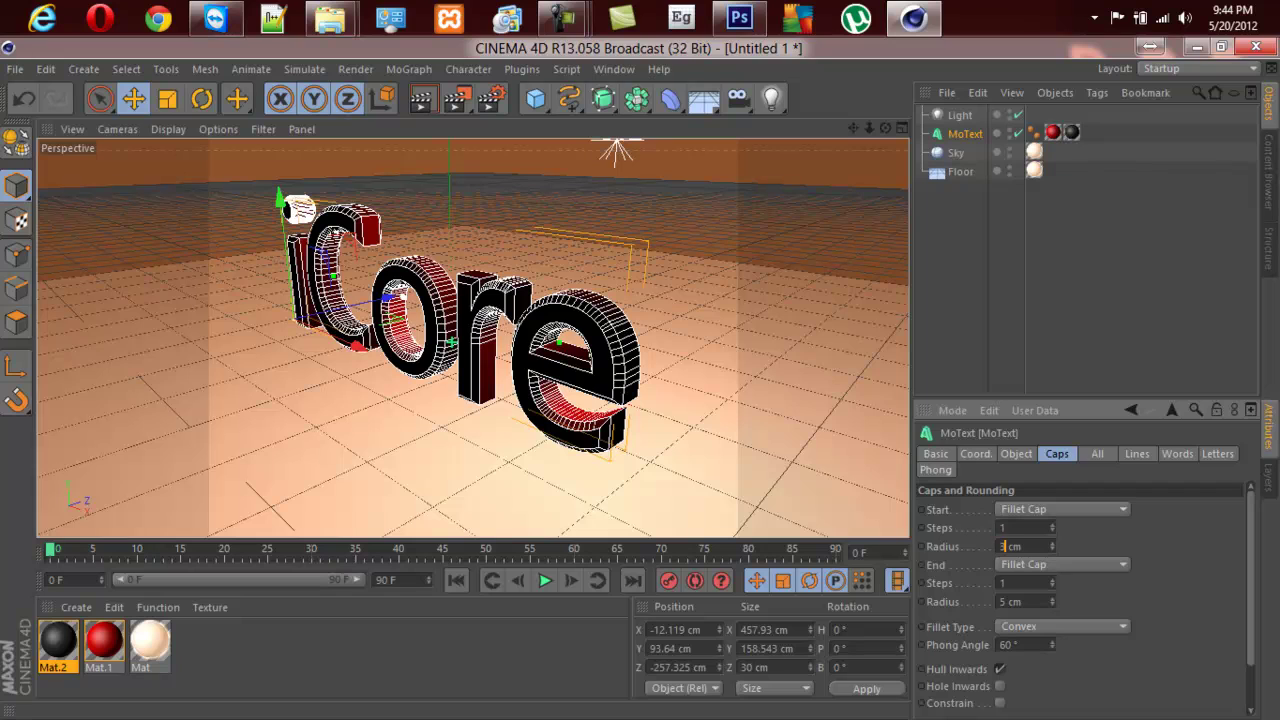
type("3")
left_click(1003, 601)
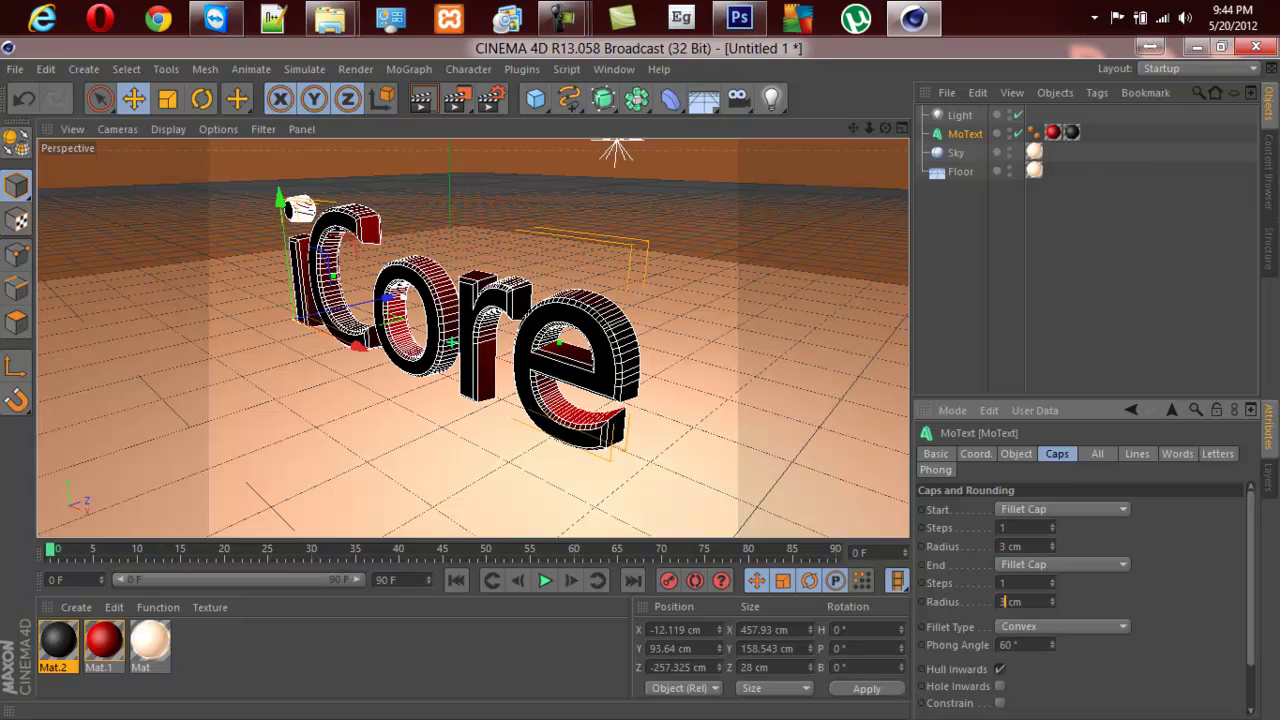
type("3")
key("Return")
key("ctrl+r")
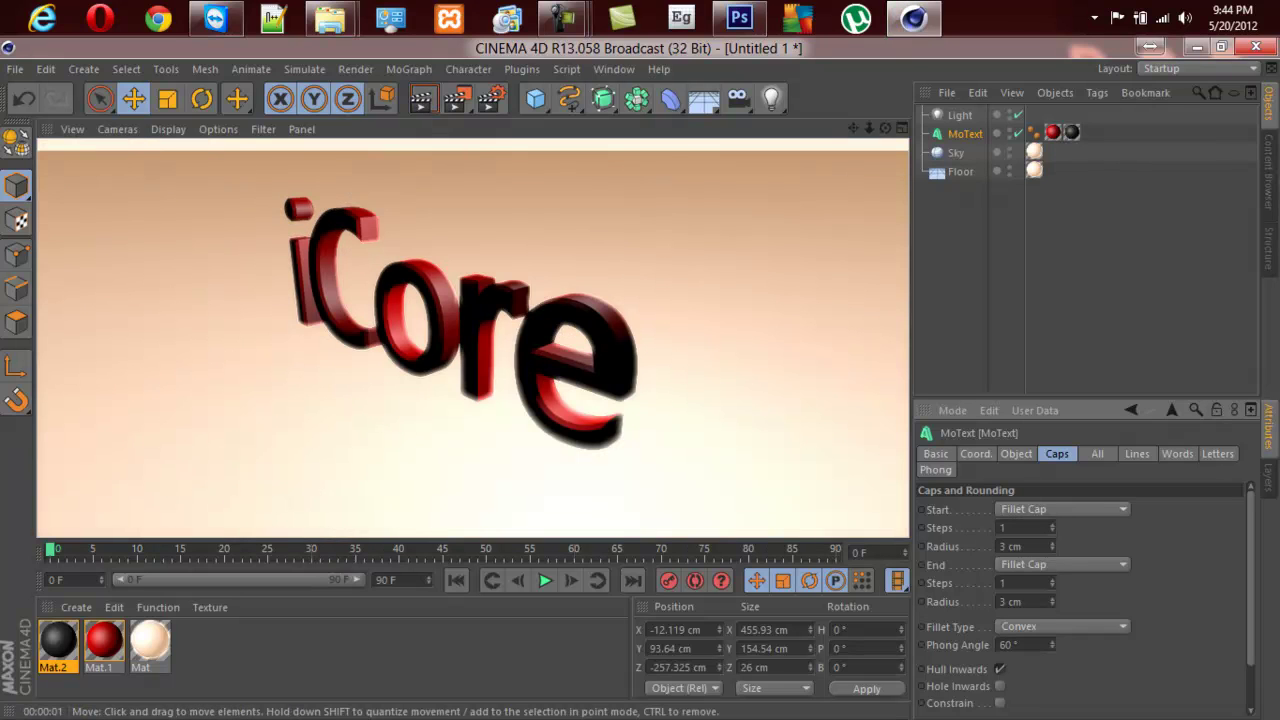
left_click(720, 400)
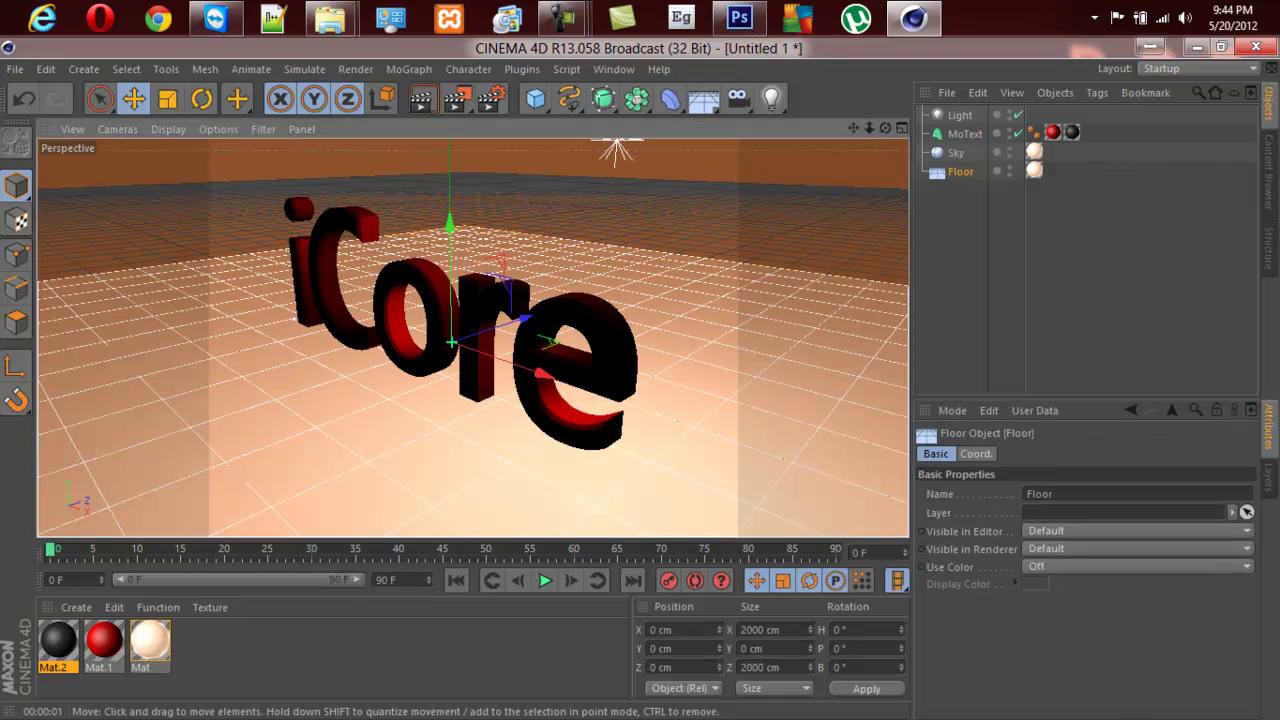
key("r")
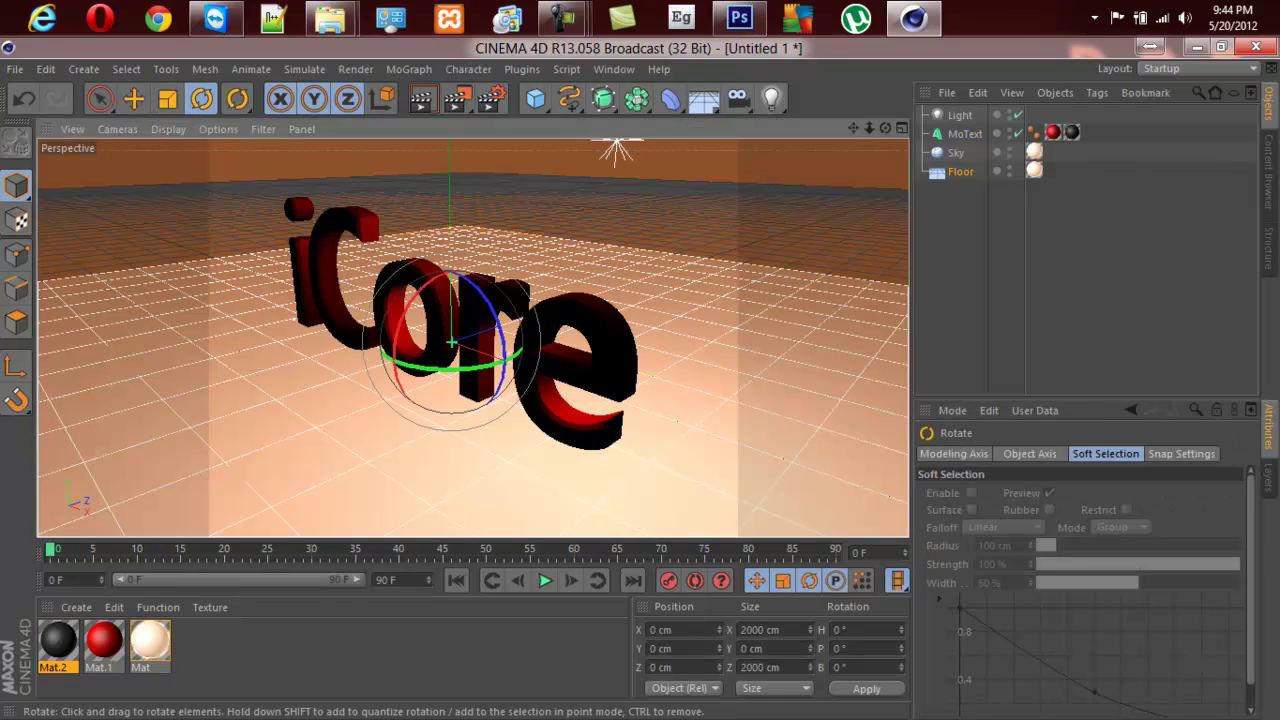
left_click_drag(430, 368, 540, 372)
key("ctrl+z")
Rotate the iCore text to a heading of about 17° and move it to about X 8 cm, Z -323 cm.
left_click(965, 134)
left_click_drag(300, 336, 348, 312)
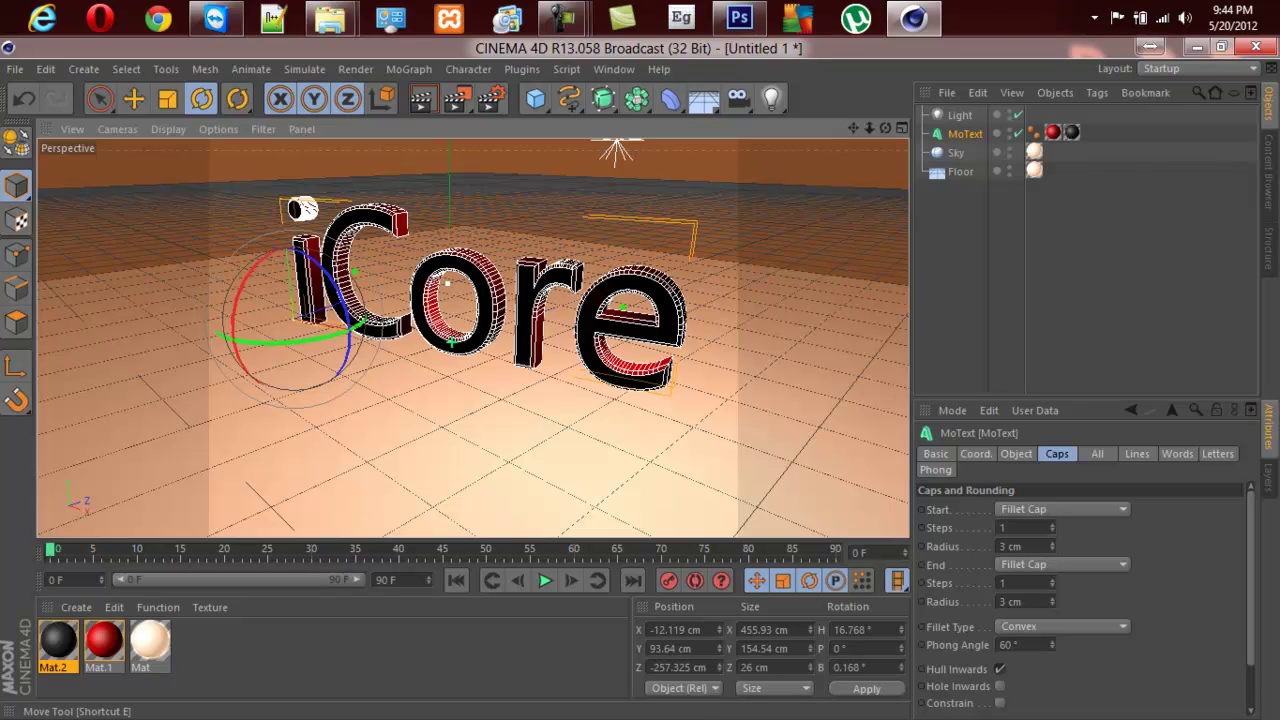
key("e")
left_click_drag(364, 293, 300, 330)
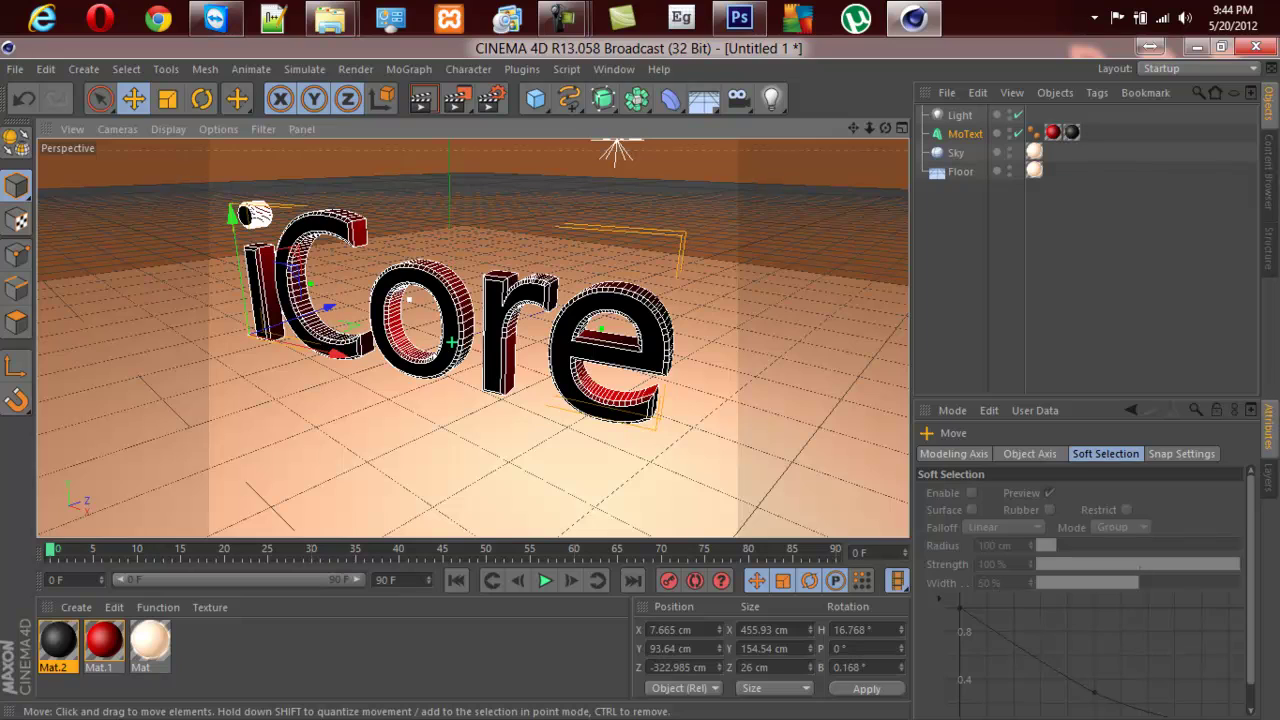
left_click(452, 342)
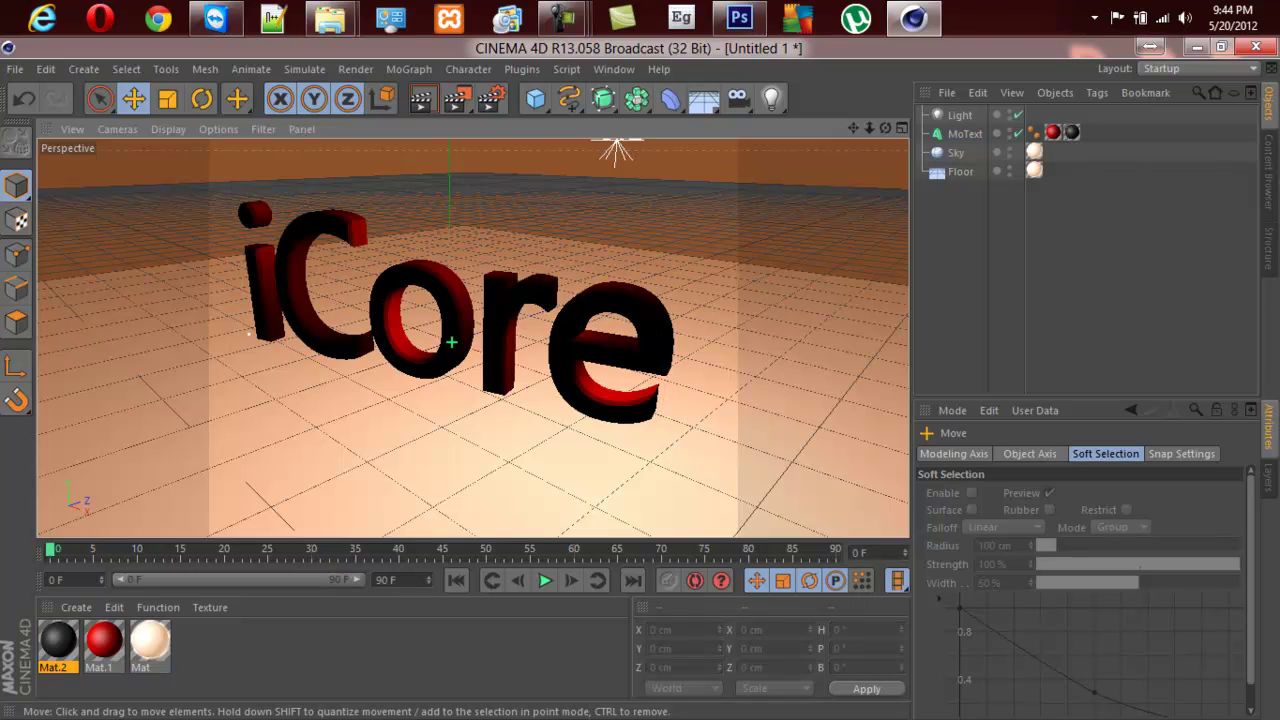
Add the Ambient Occlusion effect to the render settings.
key("ctrl+b")
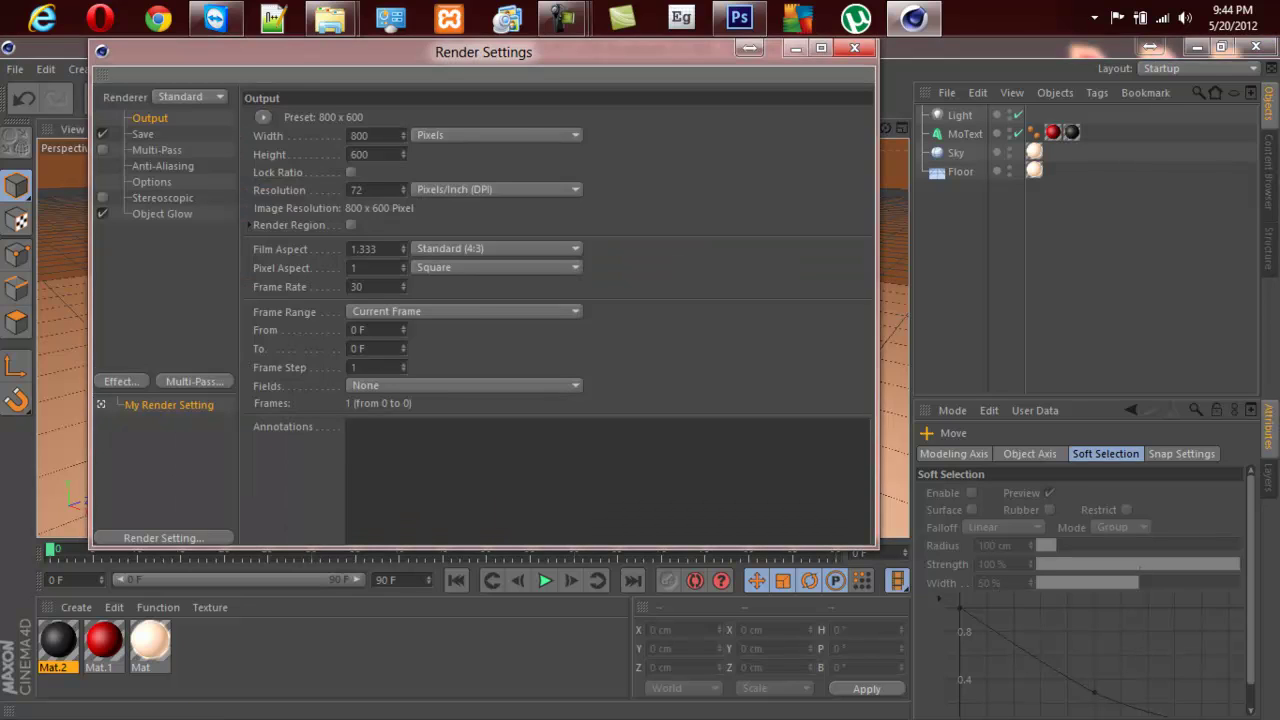
left_click(121, 381)
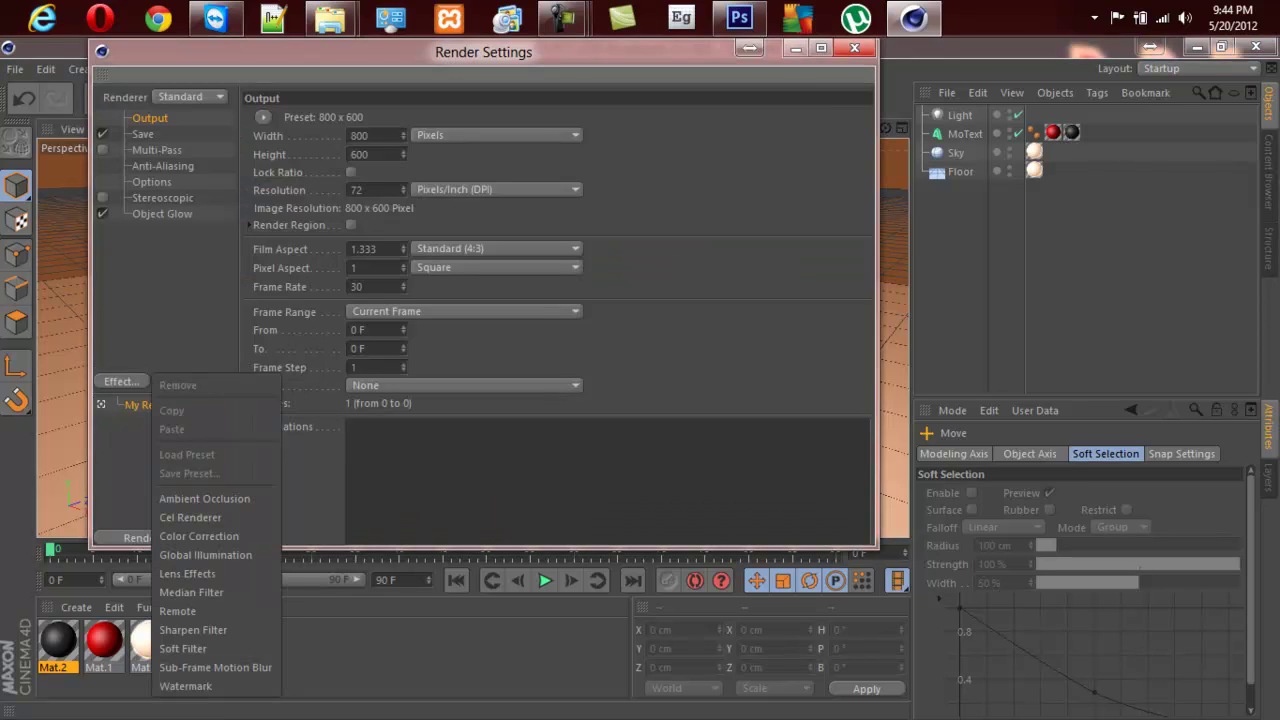
left_click(204, 498)
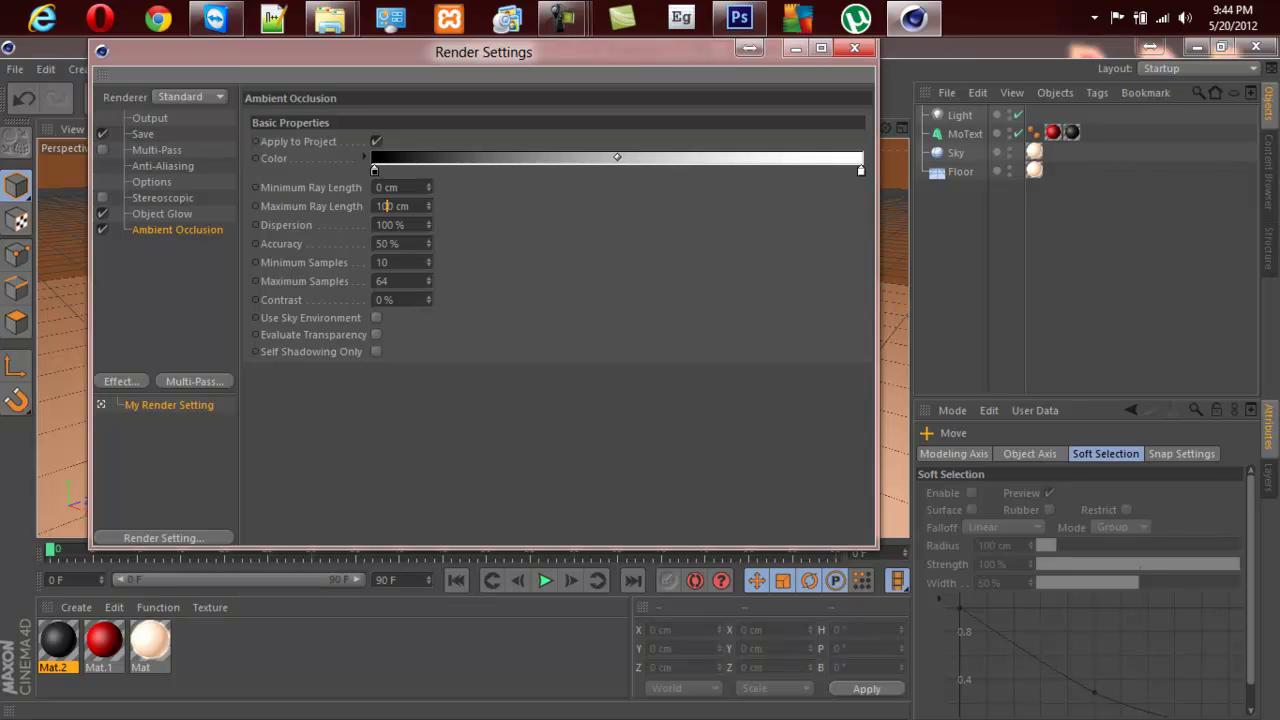
Set the ambient occlusion's maximum ray length to 170 cm and contrast to 60%, and render a preview of the view.
left_click(385, 206)
type("160")
key("BackSpace")
type("7")
key("Return")
double_click(381, 300)
type("60")
key("Return")
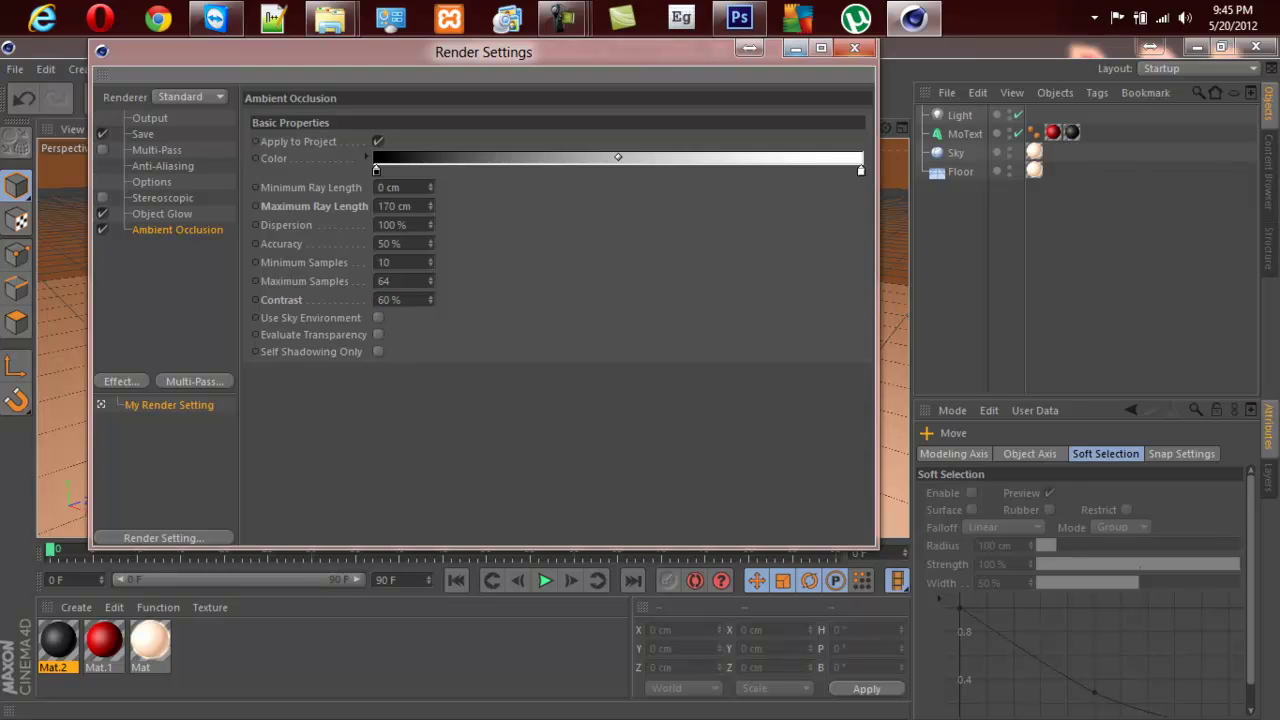
left_click(854, 48)
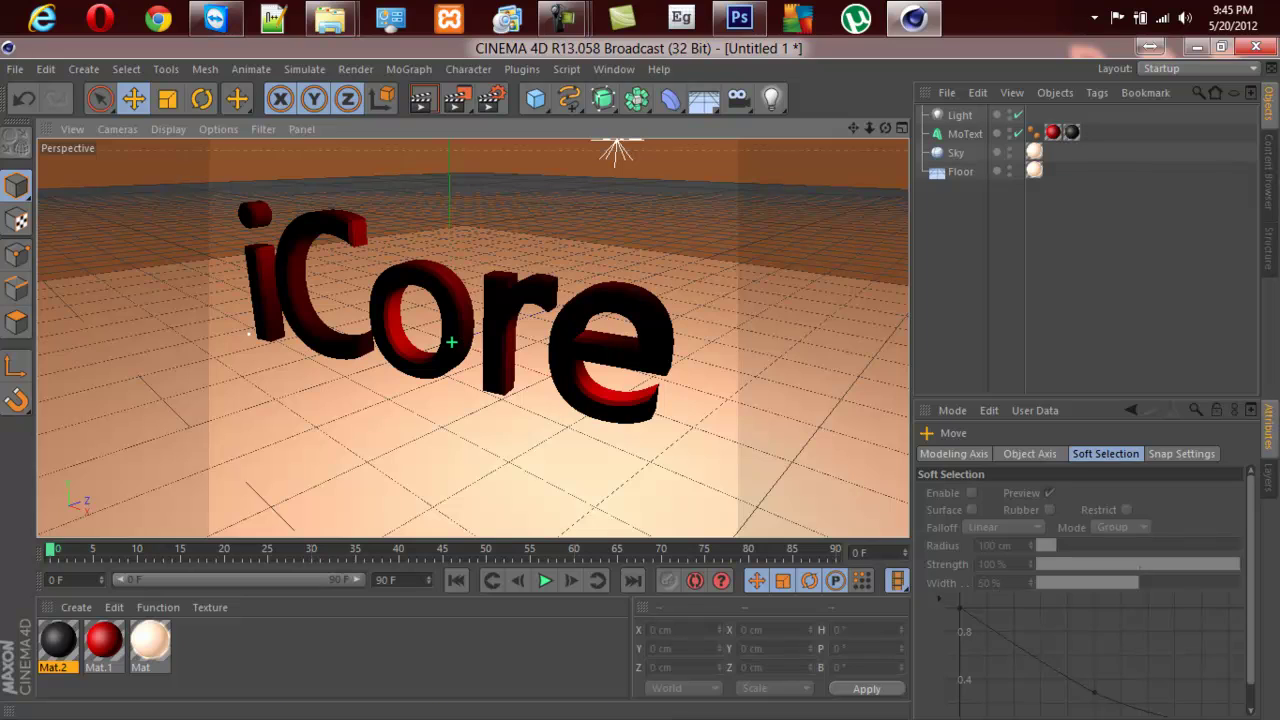
left_click(421, 98)
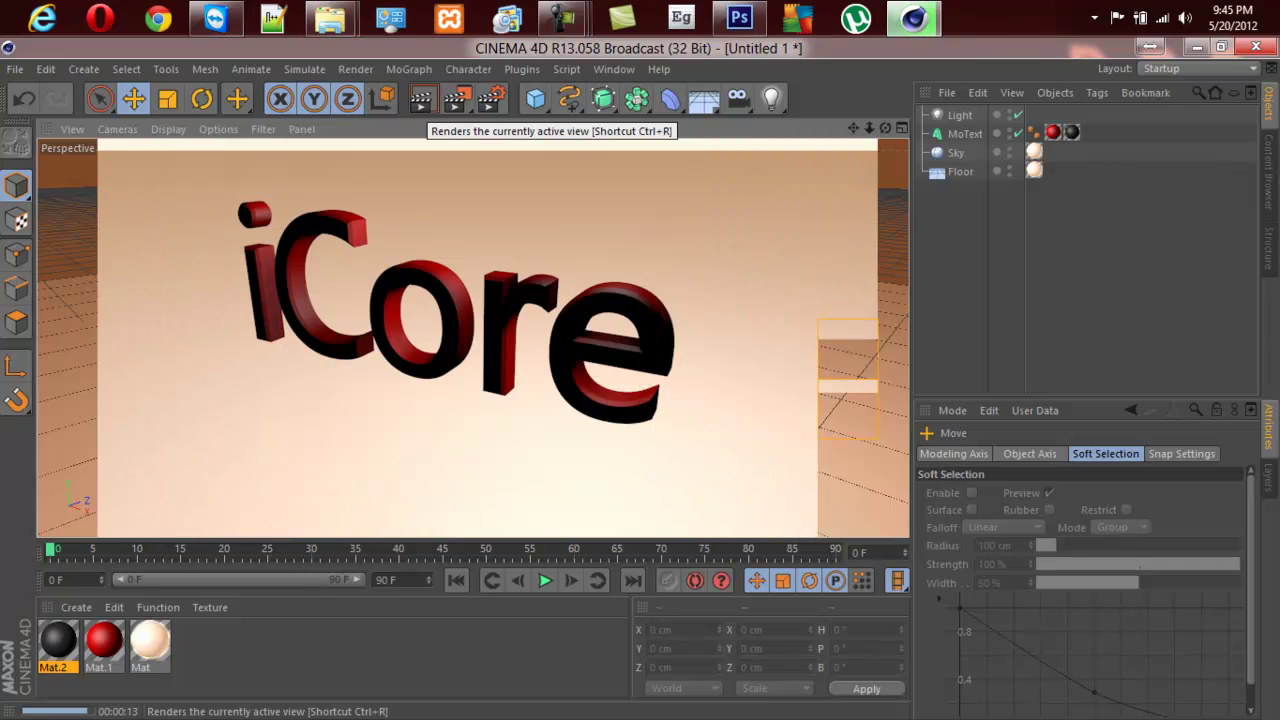
Set the iCore text's depth to 75 and its subdivision to 2.
left_click(453, 343)
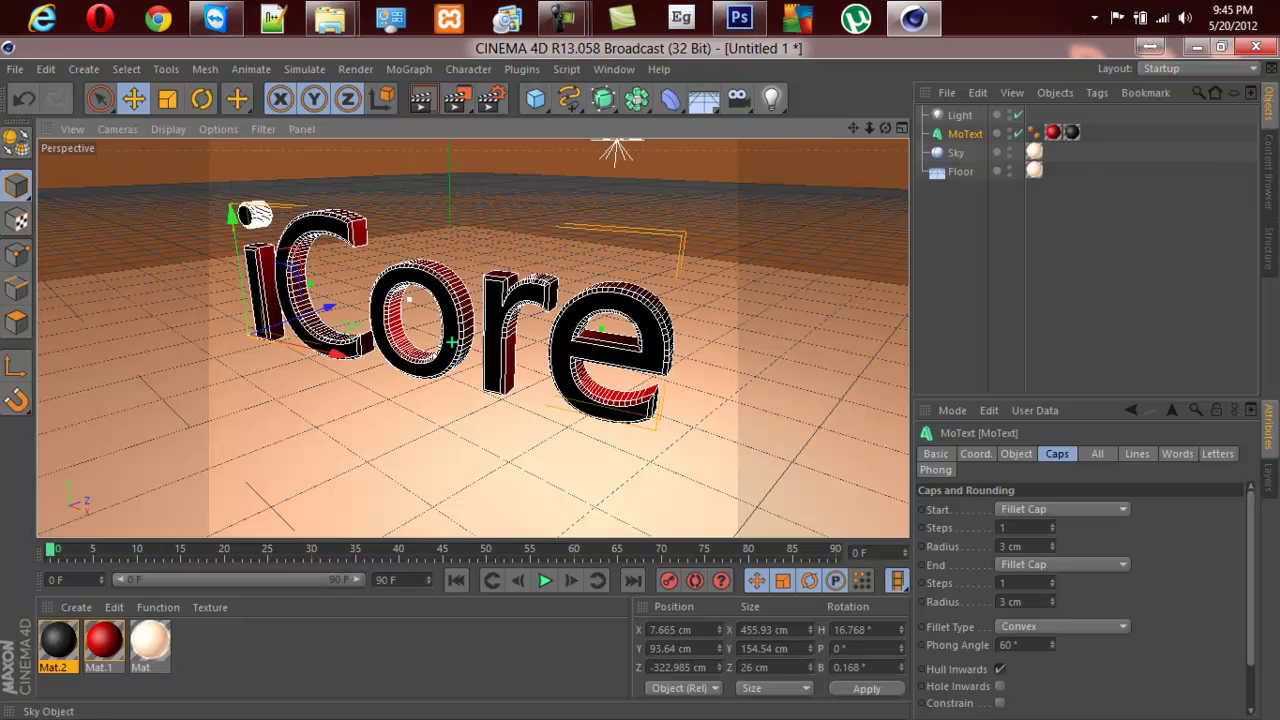
left_click(1016, 454)
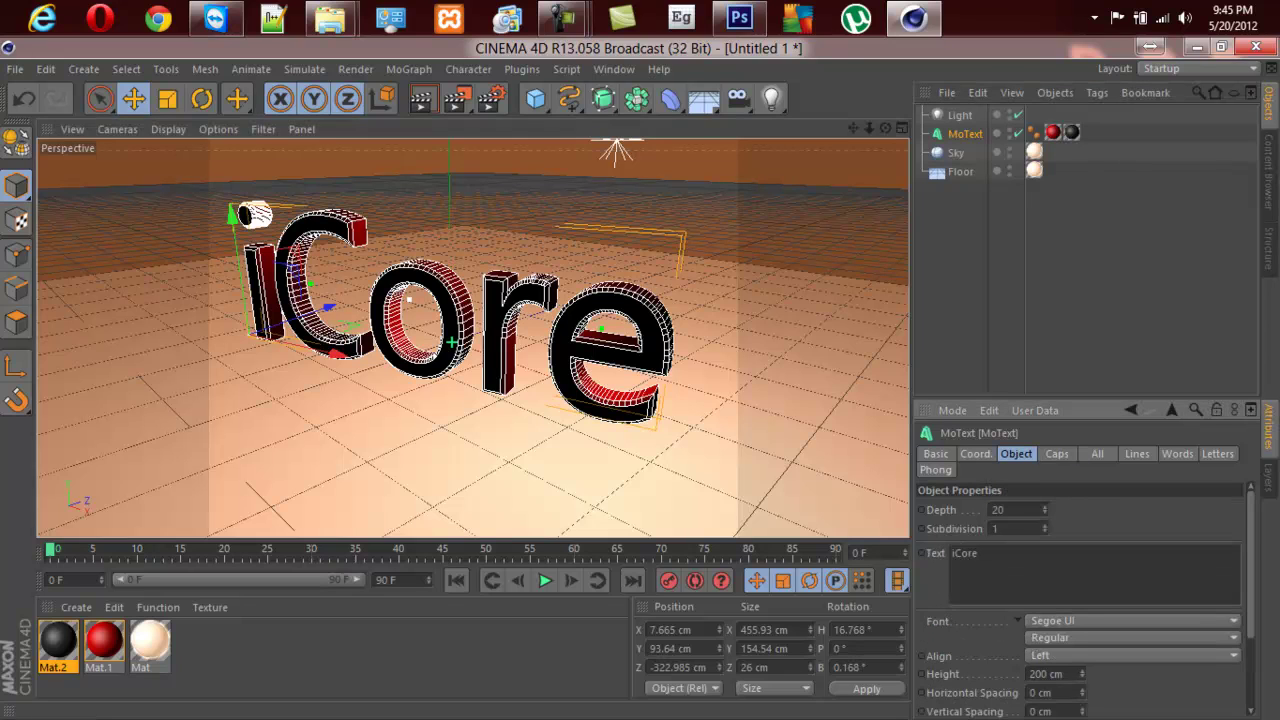
double_click(1003, 510)
type("7")
key("BackSpace")
type("75")
key("Return")
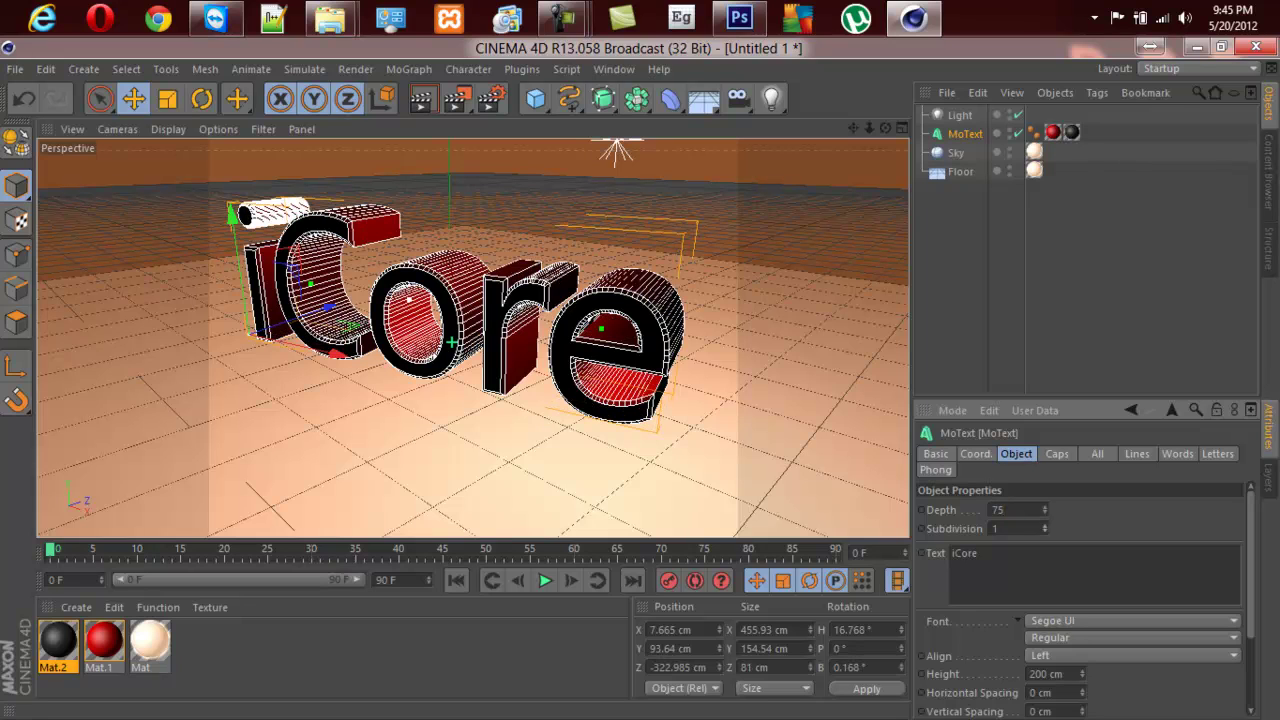
double_click(998, 529)
type("2")
key("Return")
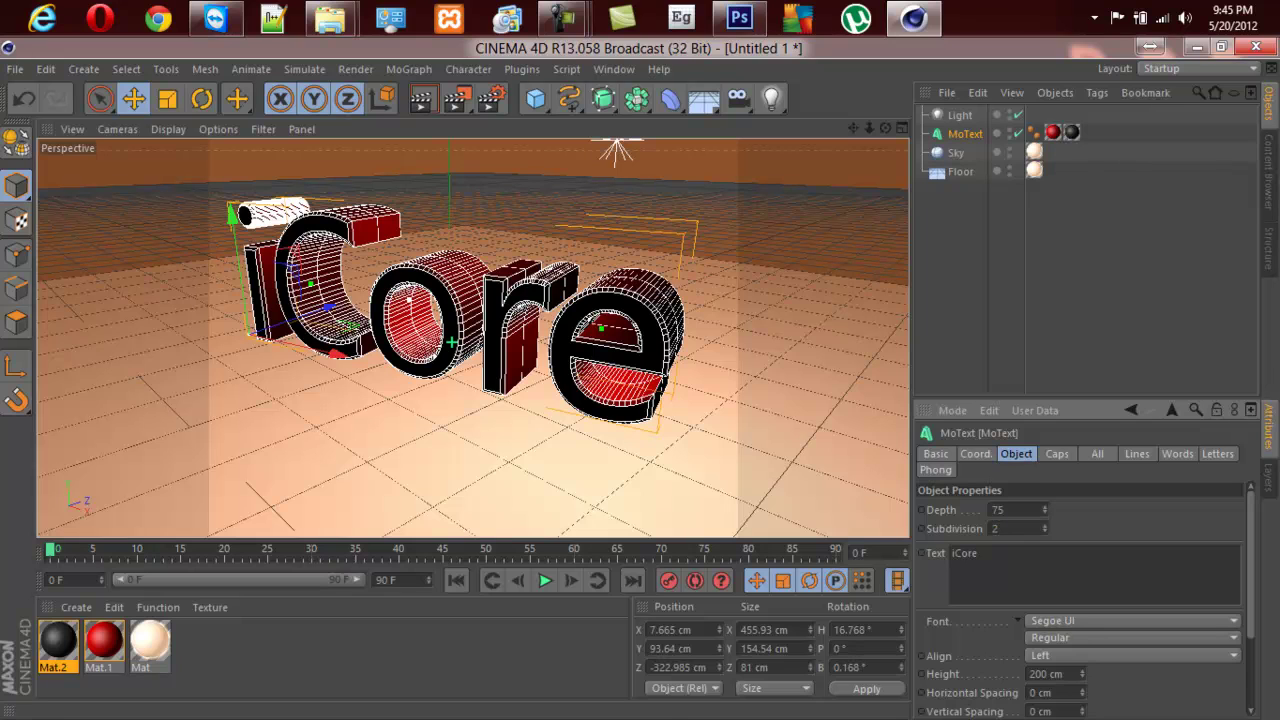
left_click(452, 343)
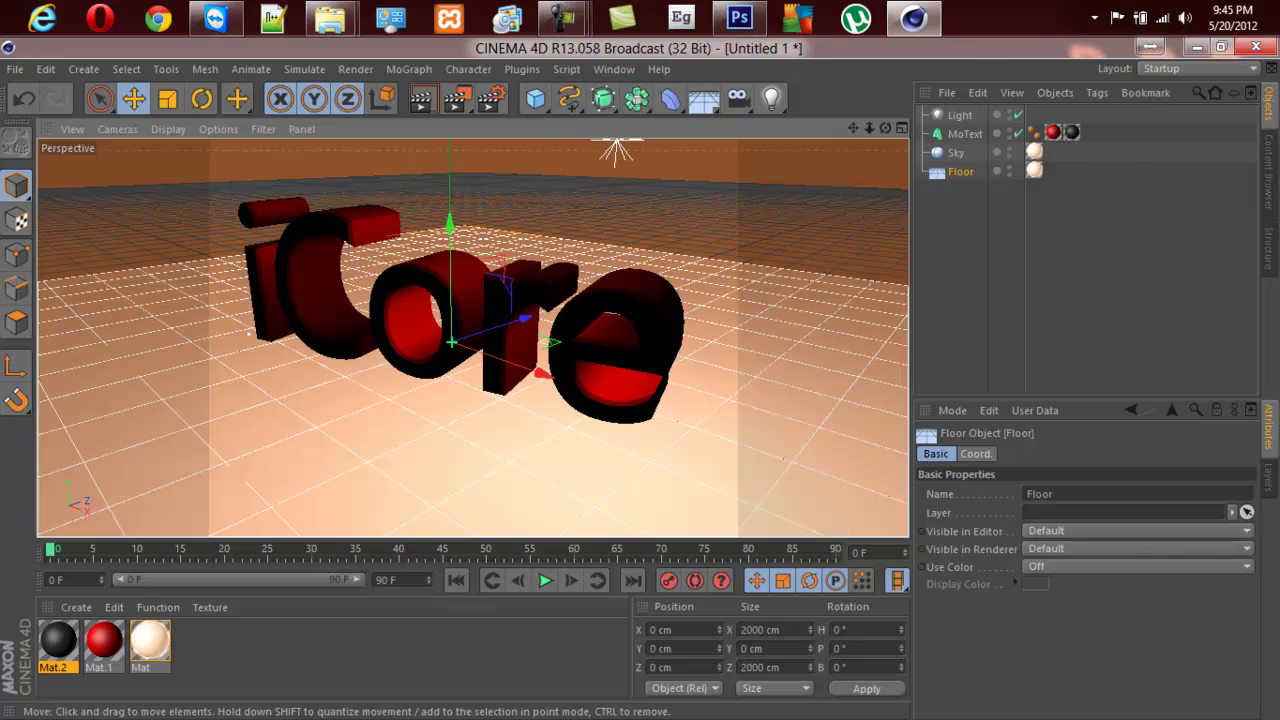
Reverse the red material's color gradient by making its start knot dark red and its end knot bright red.
left_click(104, 640)
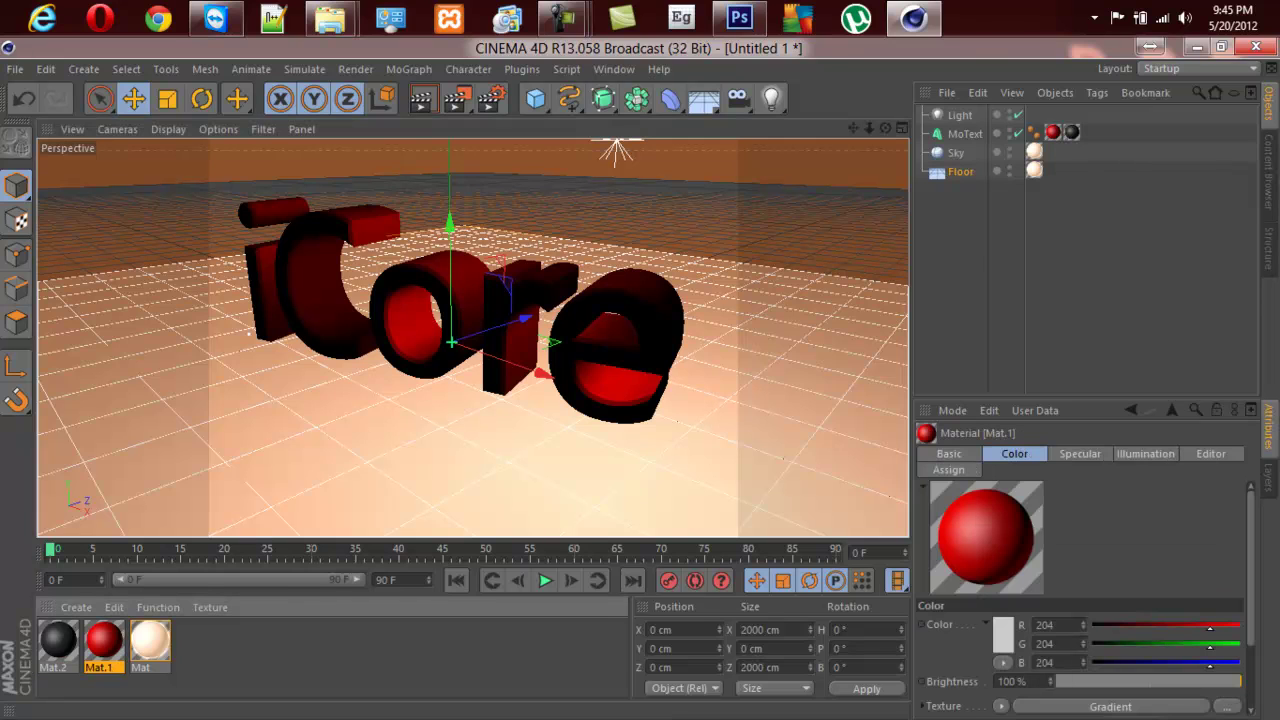
double_click(104, 640)
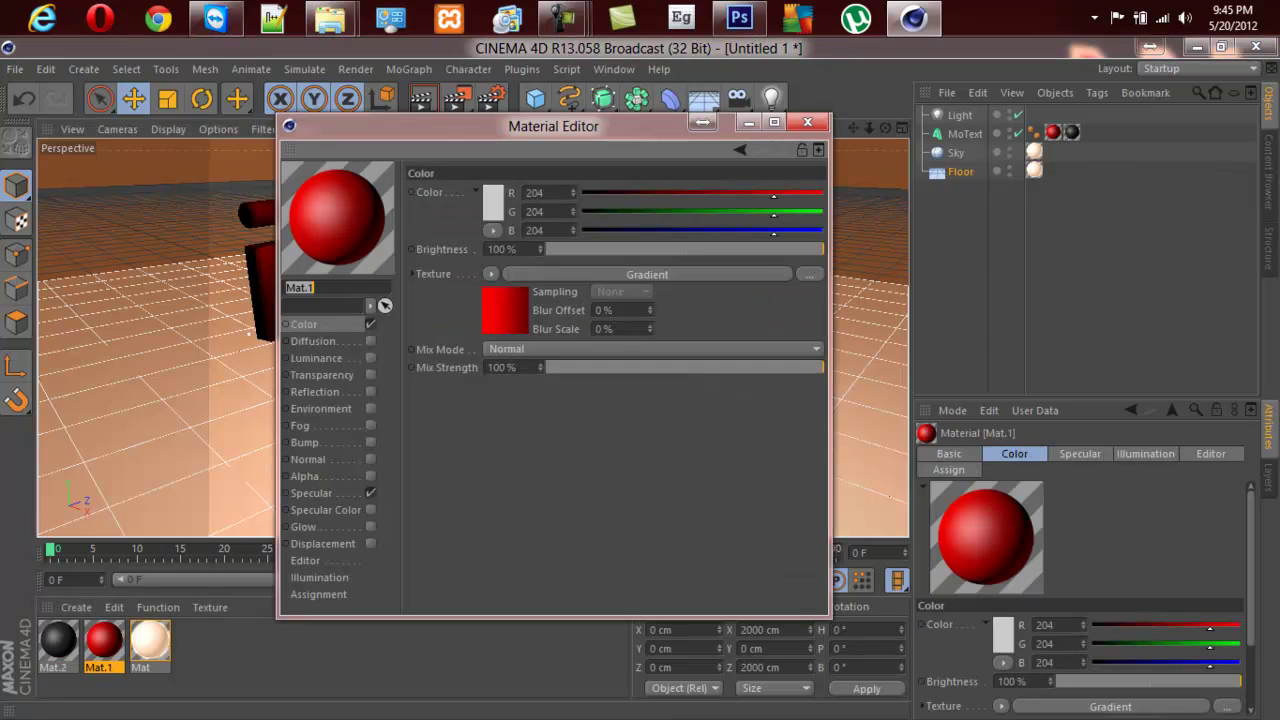
left_click(506, 311)
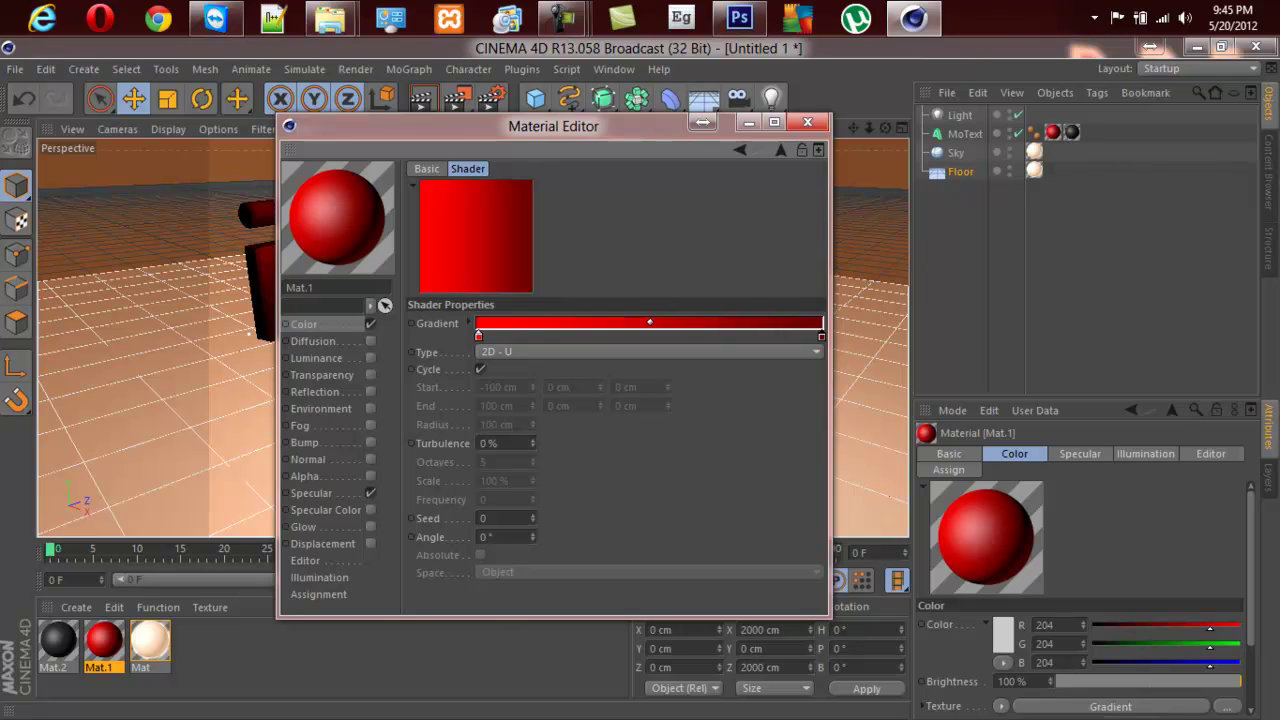
double_click(479, 336)
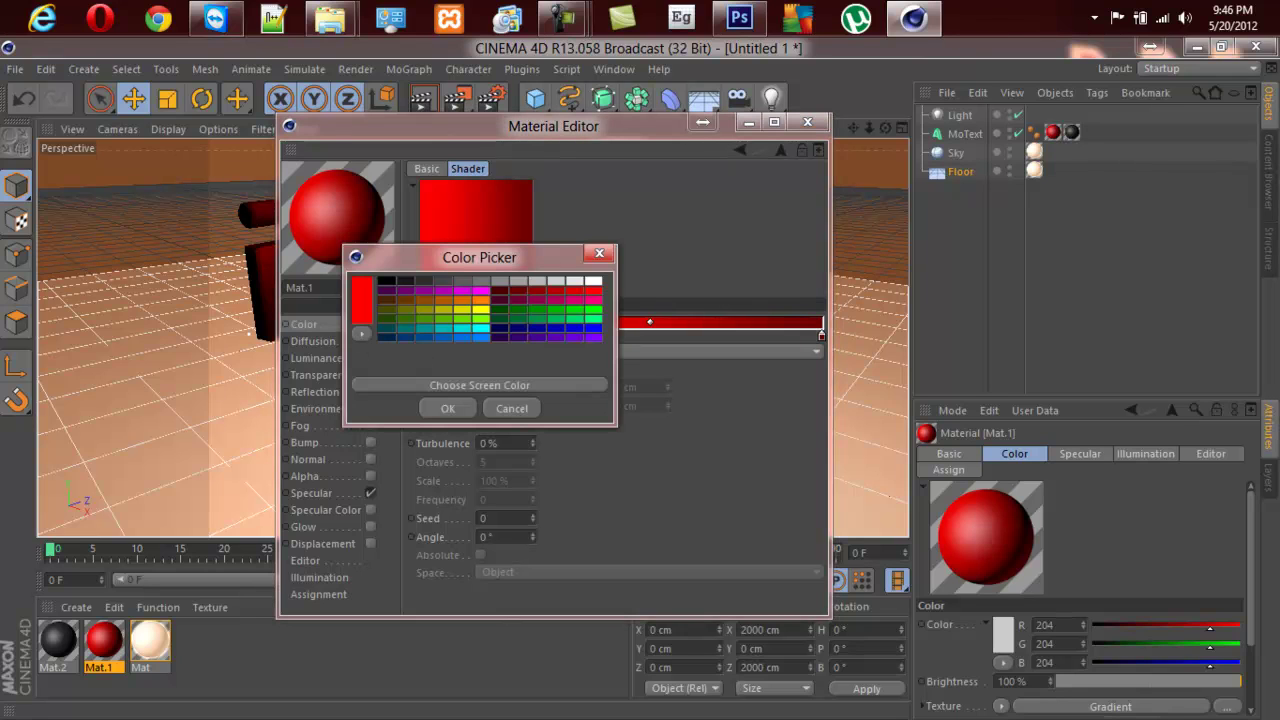
left_click(518, 290)
key("Return")
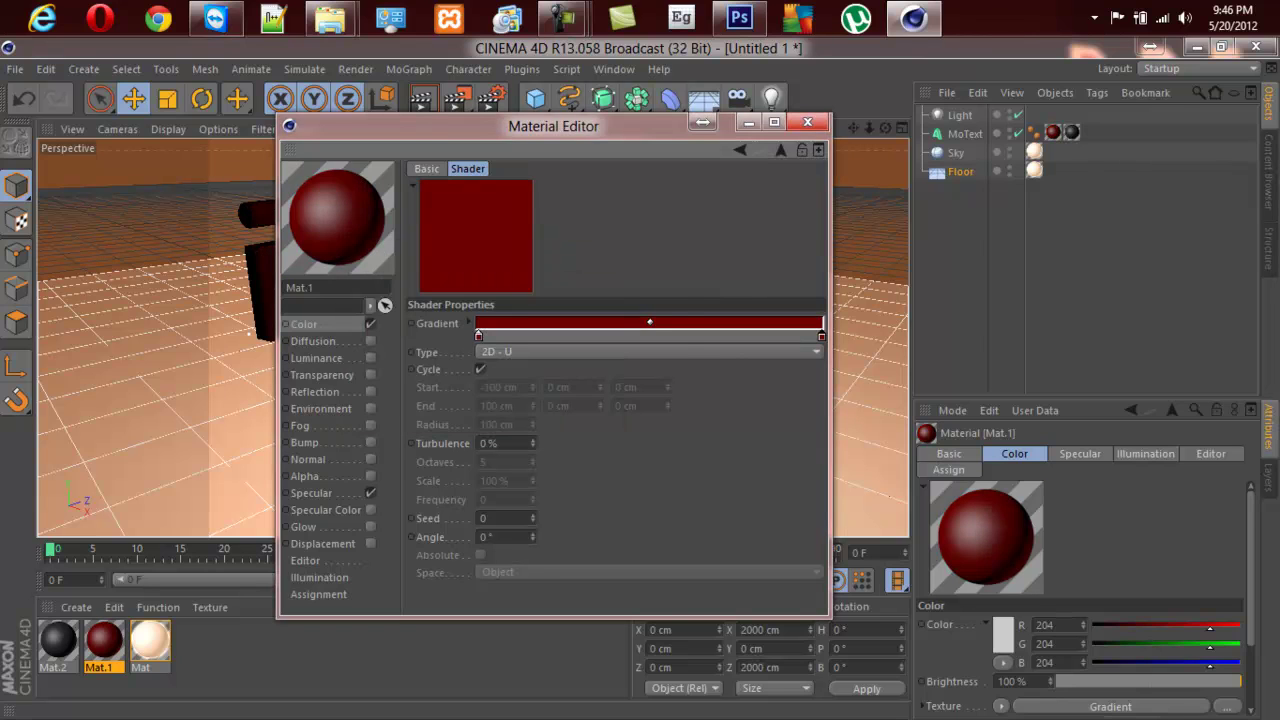
double_click(821, 336)
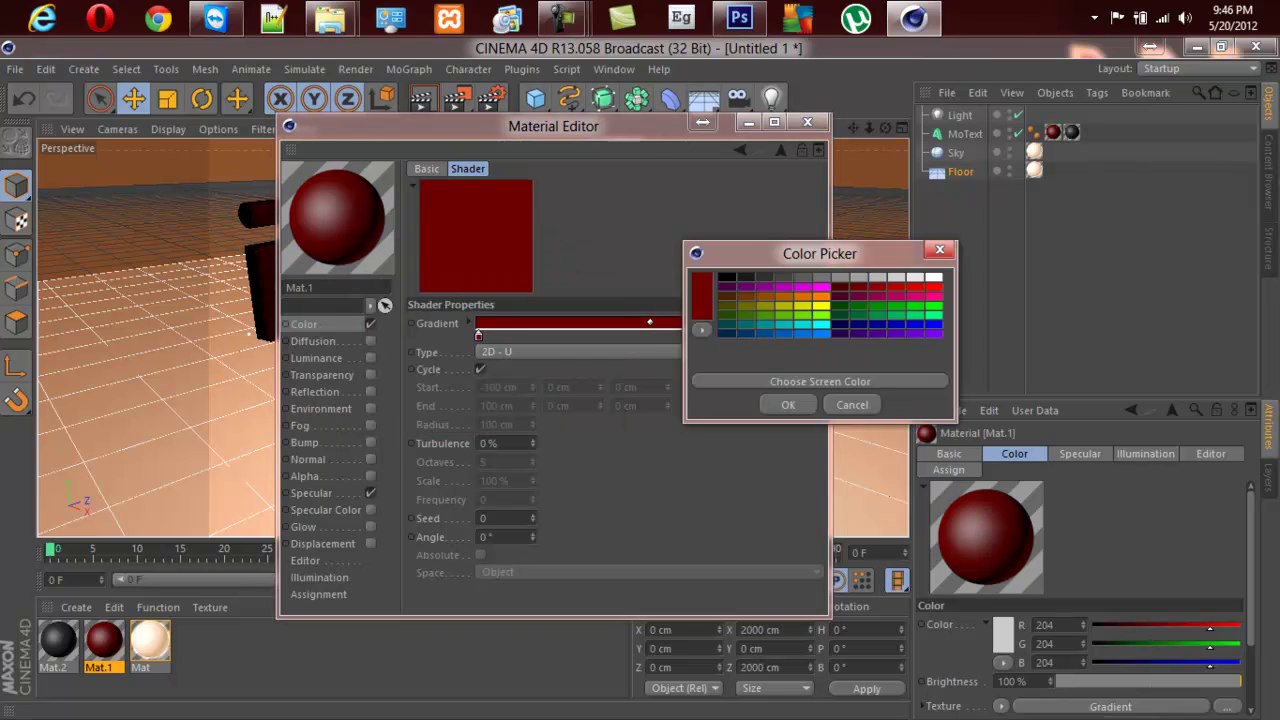
left_click(933, 287)
left_click(788, 405)
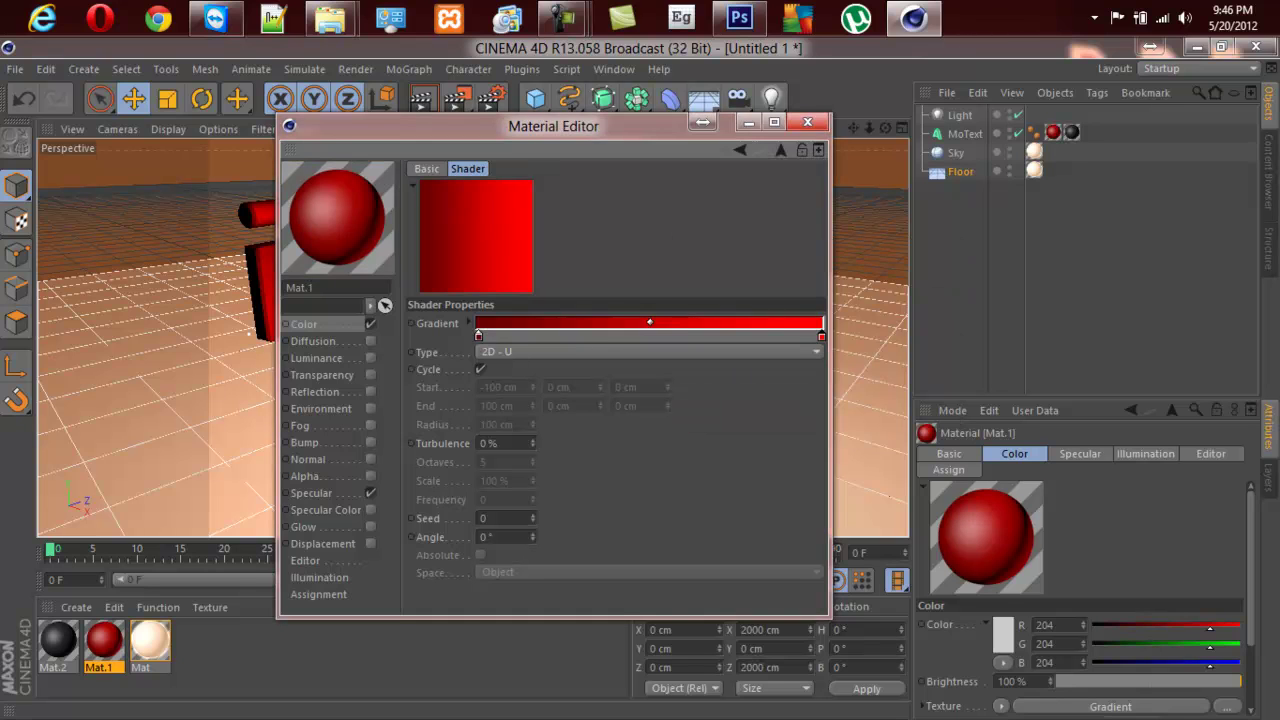
left_click(807, 121)
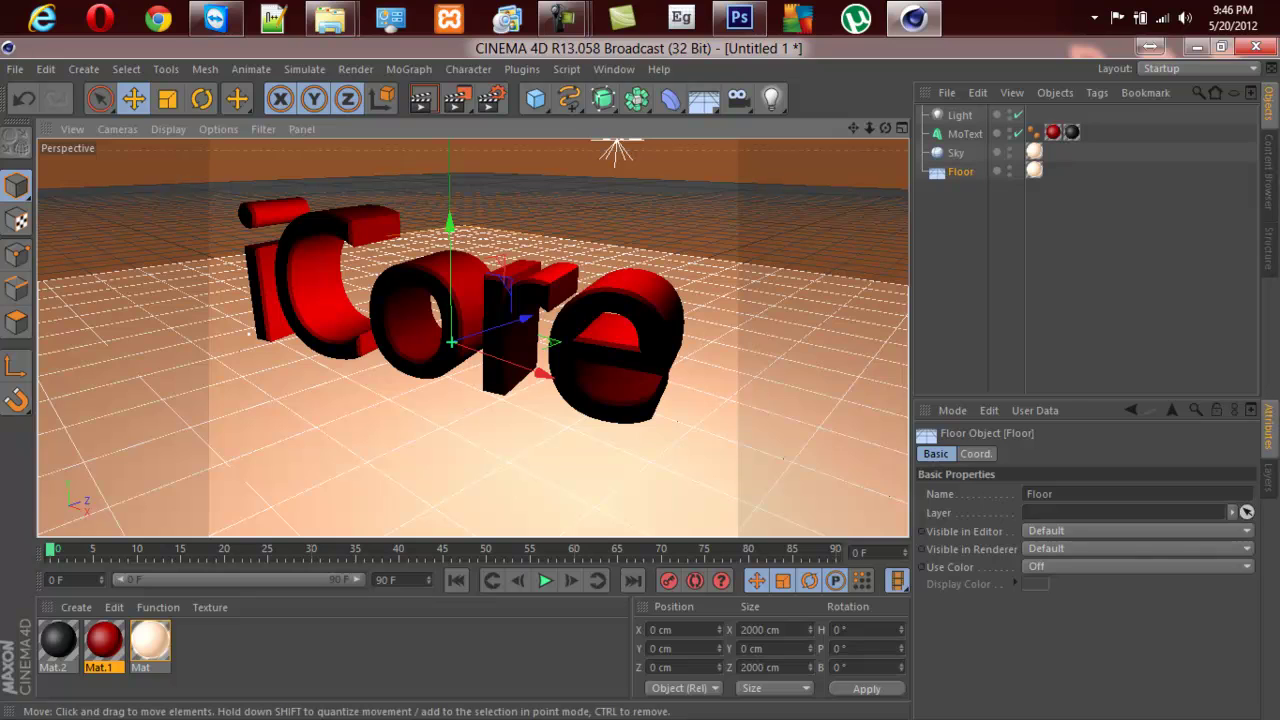
left_click(1070, 275)
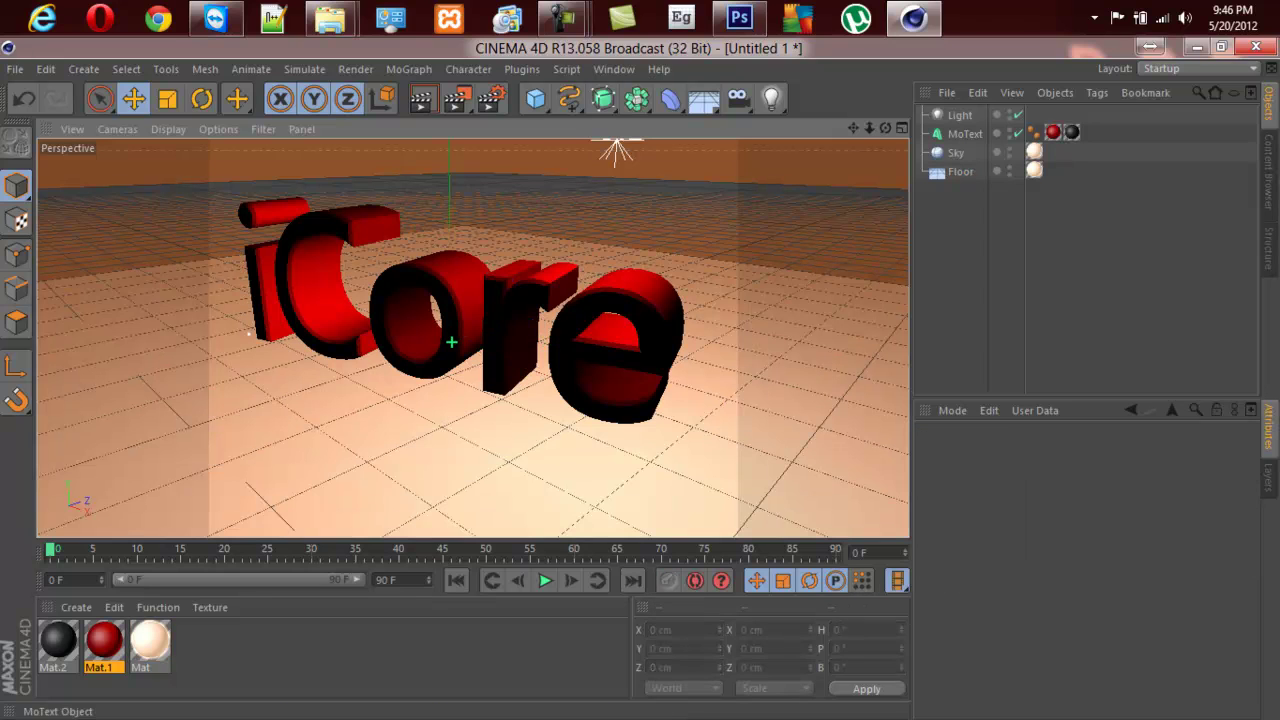
Move the light in front of the iCore text to about X 624 cm, Y 324 cm, Z -601 cm.
left_click(960, 115)
left_click_drag(738, 142, 581, 142)
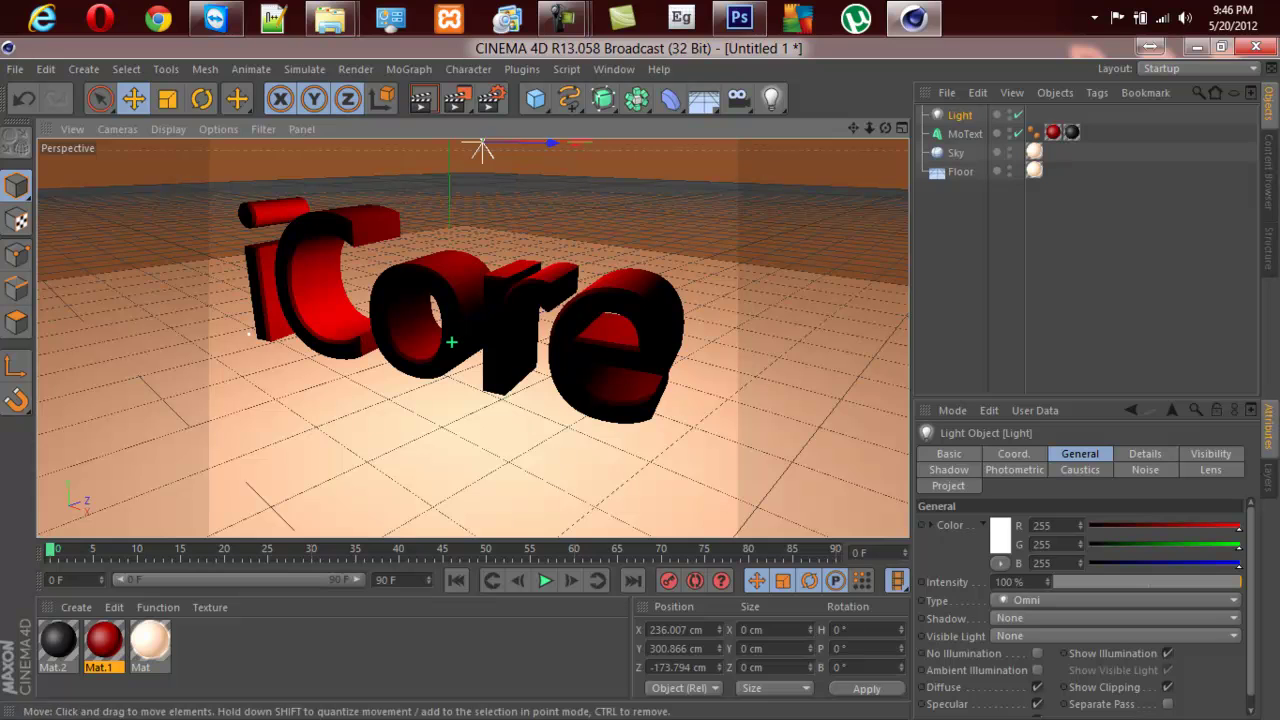
mouse_move(869, 128)
left_mouse_down()
mouse_move(890, 128)
mouse_move(862, 128)
left_mouse_up()
left_click_drag(550, 184, 387, 197)
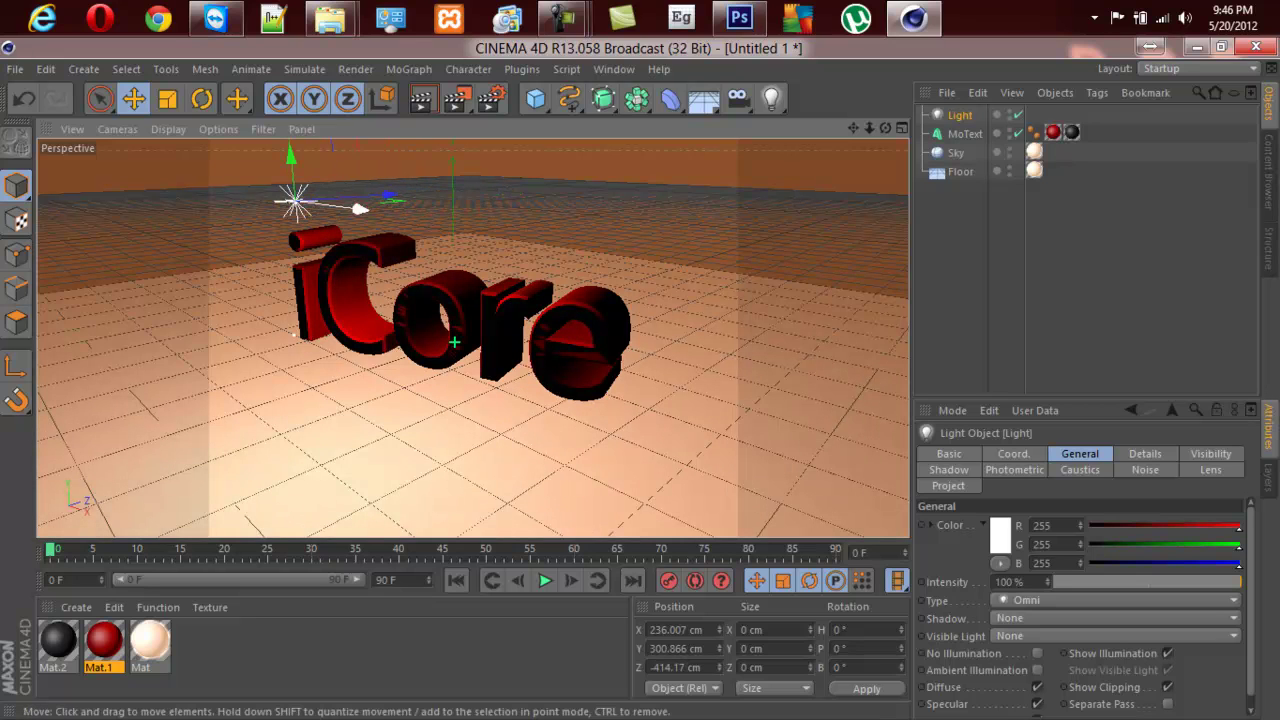
left_click_drag(292, 190, 291, 209)
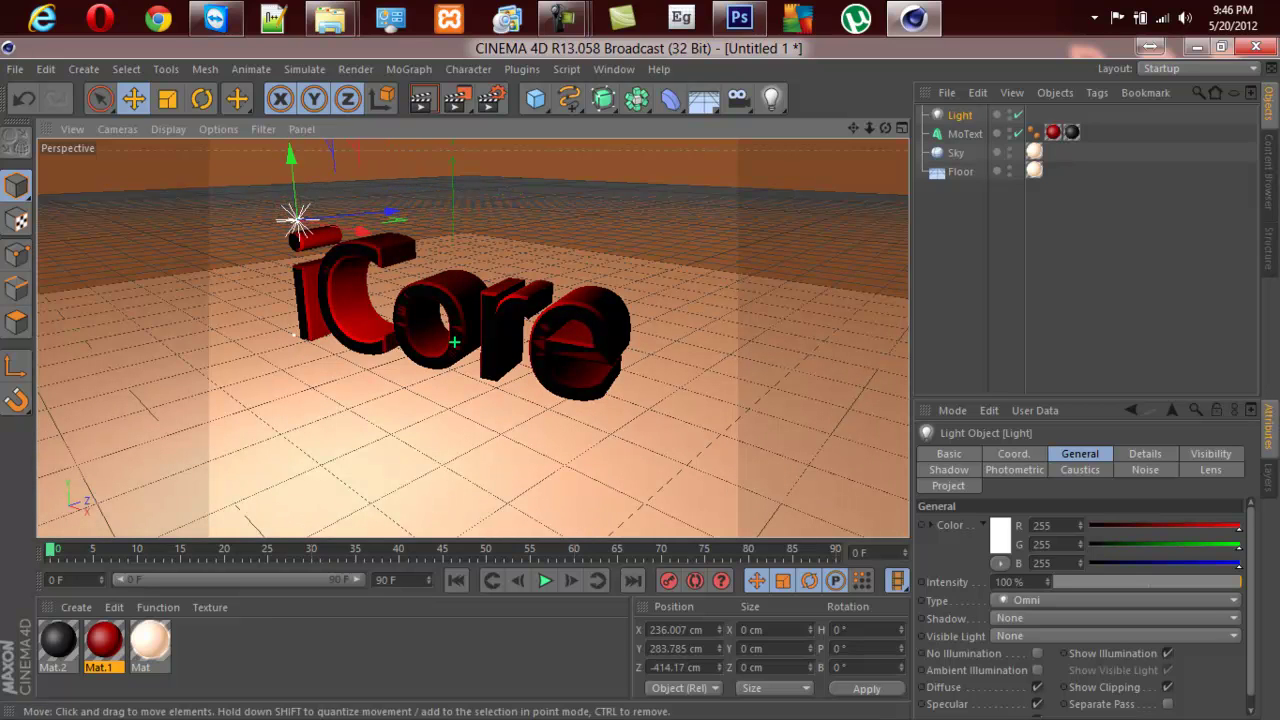
left_click_drag(390, 211, 369, 214)
left_click_drag(306, 237, 530, 284)
left_click_drag(437, 205, 437, 154)
left_click_drag(522, 198, 445, 271)
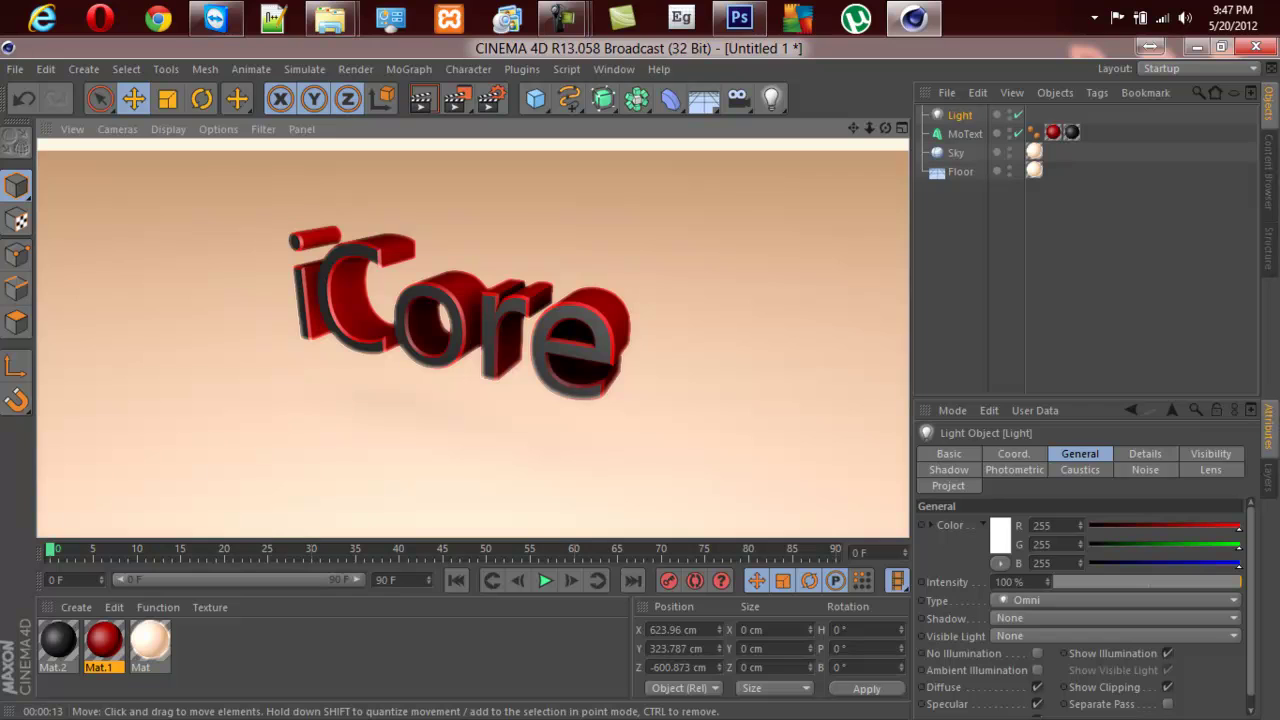
left_click(454, 342)
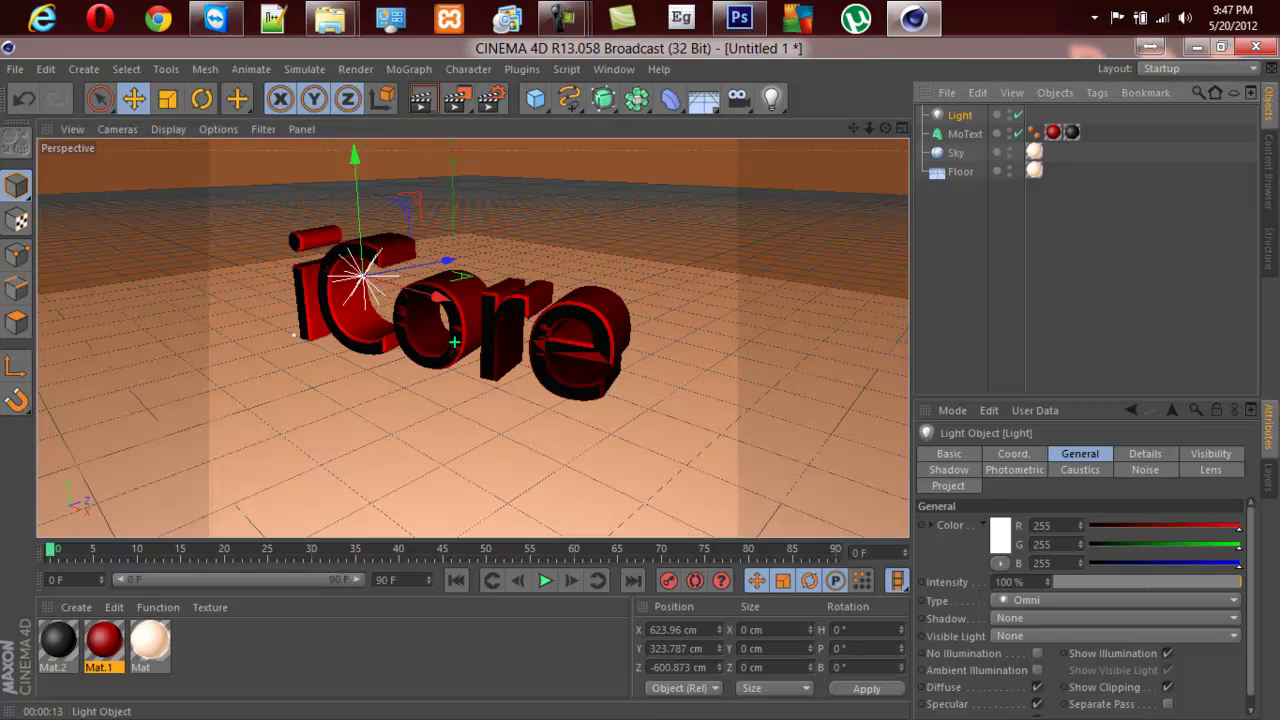
Set the light's shadow type to Shadow Maps (Soft) and render a preview of the view.
left_click(948, 469)
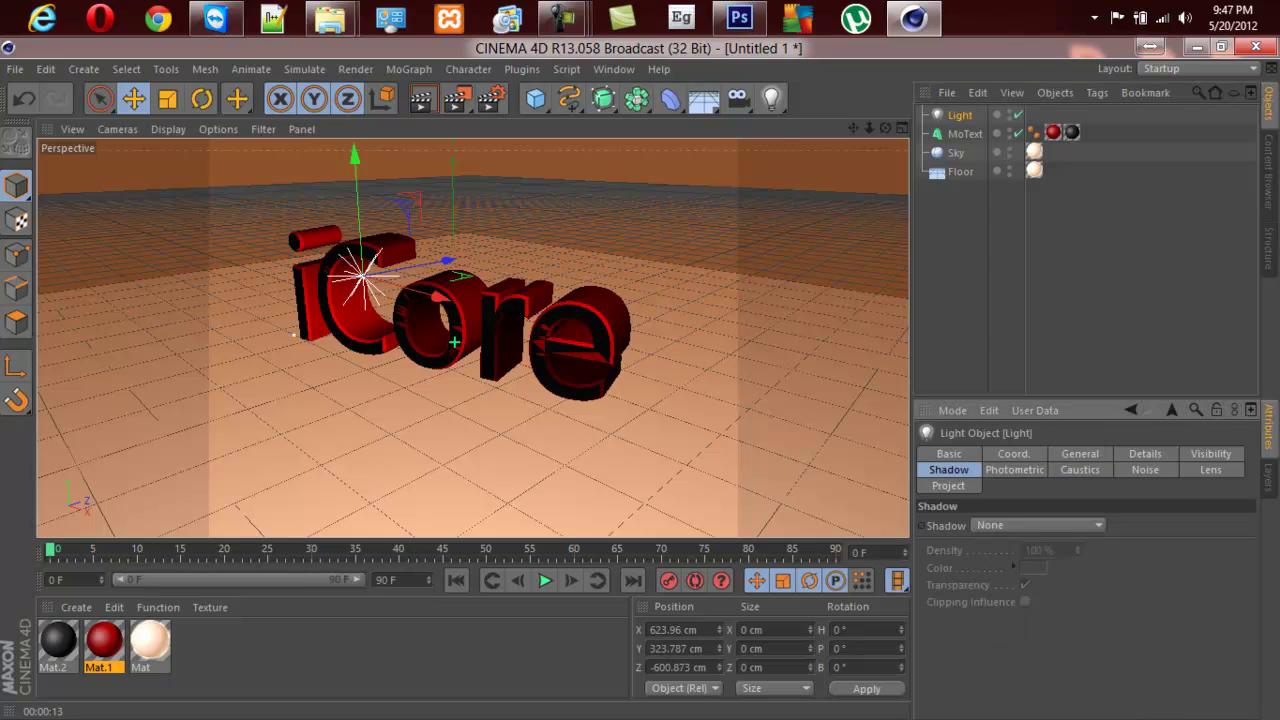
left_click(1040, 525)
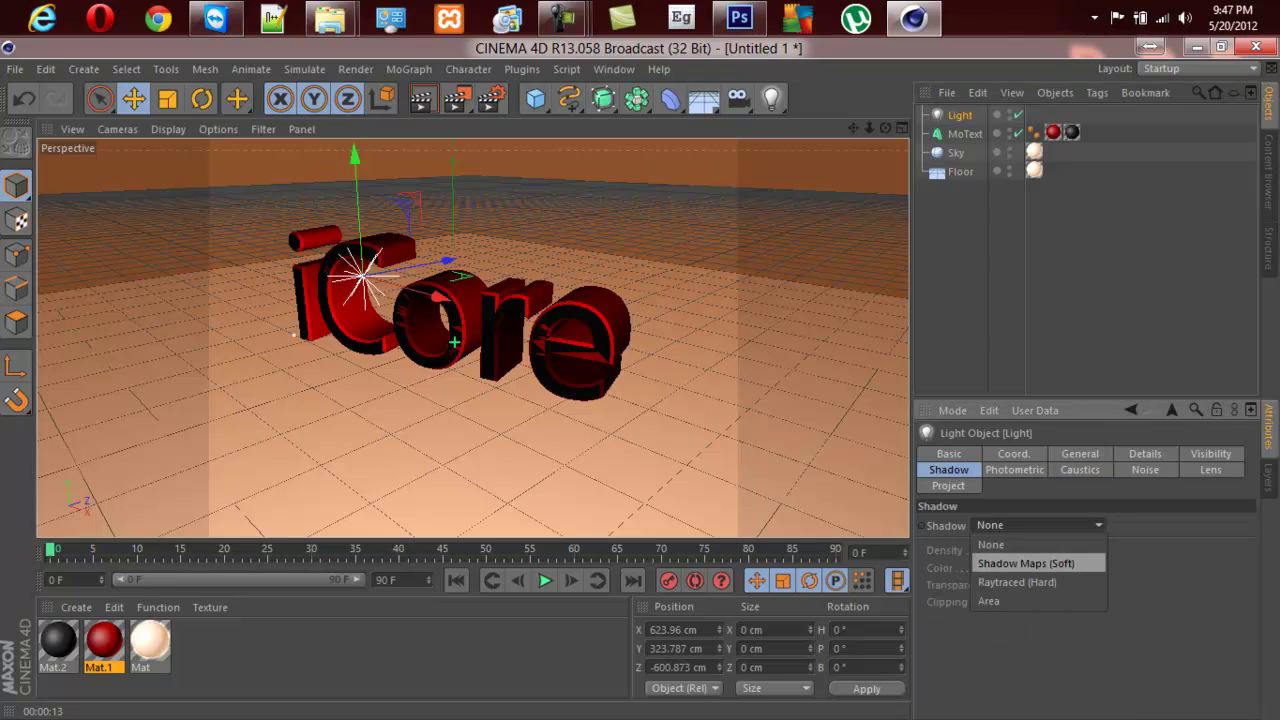
left_click(1026, 563)
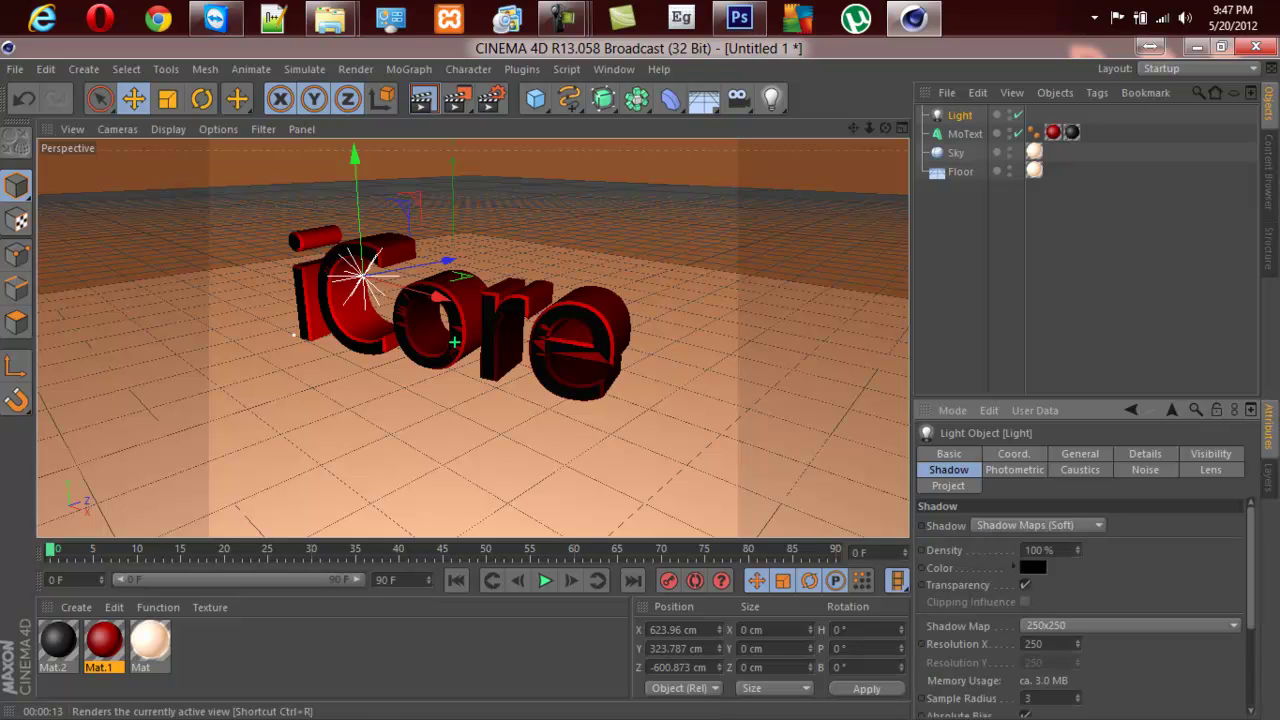
left_click(421, 98)
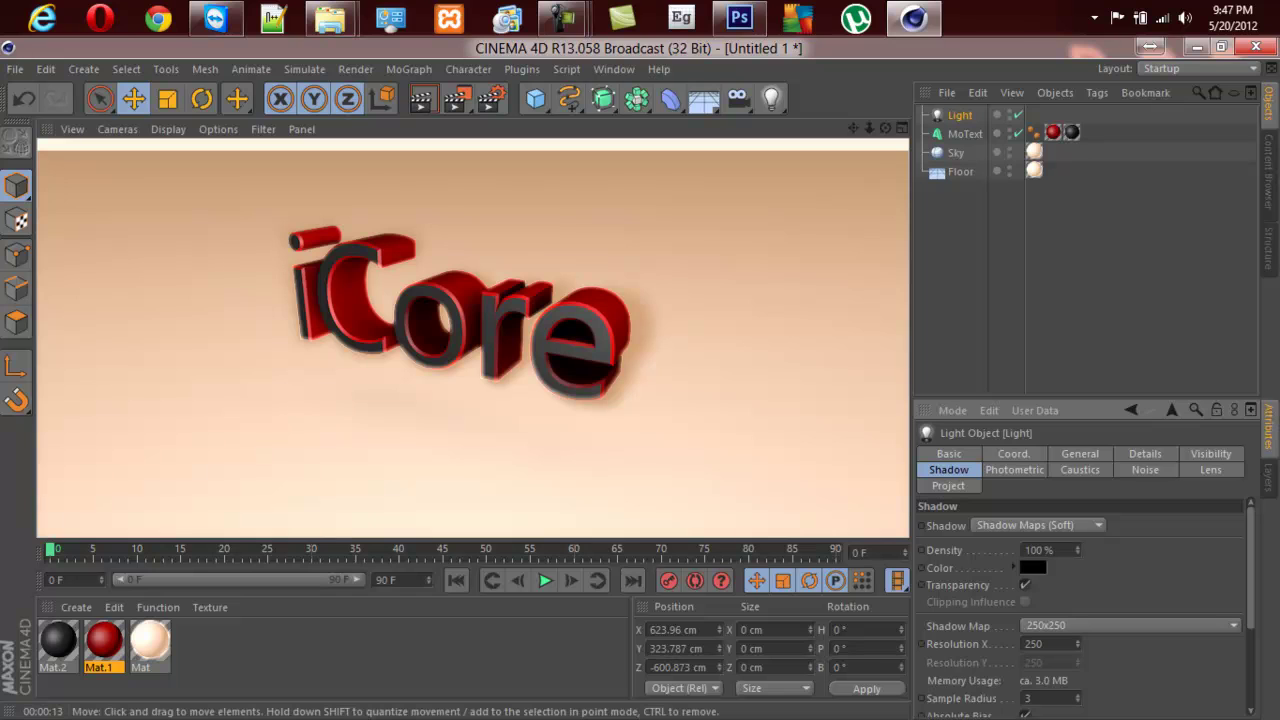
left_click(465, 312)
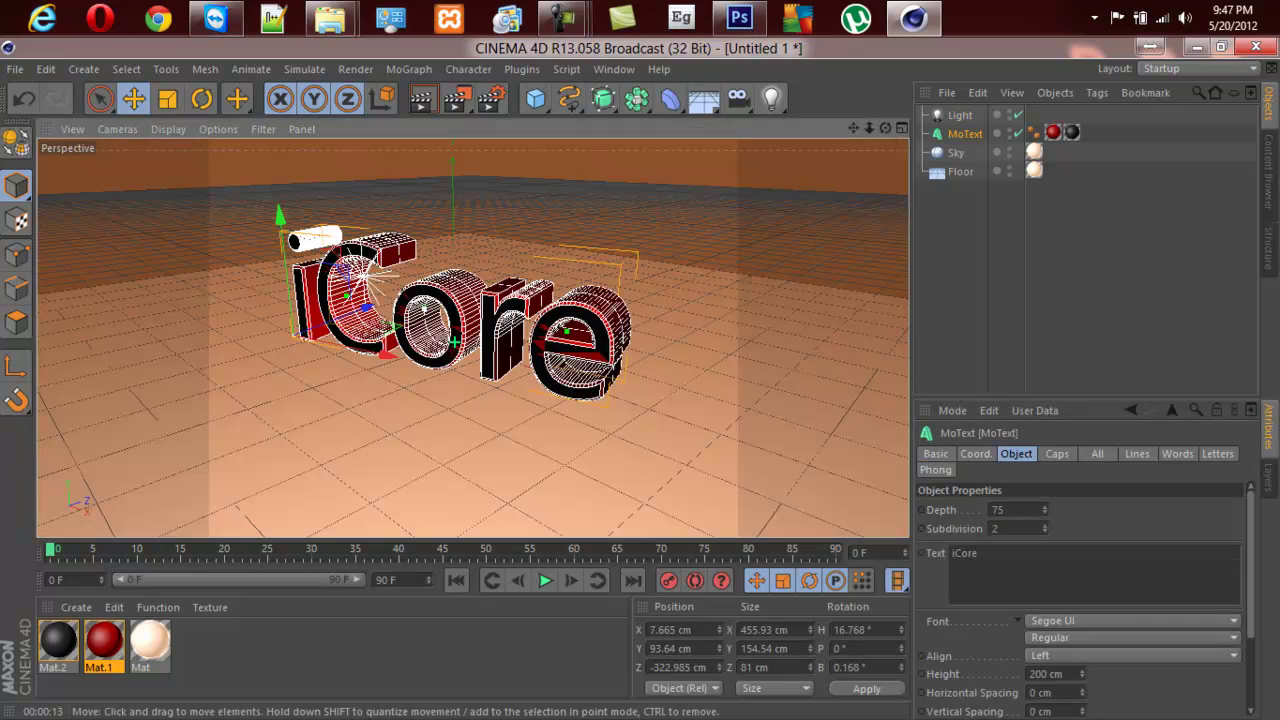
Move the light above the iCore text to about X 630 cm, Y 338 cm, Z -579 cm and render a preview.
left_click_drag(300, 345, 303, 347)
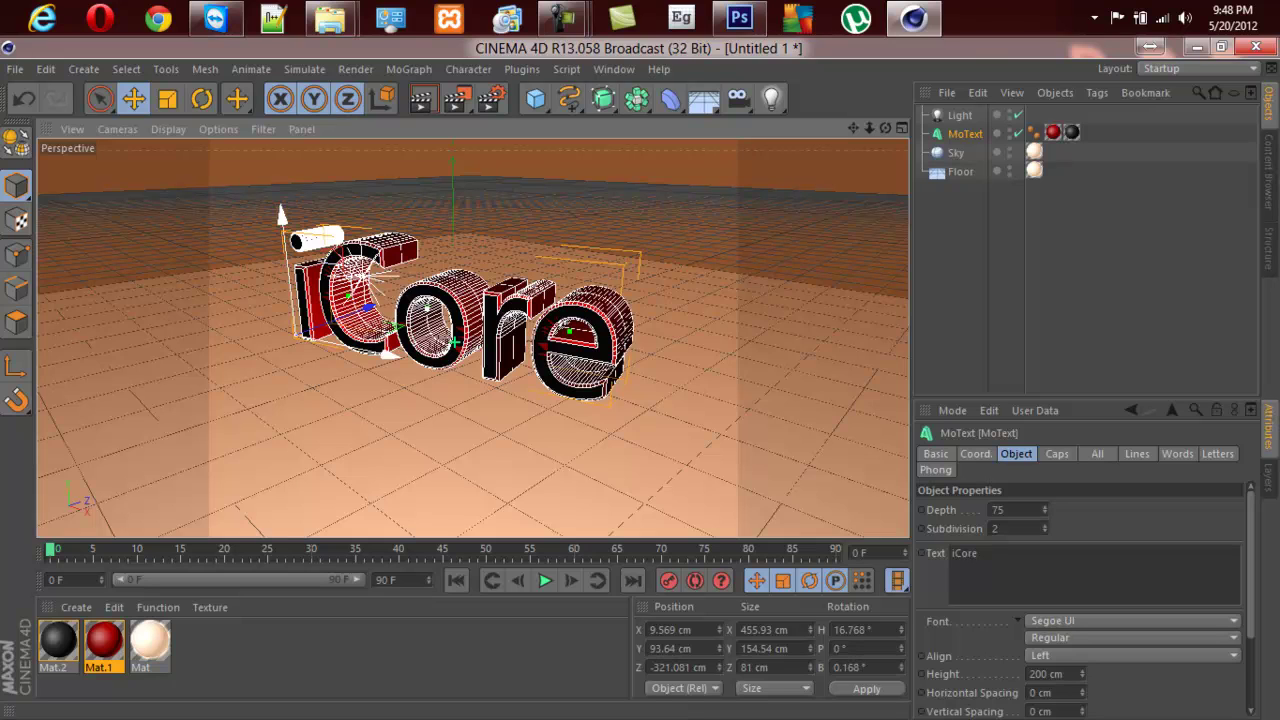
left_click(960, 115)
left_click_drag(357, 230, 357, 145)
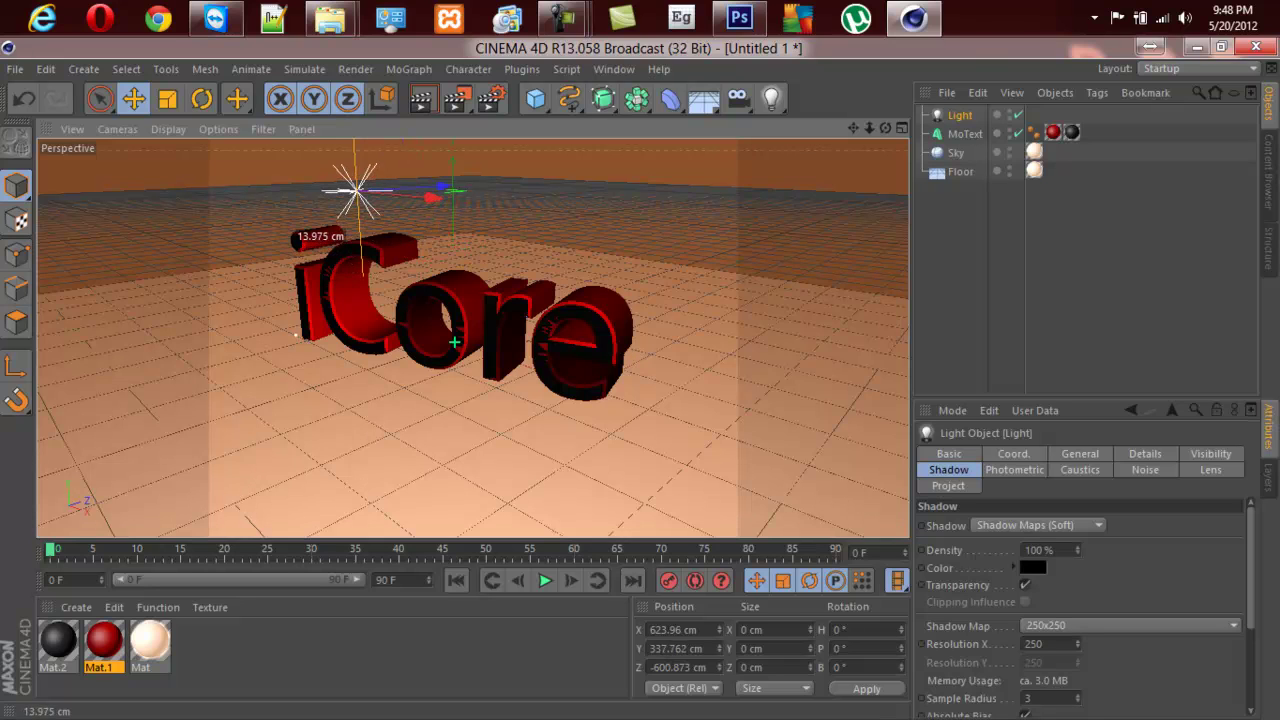
left_click_drag(440, 188, 514, 185)
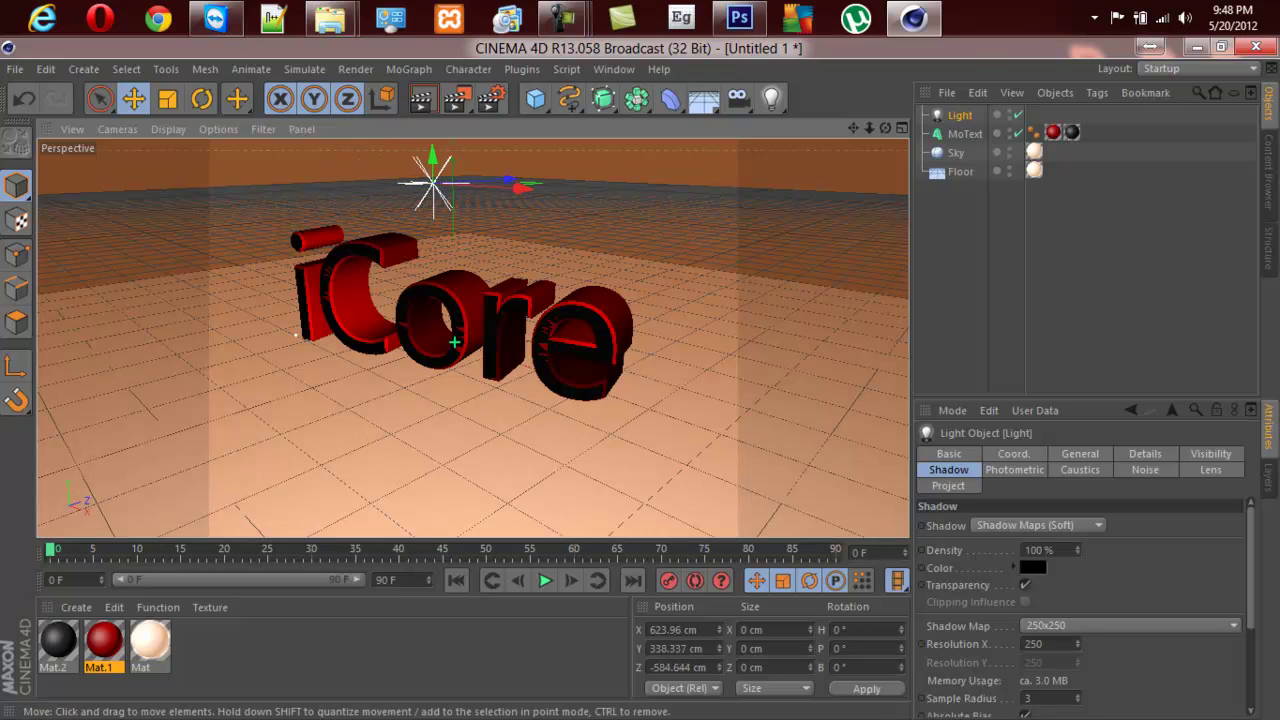
left_click_drag(432, 183, 480, 185)
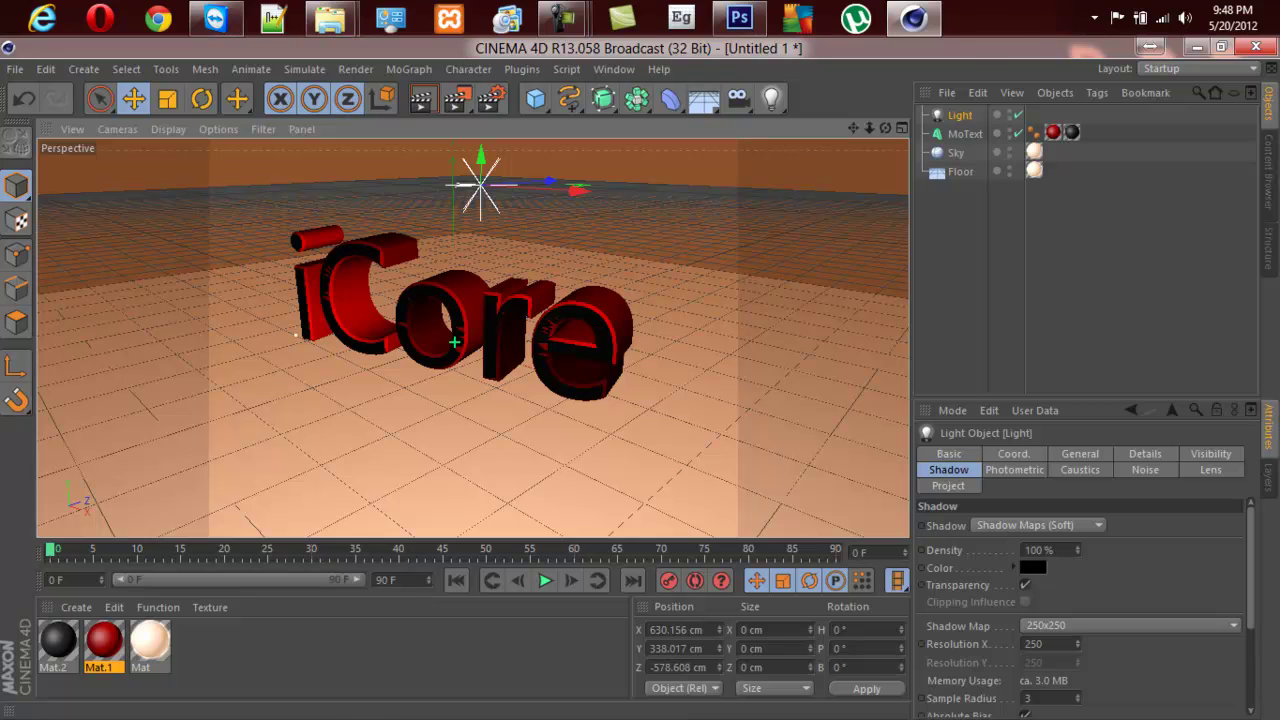
left_click(421, 98)
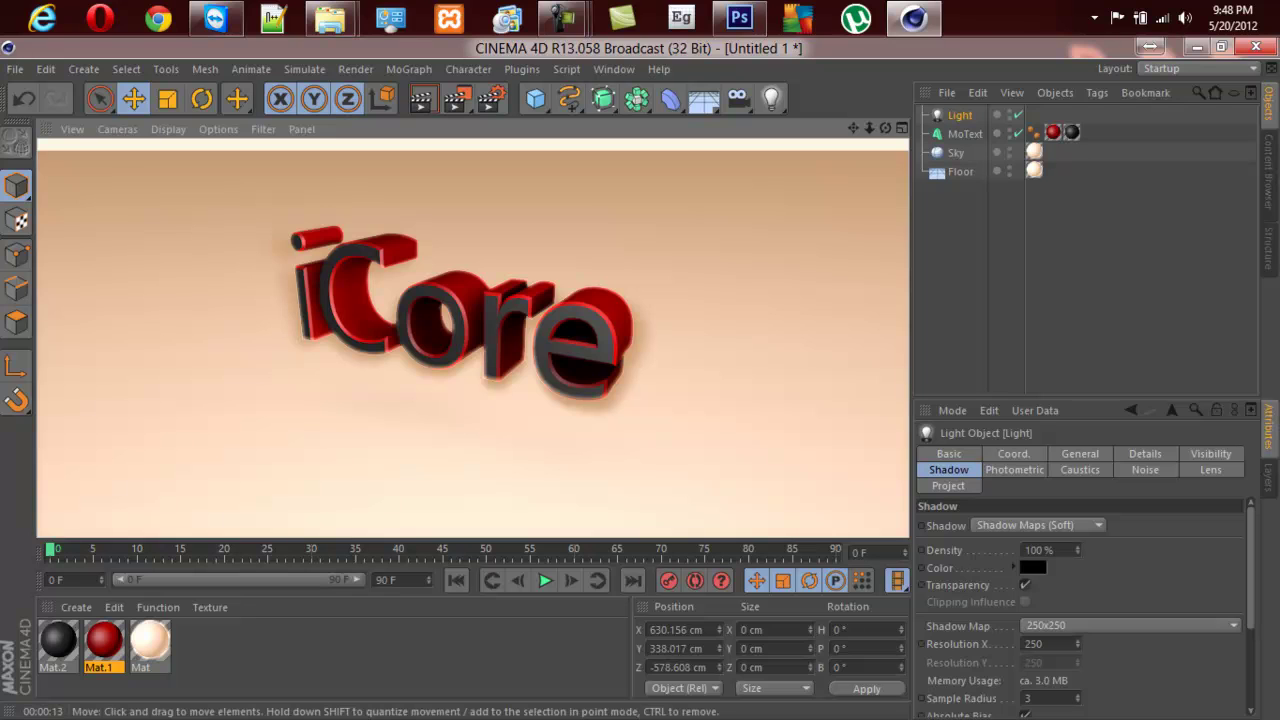
left_click(454, 342)
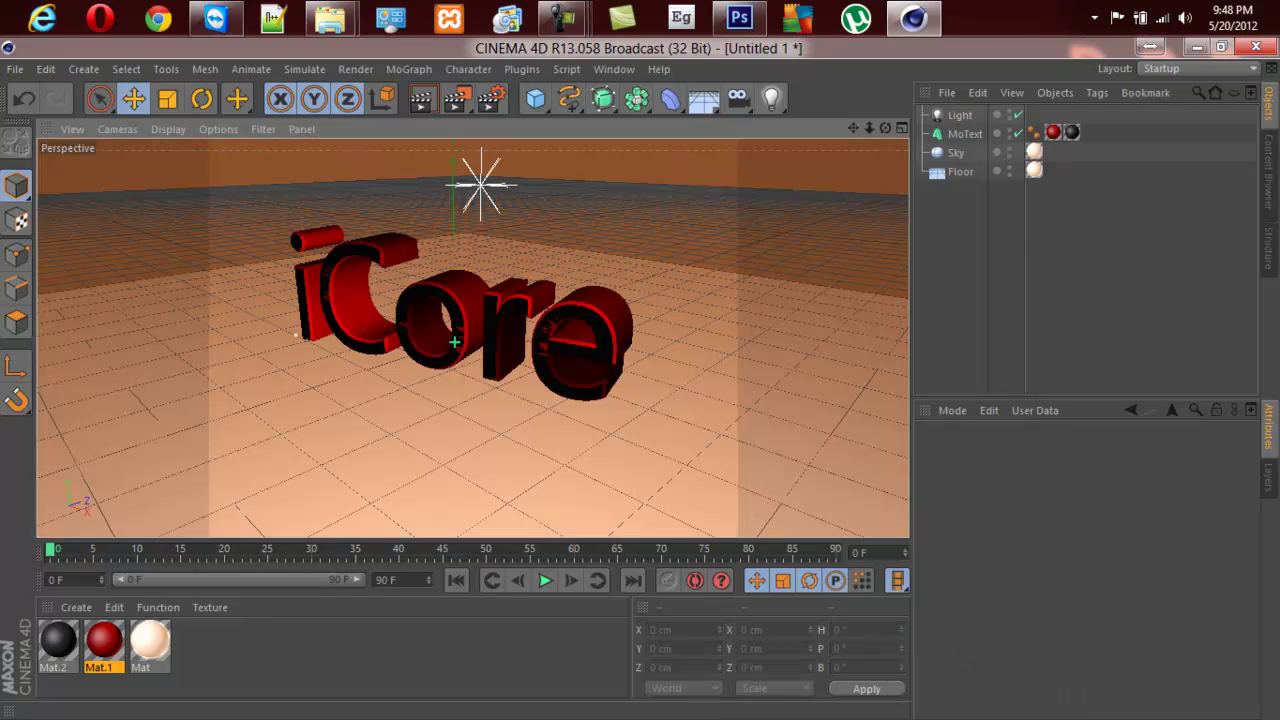
Add a plane beneath the iCore text, scaled uniformly to about 1045 cm square and raised to about Y 1.6 cm.
left_click(703, 98)
left_click(535, 98)
left_click(708, 159)
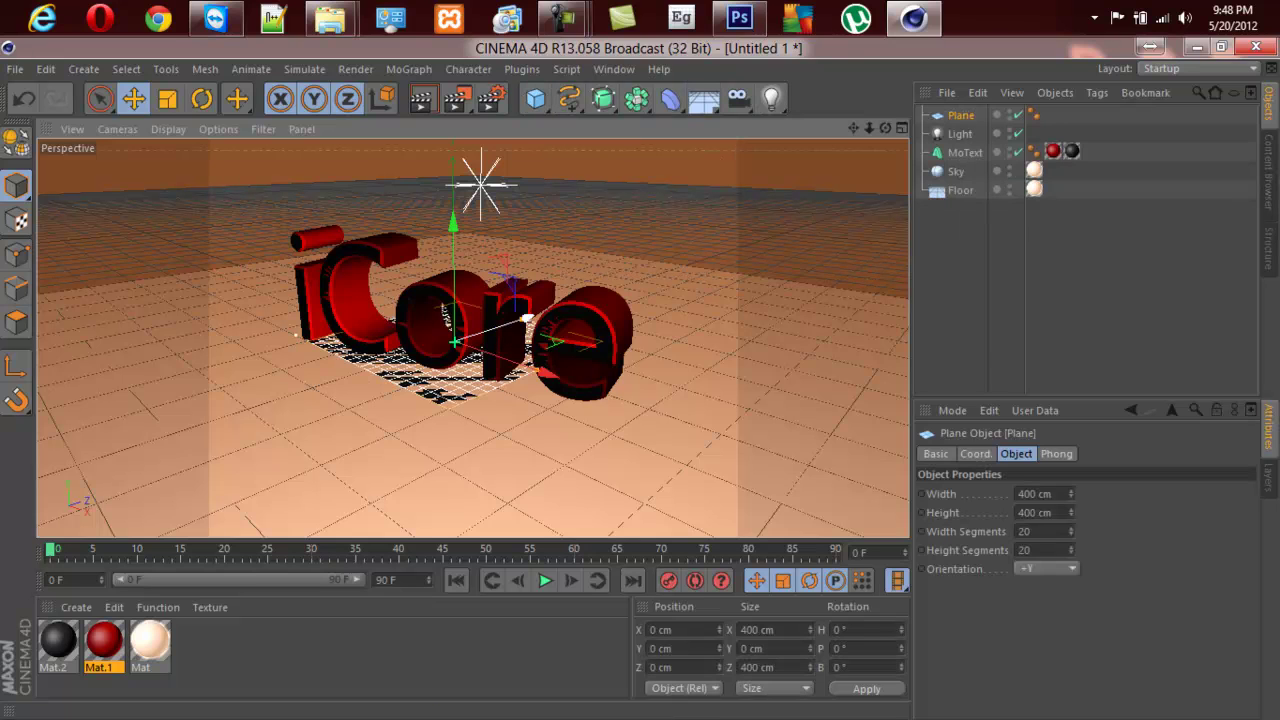
key("t")
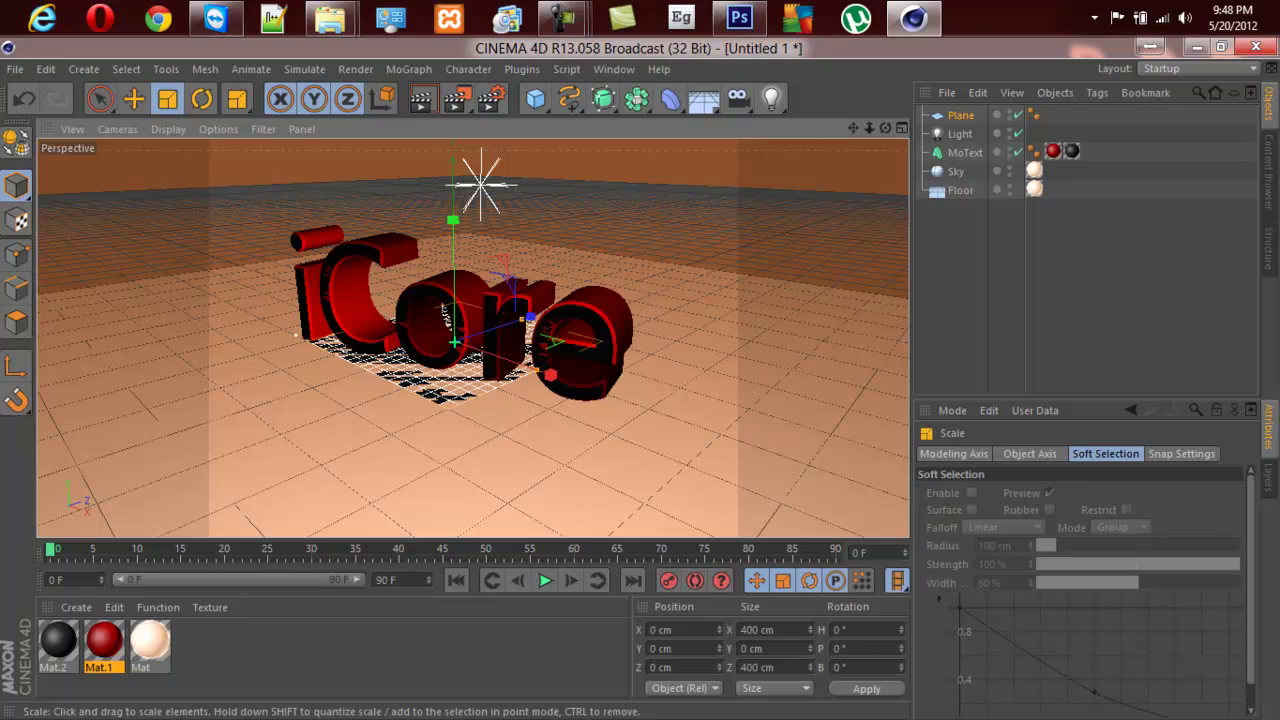
mouse_move(455, 320)
left_mouse_down()
mouse_move(485, 321)
mouse_move(447, 321)
mouse_move(457, 334)
left_mouse_up()
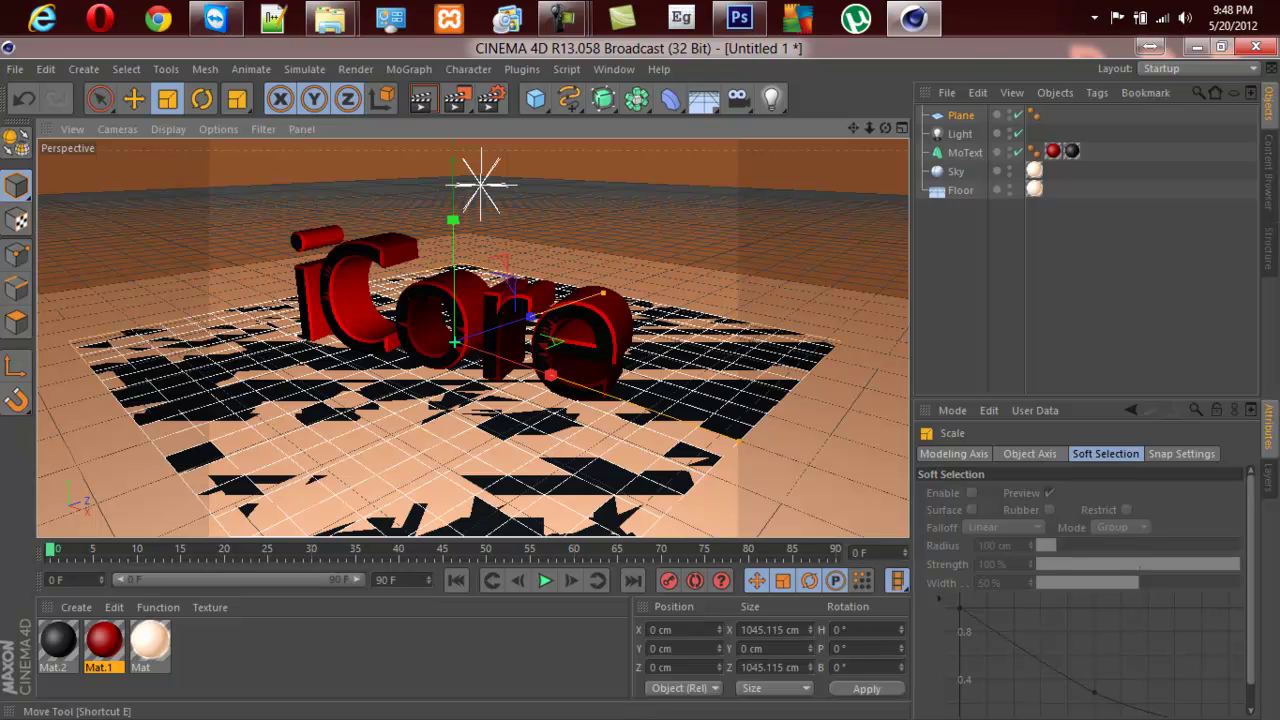
key("e")
left_click_drag(453, 226, 453, 225)
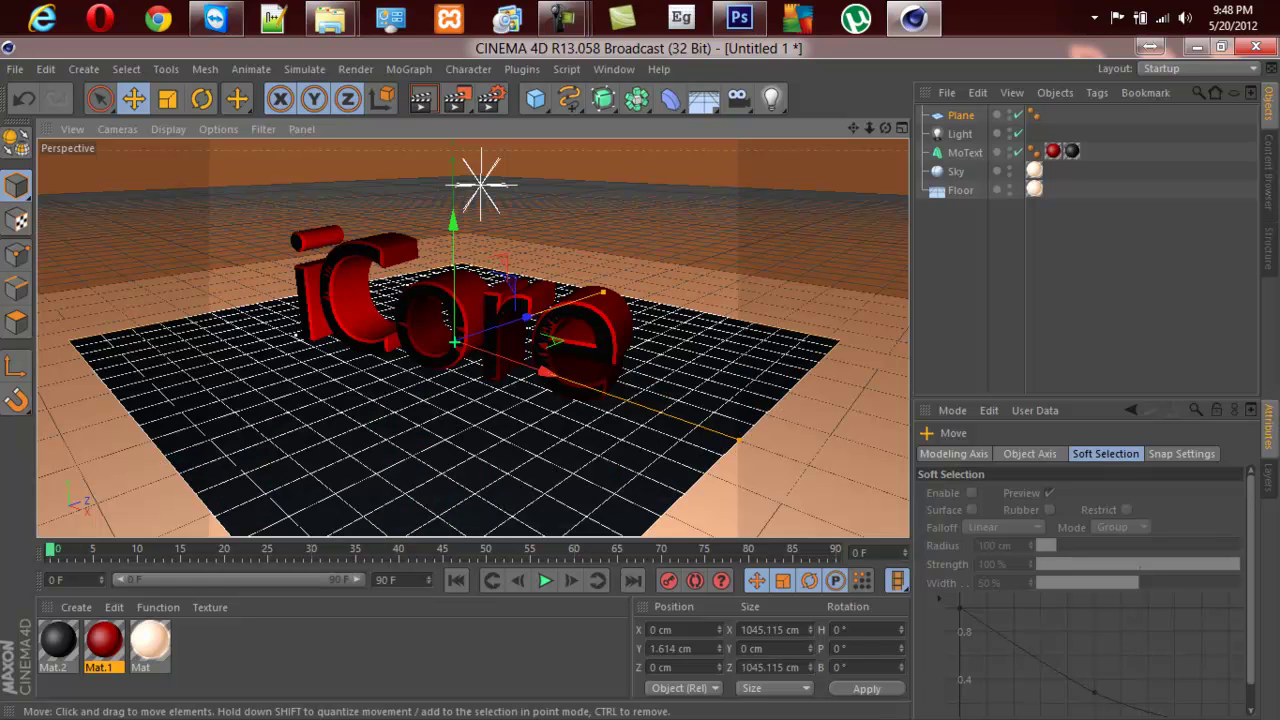
Raise the iCore text above the plane to about Y 146 cm and render a preview of the view.
left_click(455, 342)
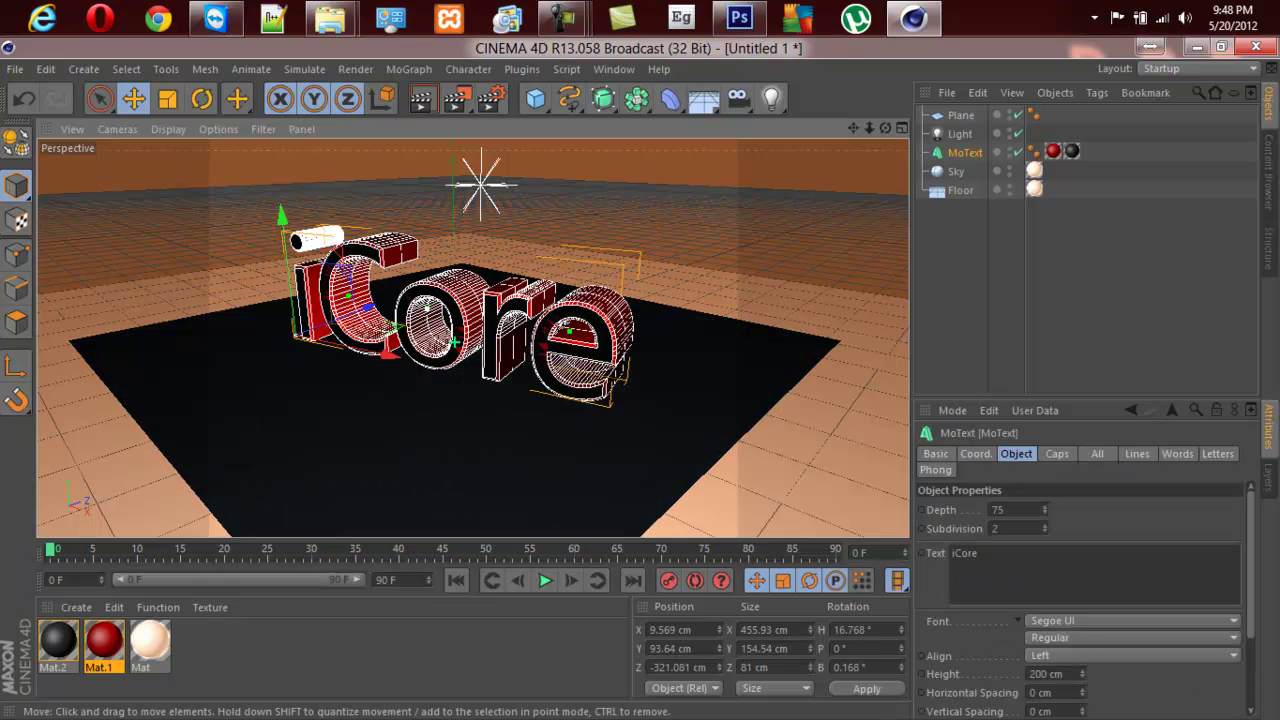
left_click_drag(282, 216, 278, 177)
left_click(421, 98)
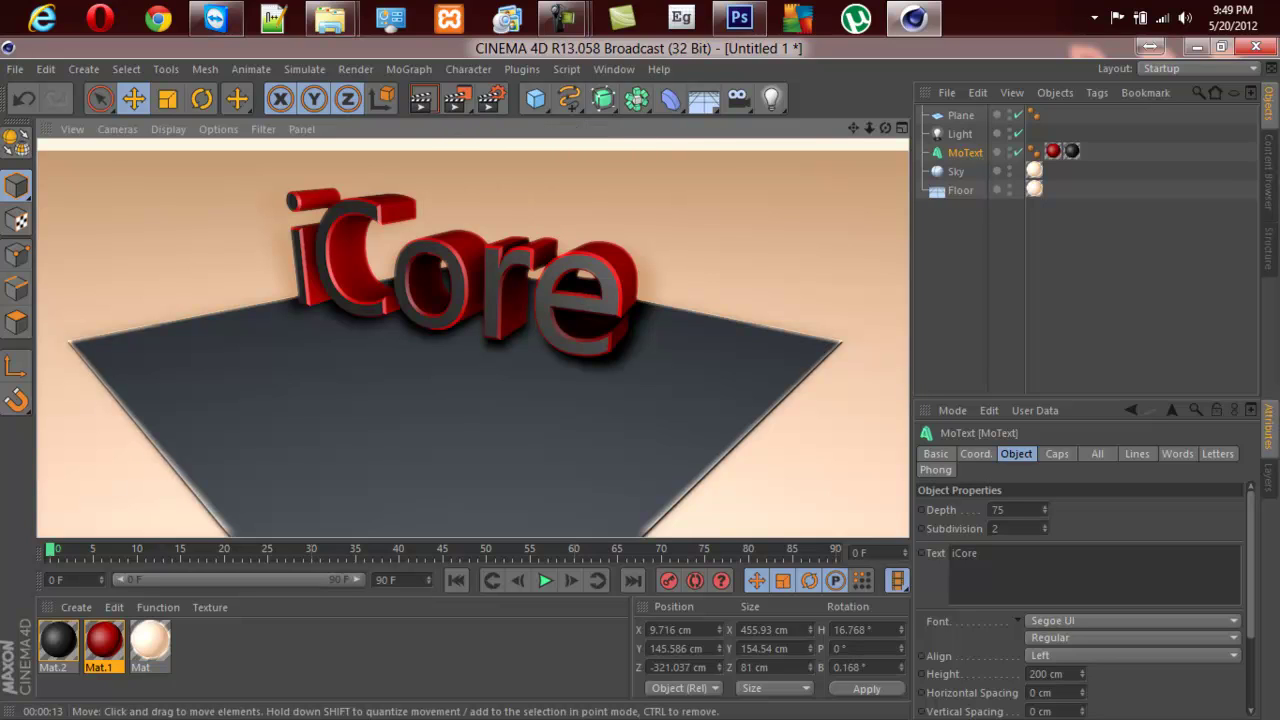
Shift the plane horizontally to about X -118 cm, Z 126 cm and render a preview.
left_click(540, 378)
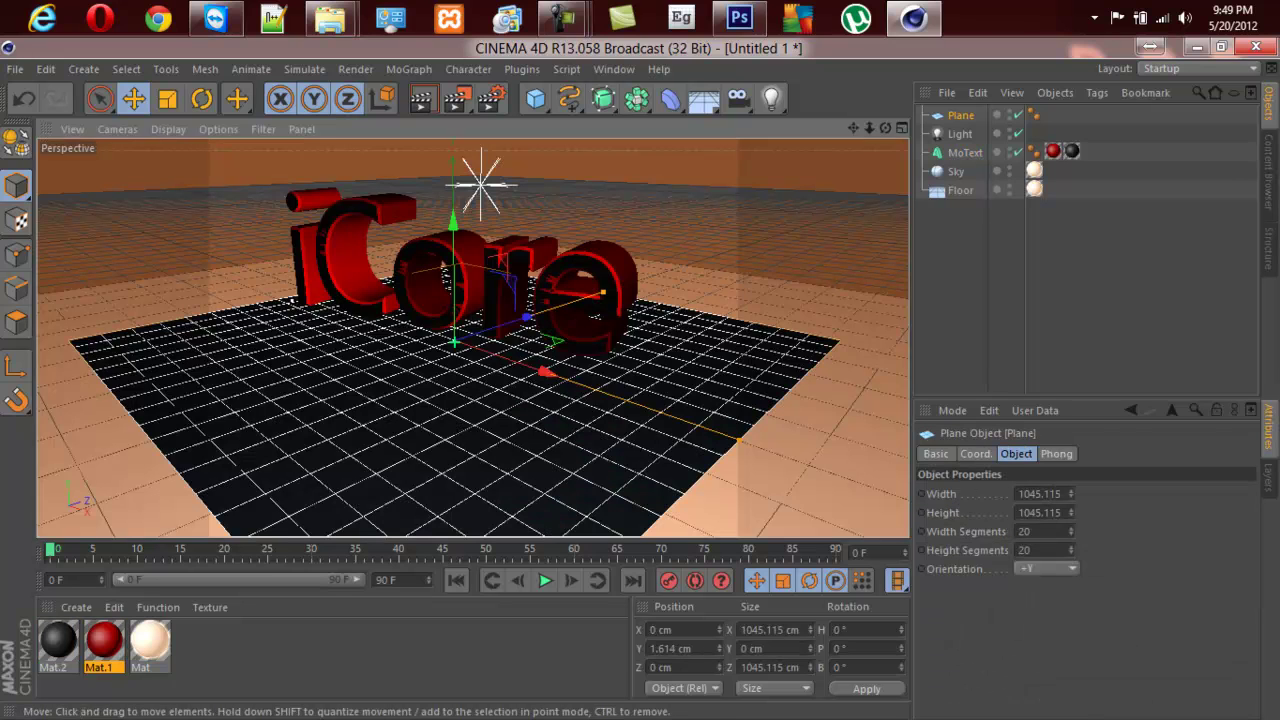
left_click_drag(527, 318, 552, 341)
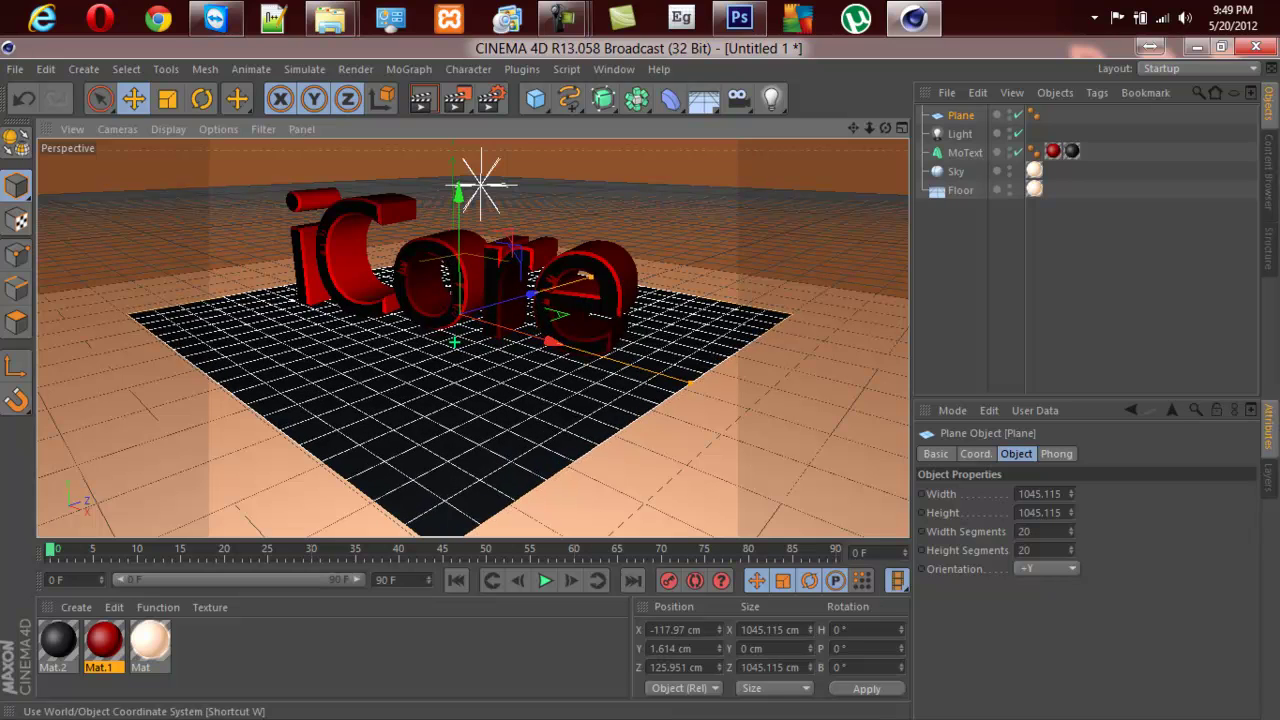
left_click(421, 98)
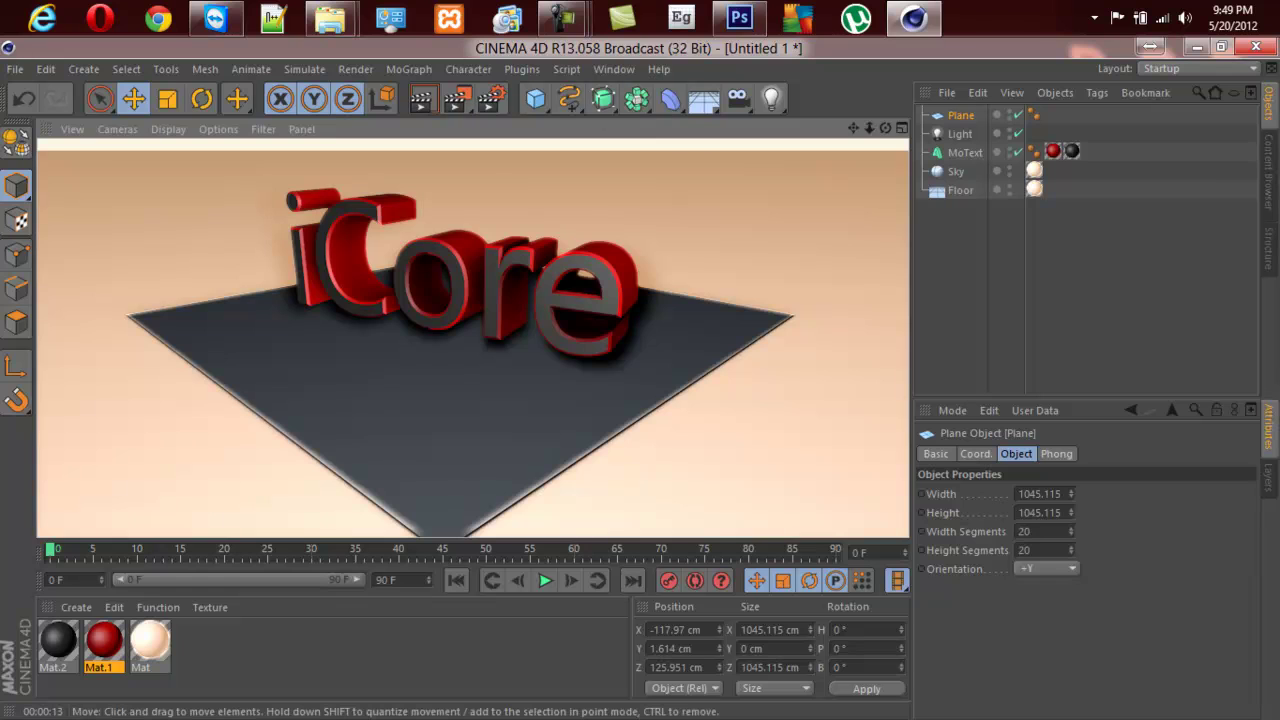
Rotate the iCore text to a heading of about 29.3° and render a preview.
left_click(964, 153)
key("r")
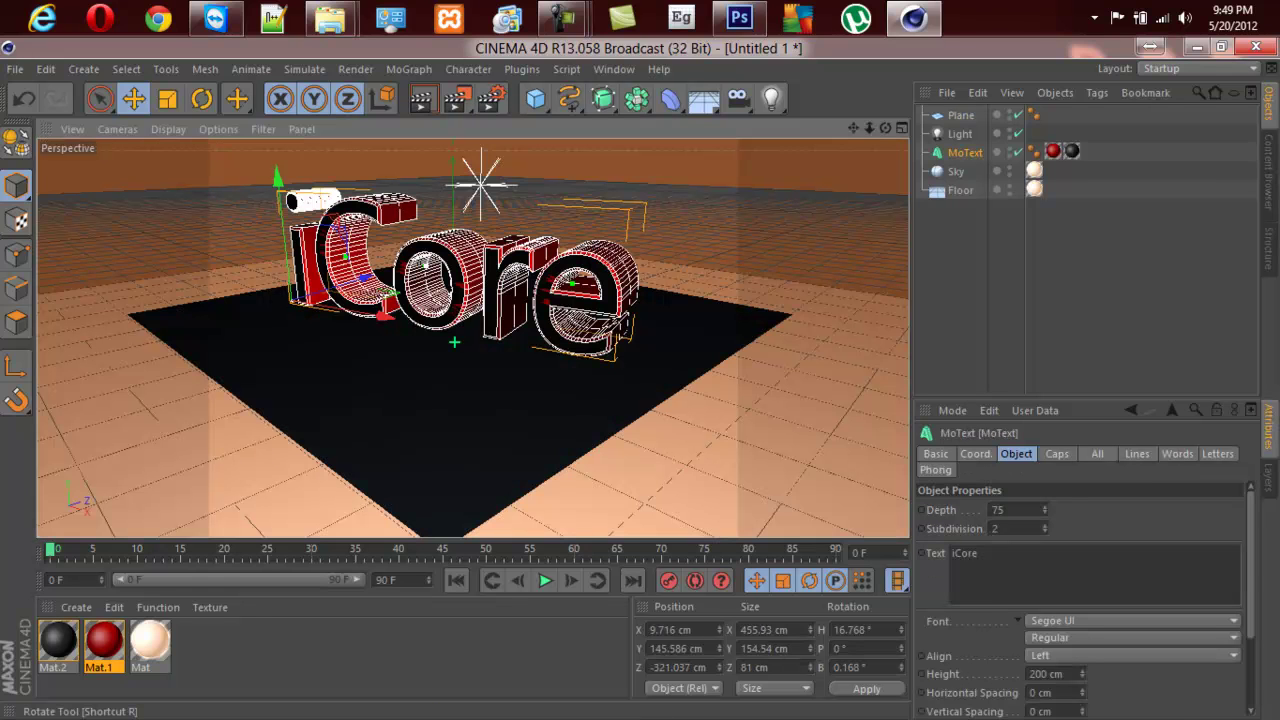
left_click_drag(290, 318, 330, 292)
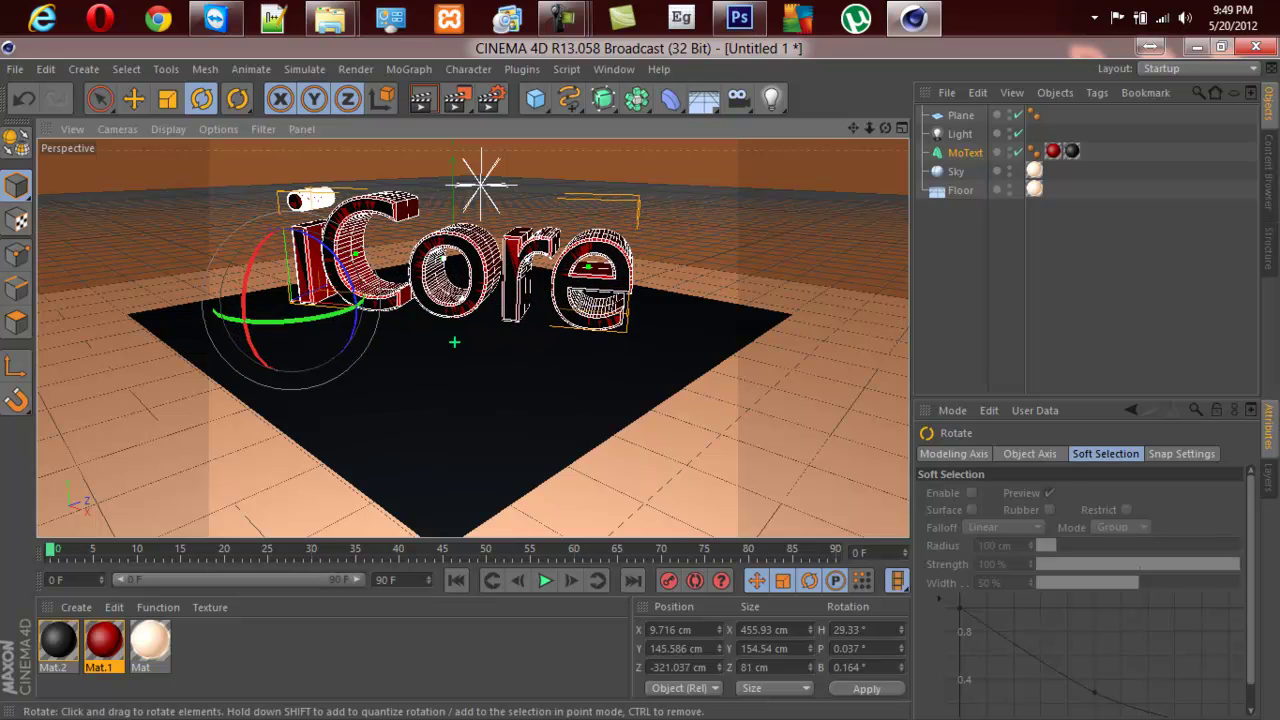
left_click(291, 299)
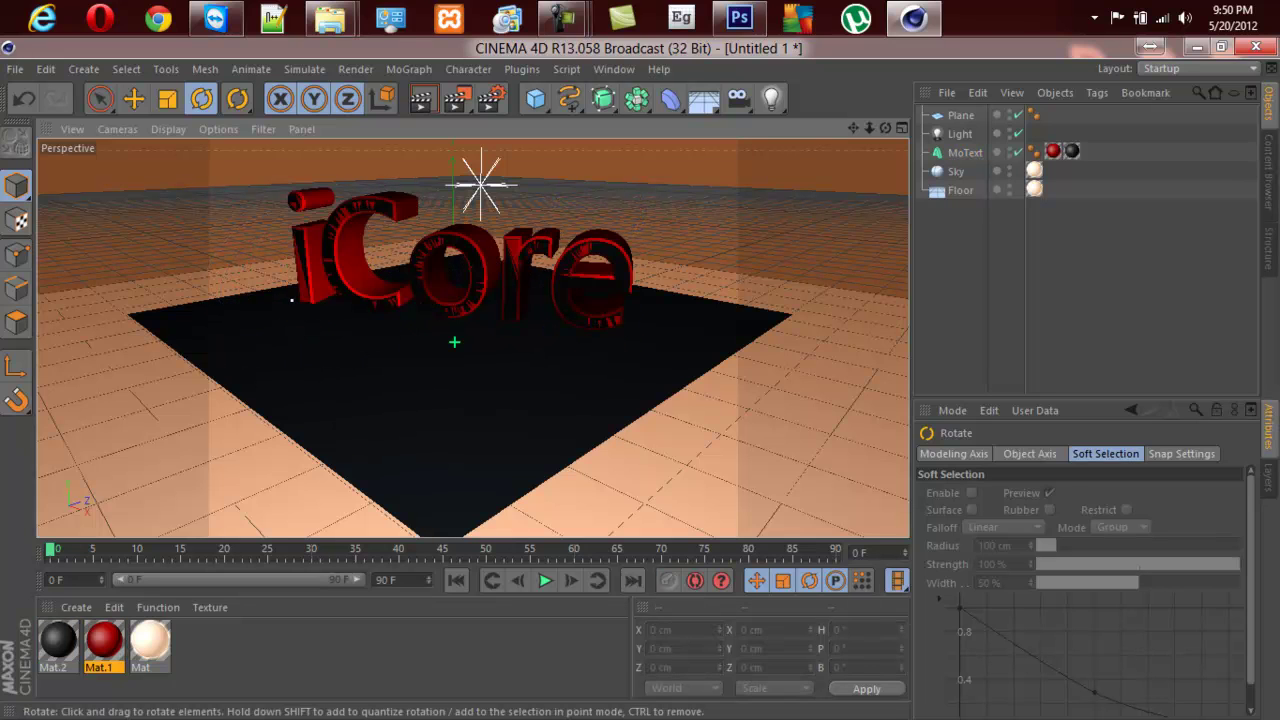
left_click(421, 98)
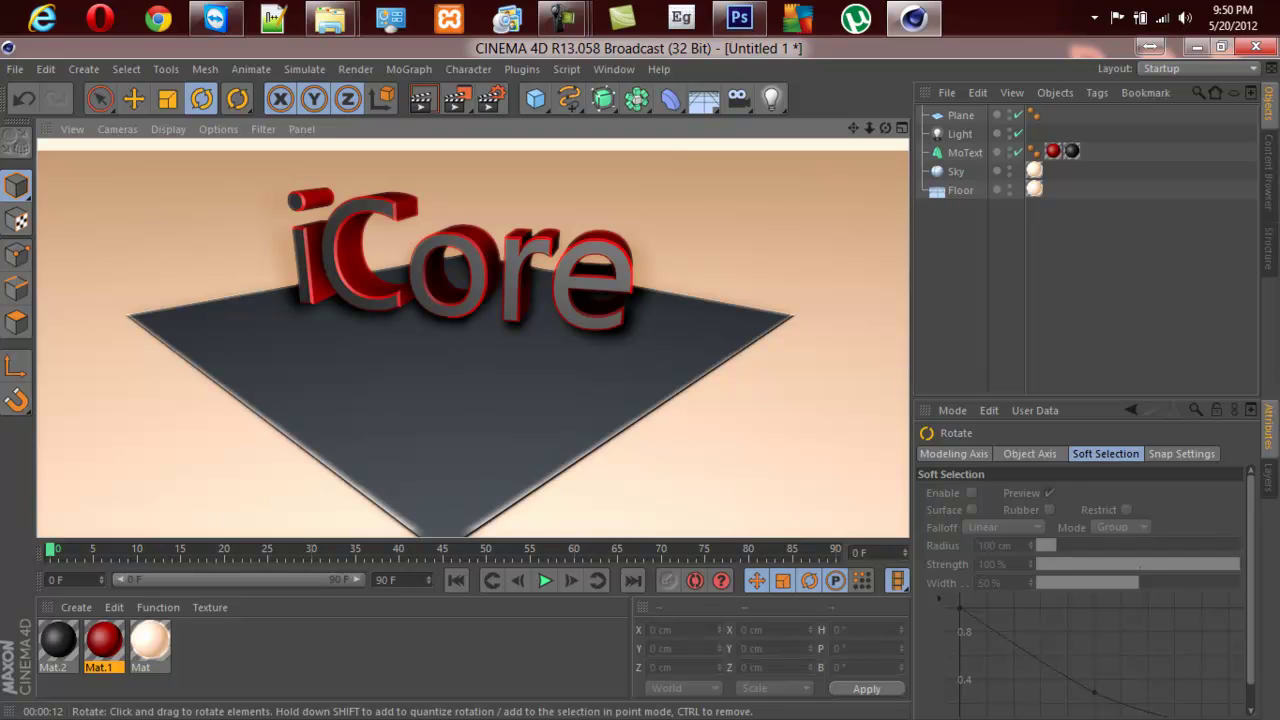
Set the light's shadow density to 20 % and render a preview.
left_click(965, 153)
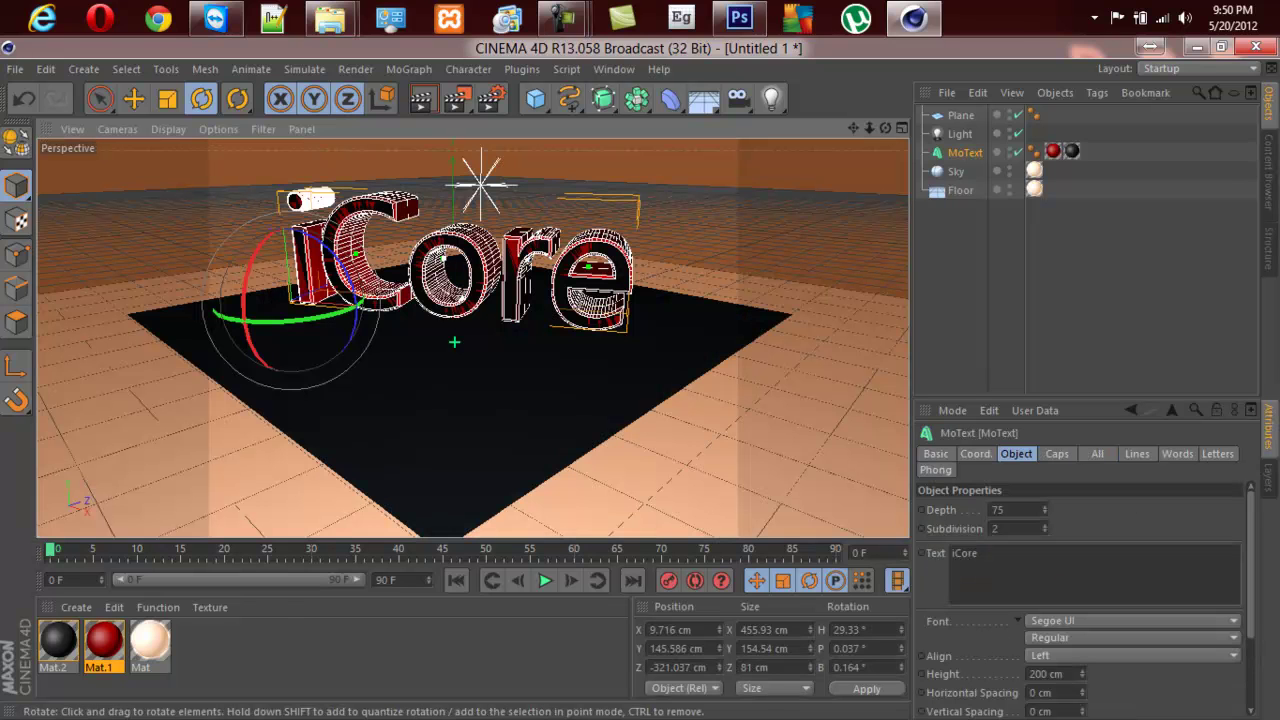
left_click(960, 115)
left_click(959, 134)
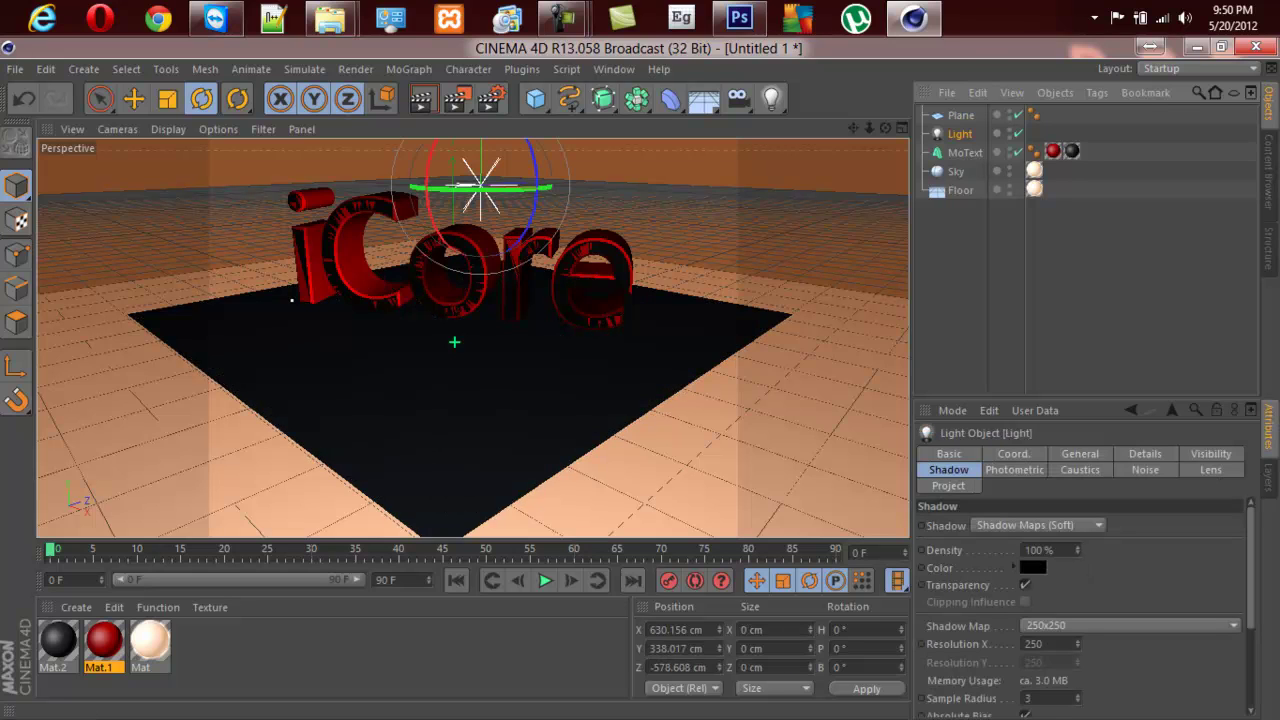
double_click(1033, 550)
type("20")
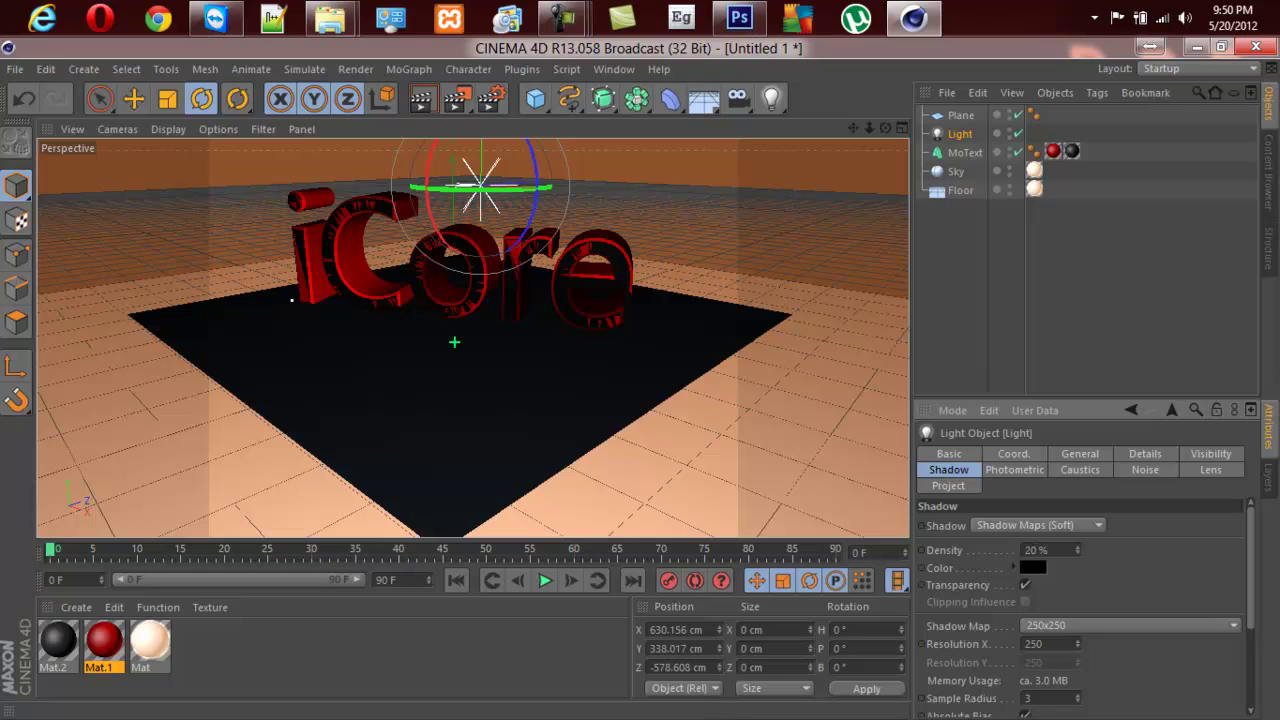
left_click(421, 98)
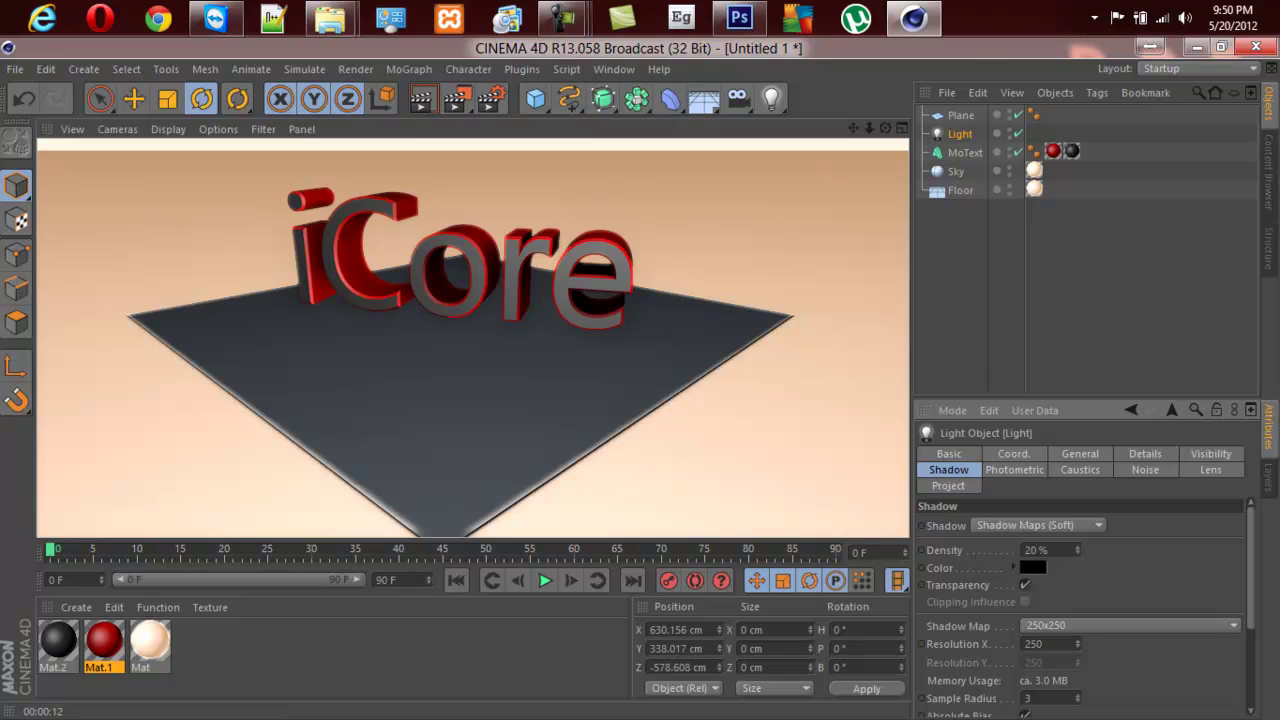
Set the light's shadow map X resolution to 300 and preview the render.
left_click(1042, 644)
key("ctrl+a")
type("300")
key("Return")
key("ctrl+r")
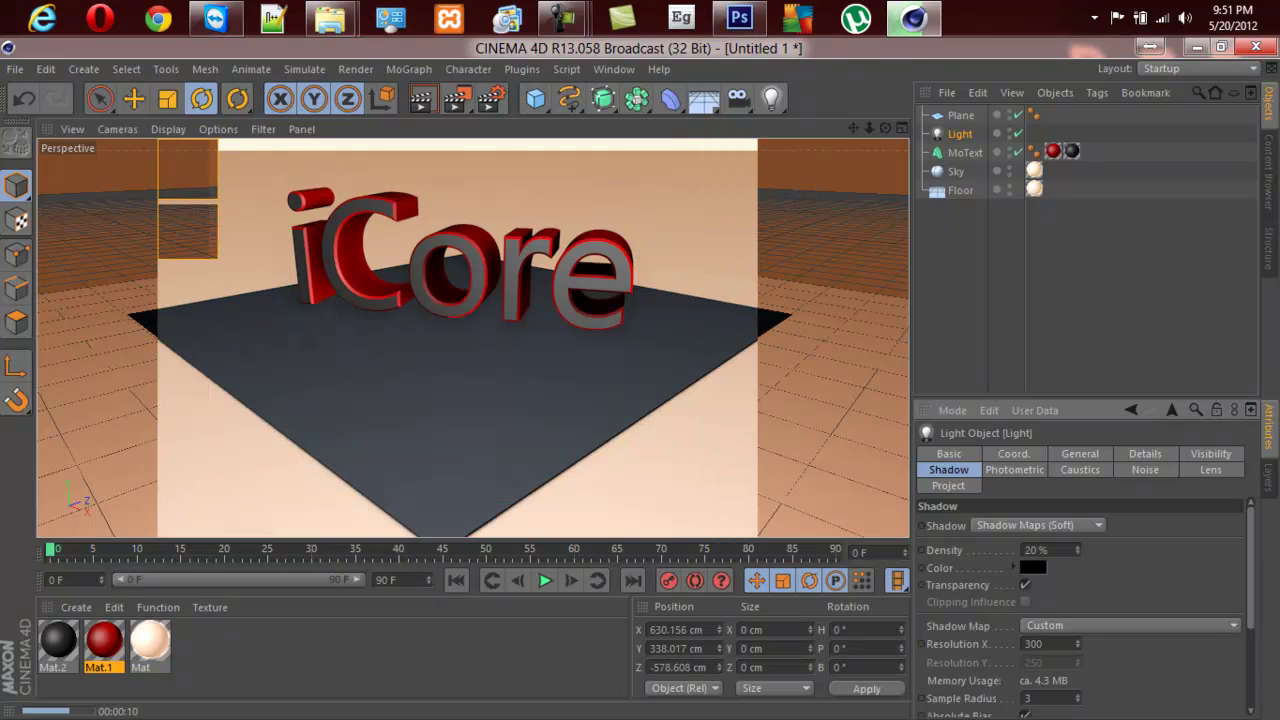
left_click(690, 455)
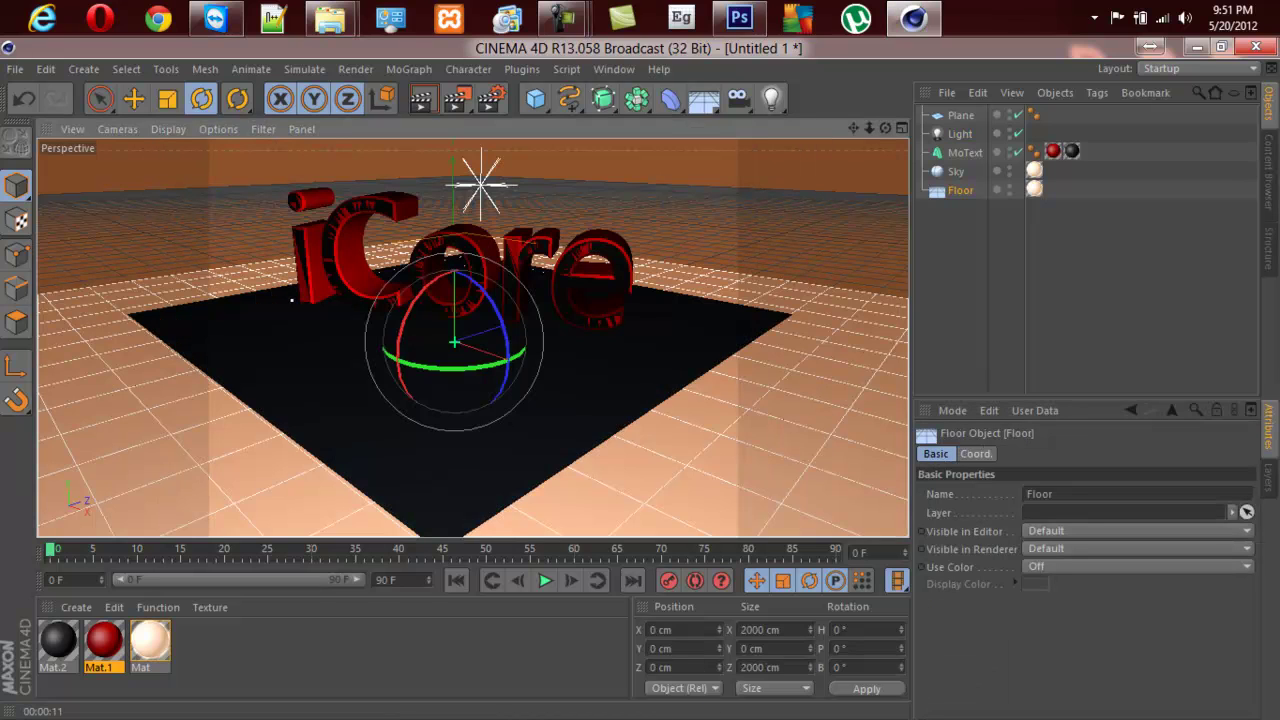
Set the light's shadow map X resolution to 500 and its shadow density to 60 %, and render a preview.
left_click(960, 133)
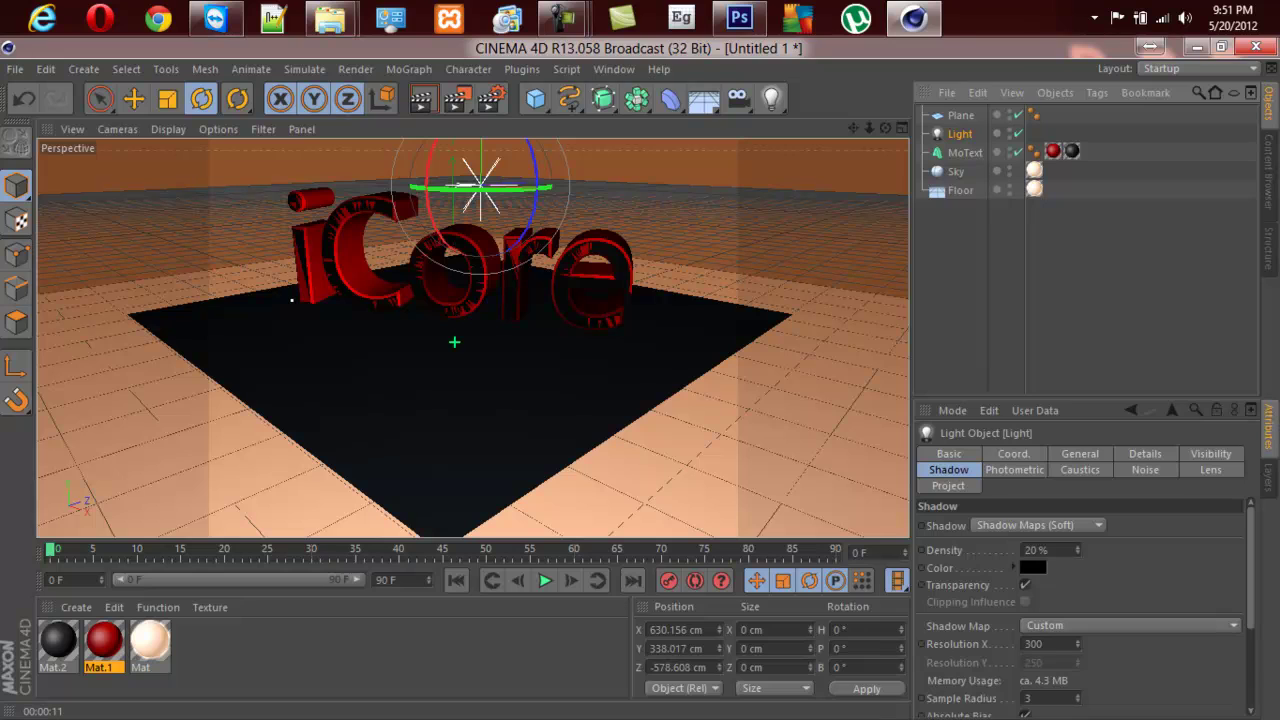
left_click(1040, 644)
type("500")
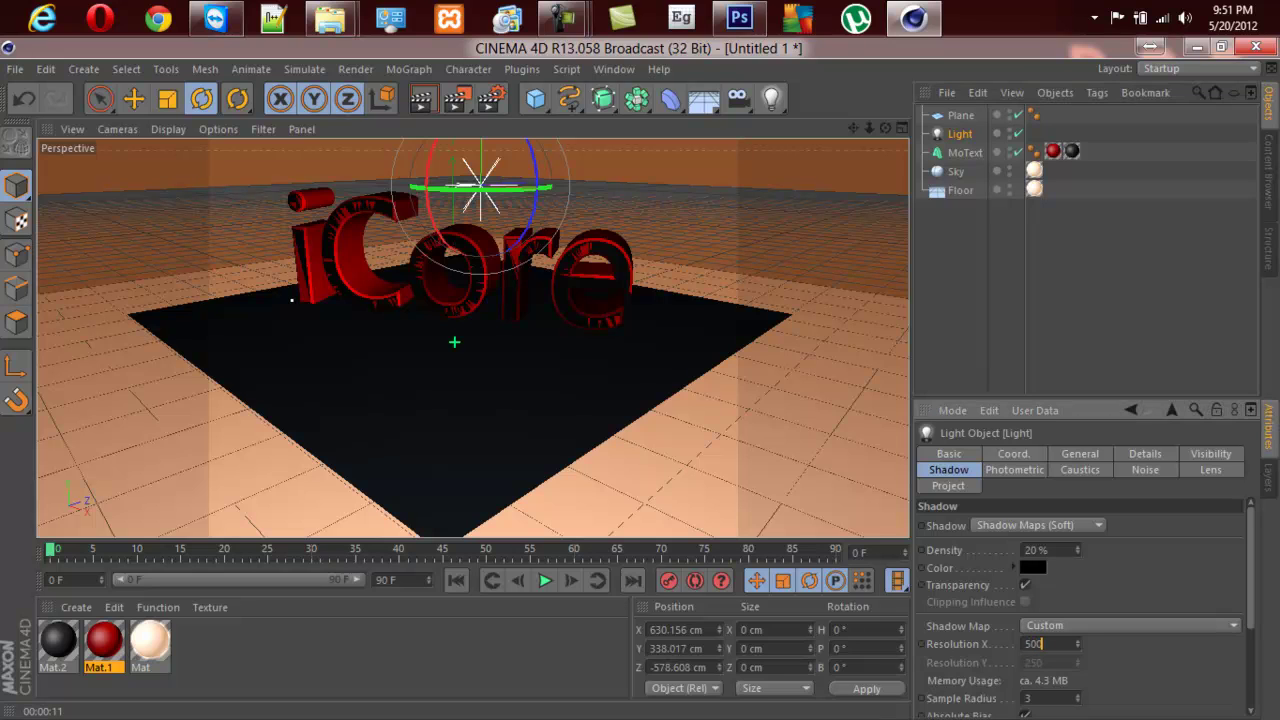
left_click(1039, 550)
key("BackSpace")
key("BackSpace")
type("60")
left_click(421, 97)
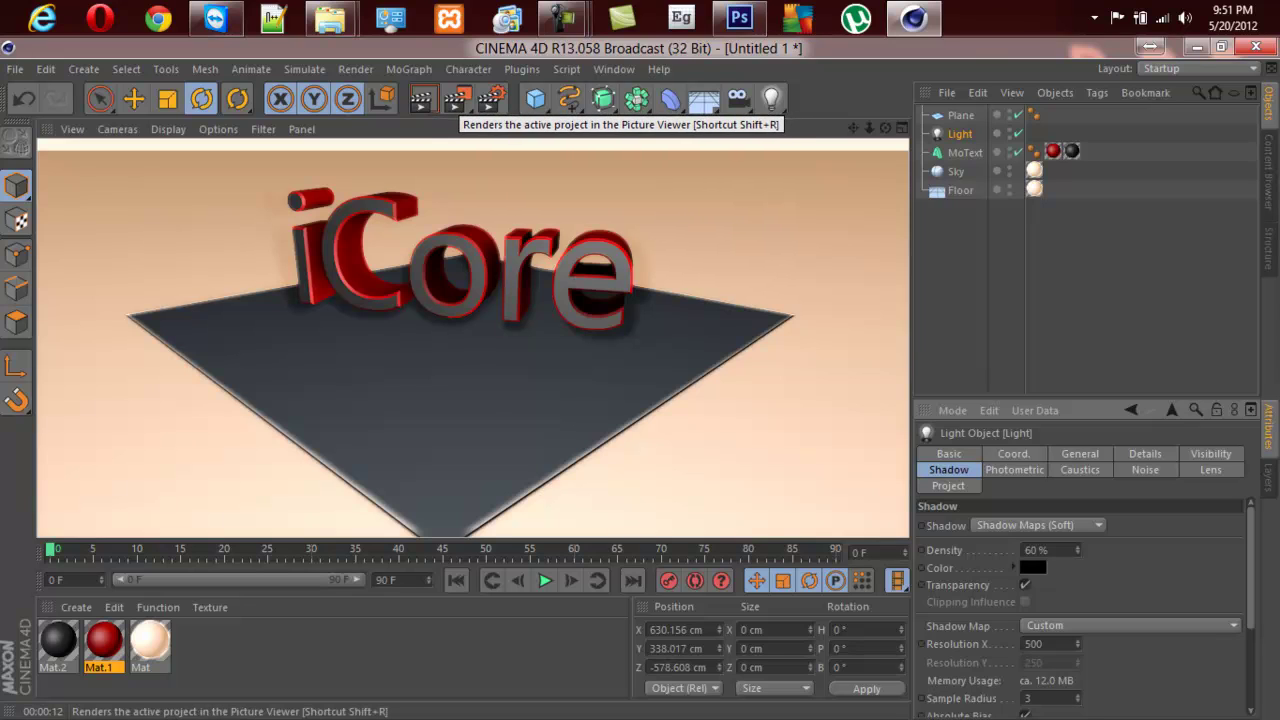
Render the scene to the Picture Viewer and choose to save the result as a PNG still image.
left_click(456, 97)
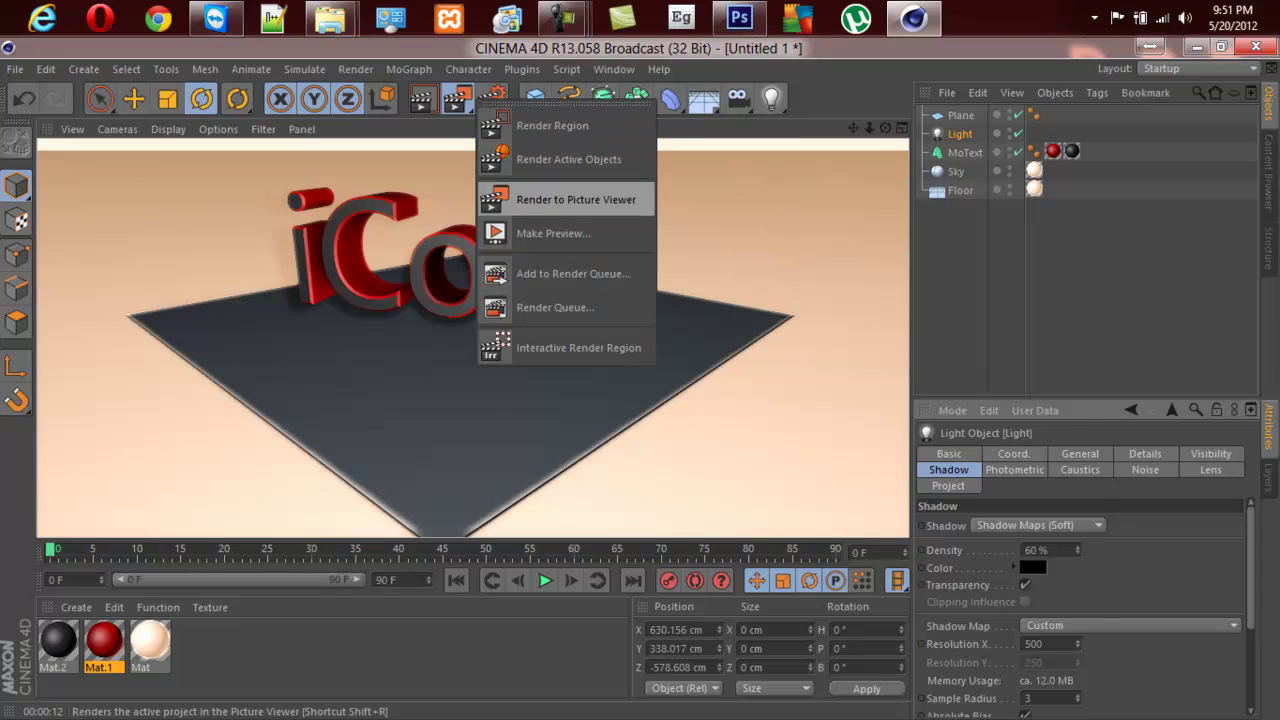
left_click(575, 199)
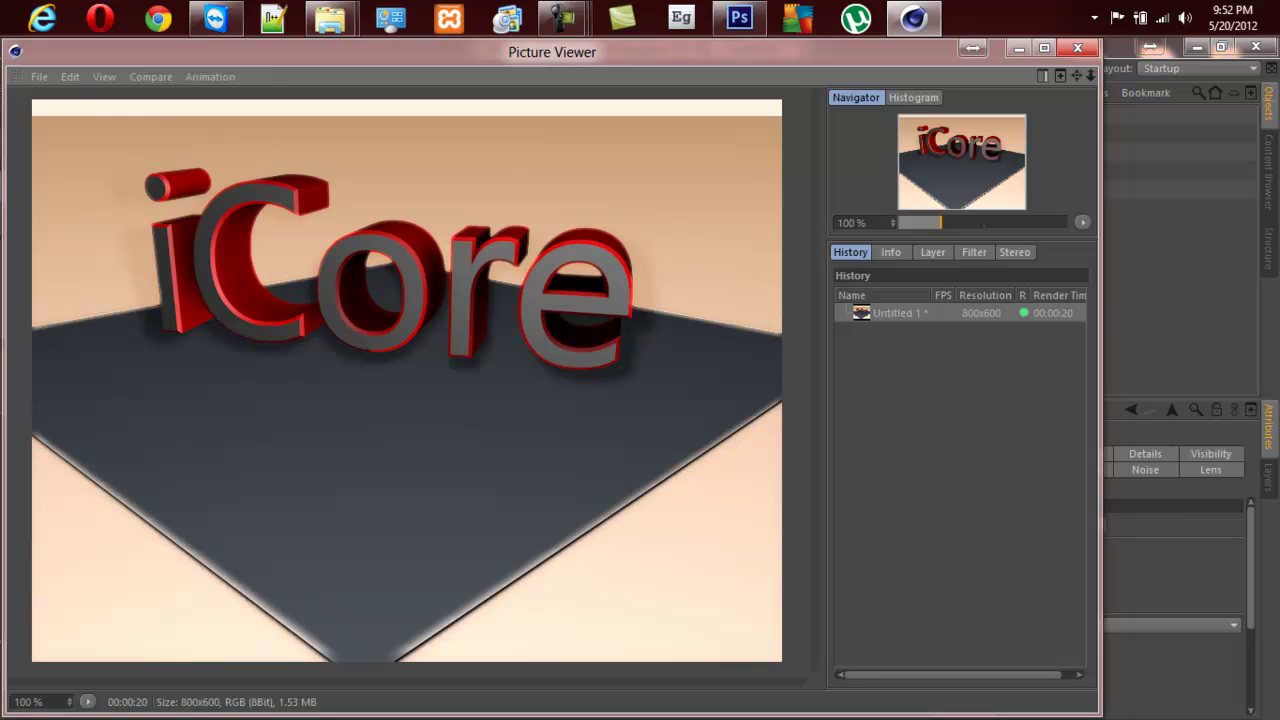
left_click(39, 76)
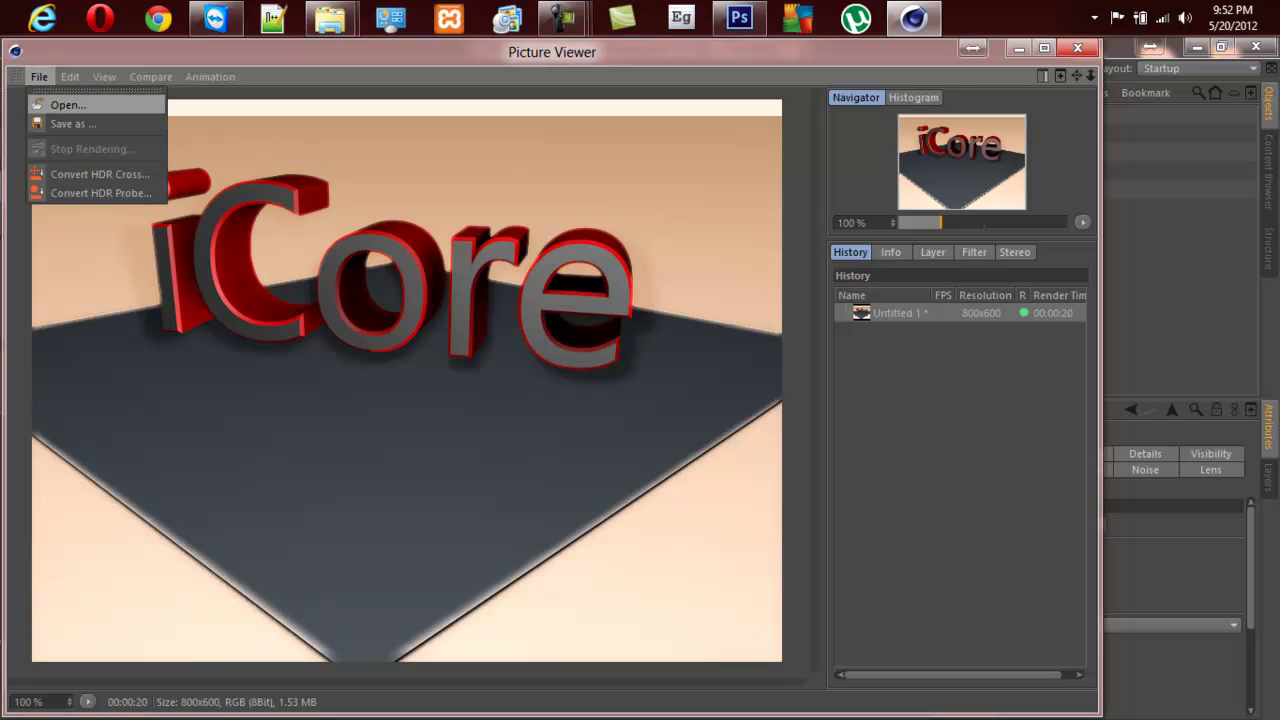
left_click(73, 124)
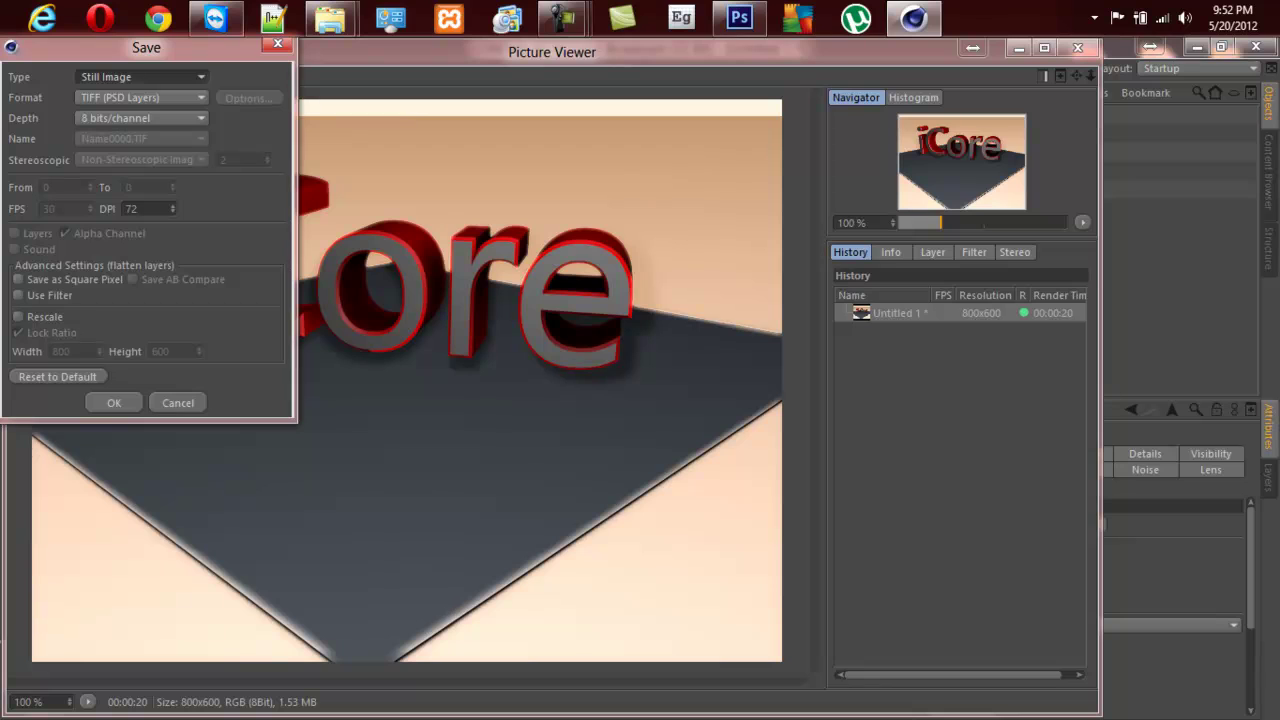
left_click(142, 98)
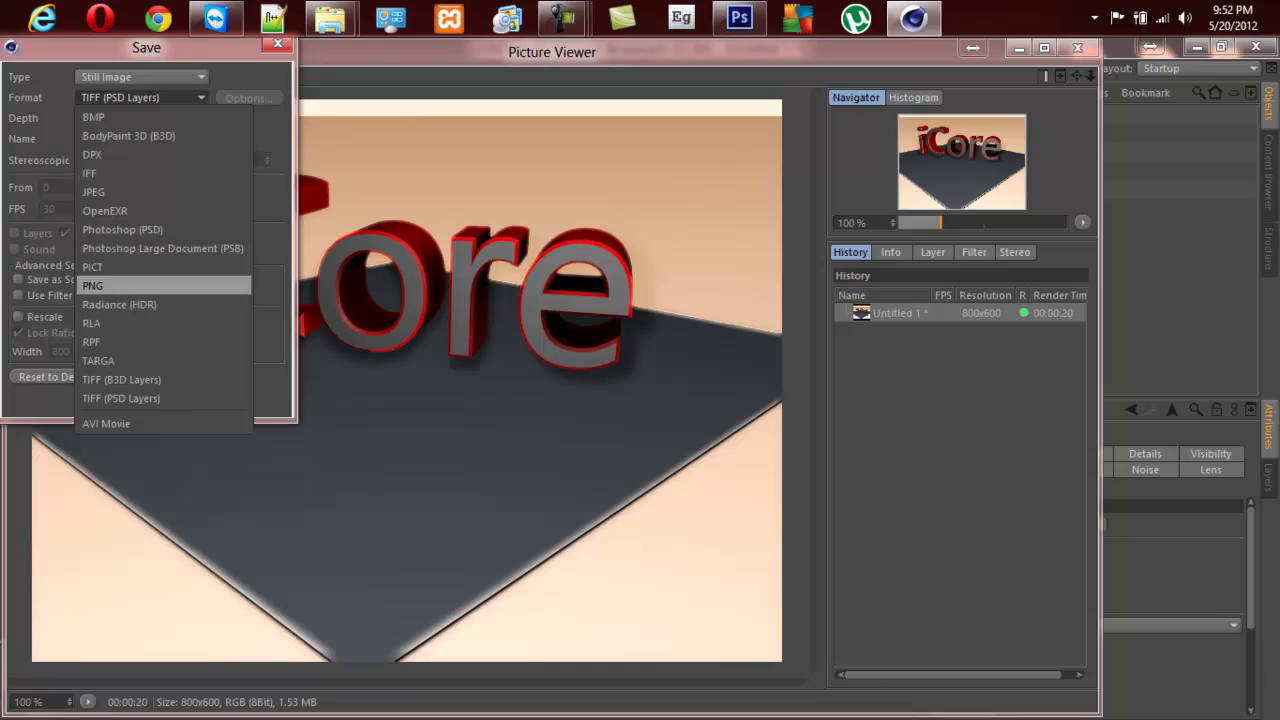
left_click(120, 285)
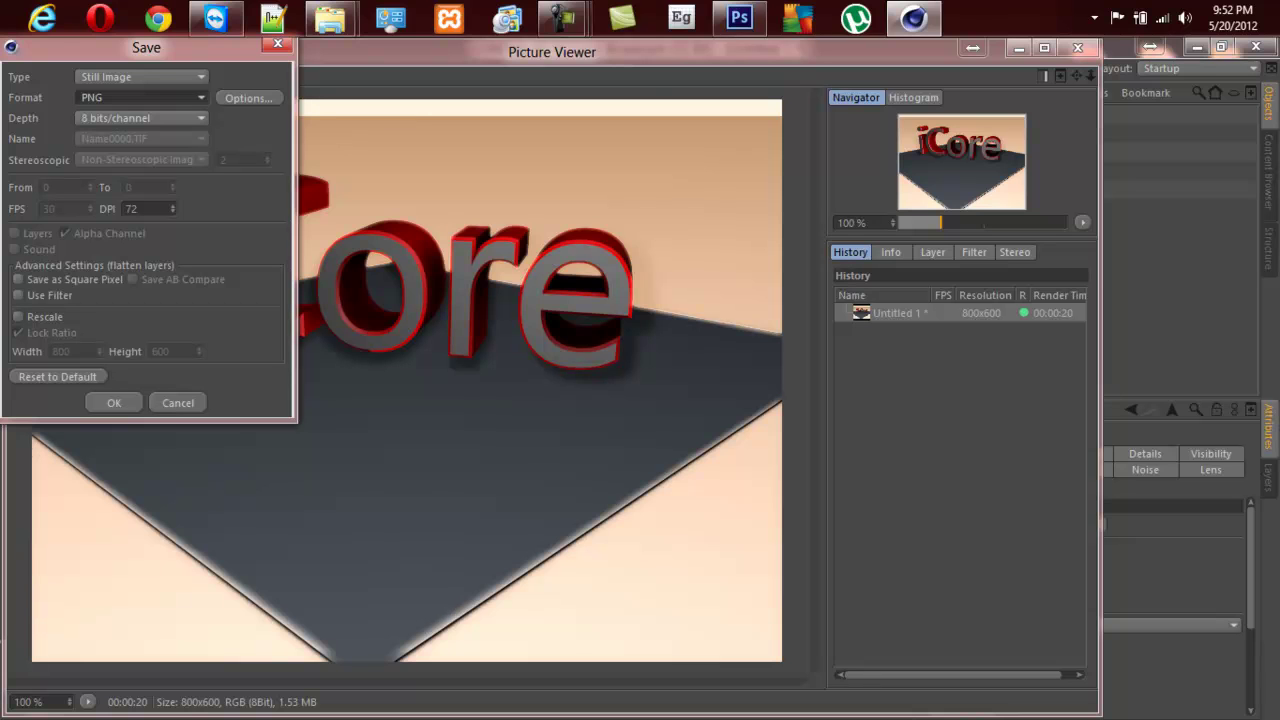
left_click(114, 403)
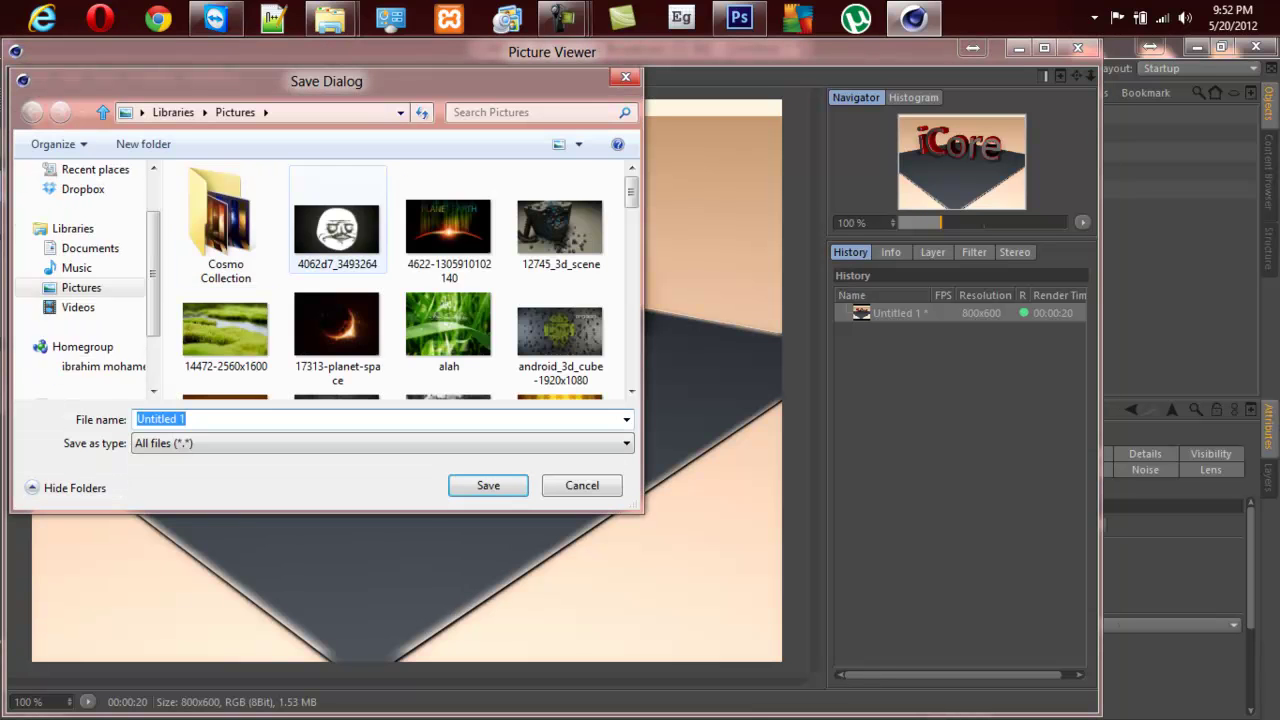
Try to save the rendered image to the Desktop under the name test.
left_click(82, 198)
left_click(228, 420)
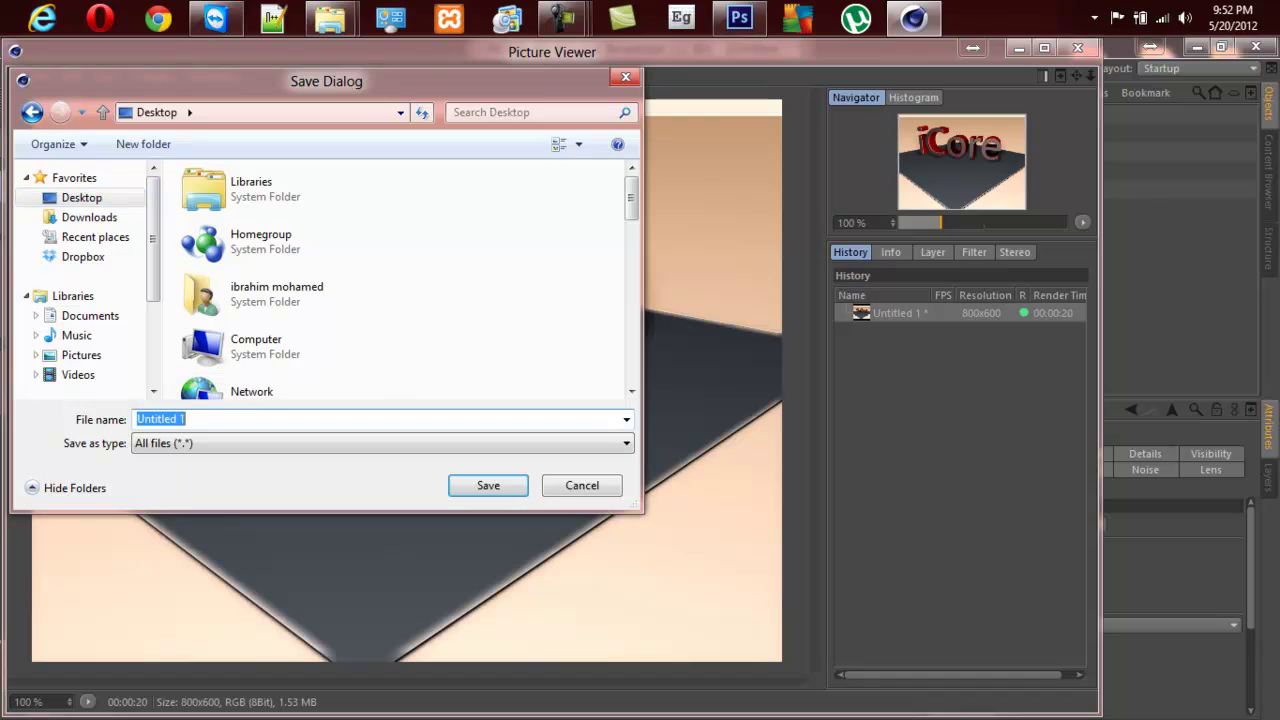
type("test.")
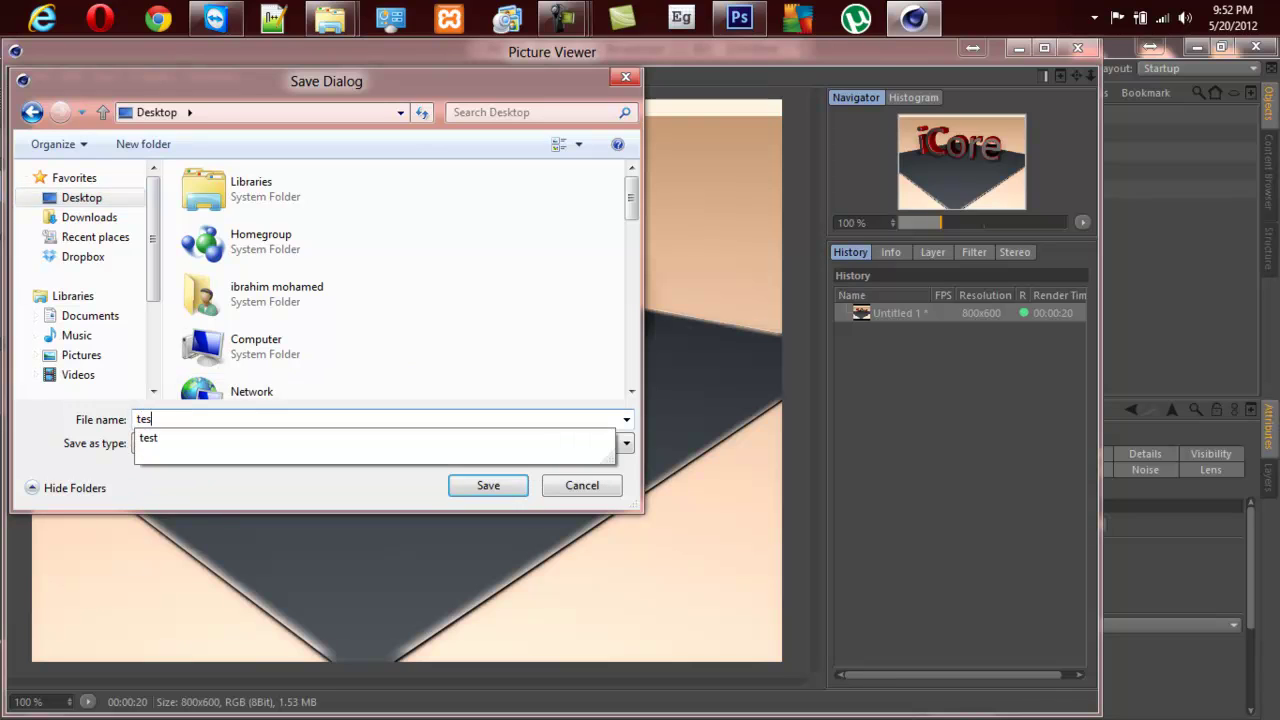
key("Return")
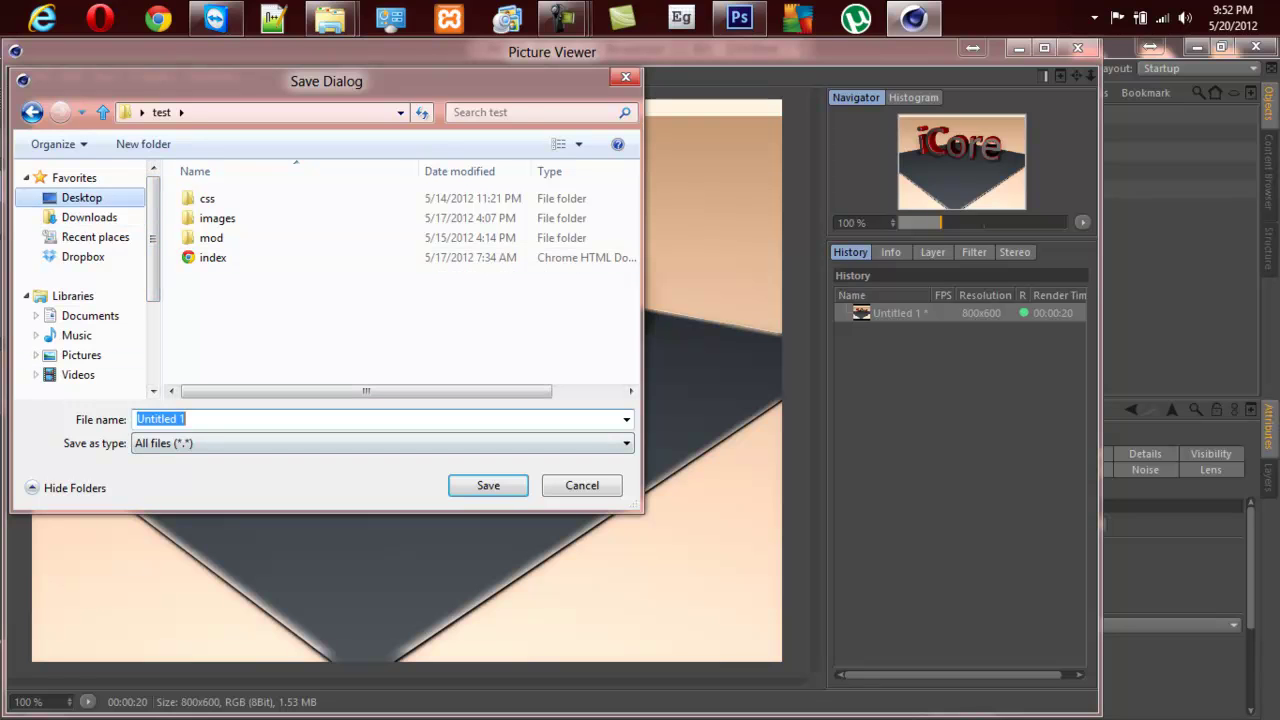
Save the rendered image to the Desktop as test1.
left_click(81, 197)
left_click(240, 419)
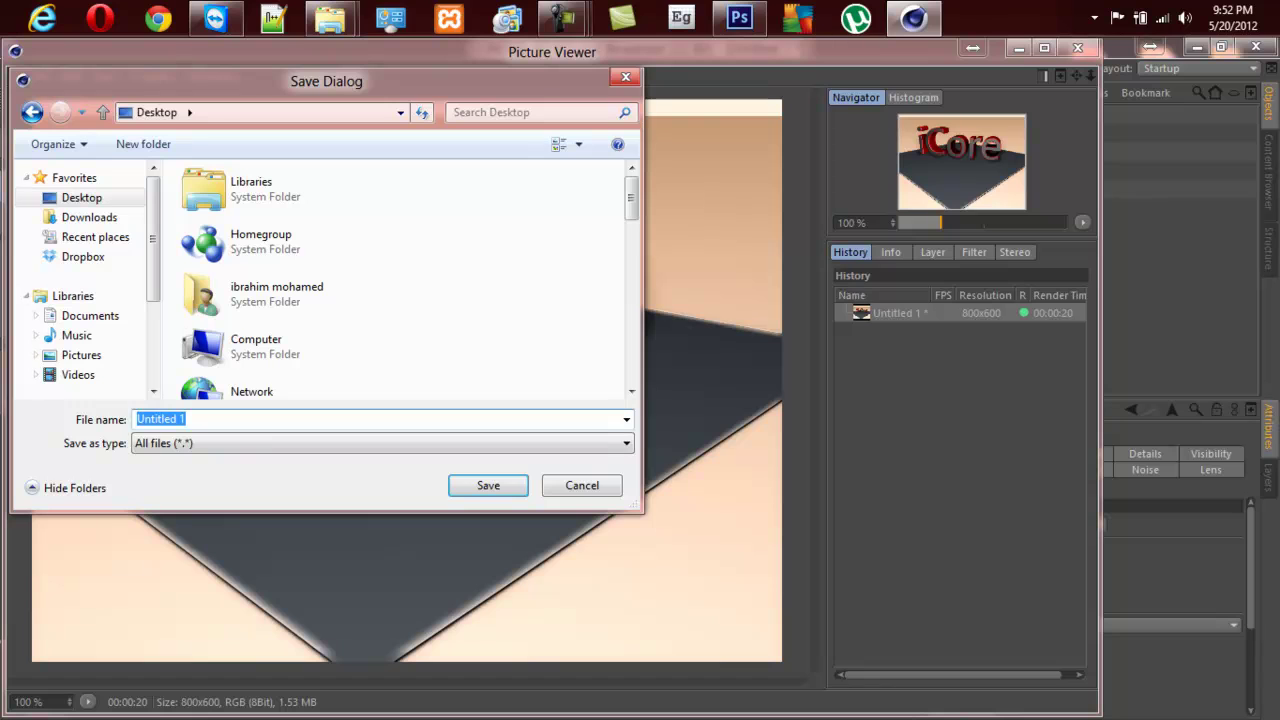
type("tes")
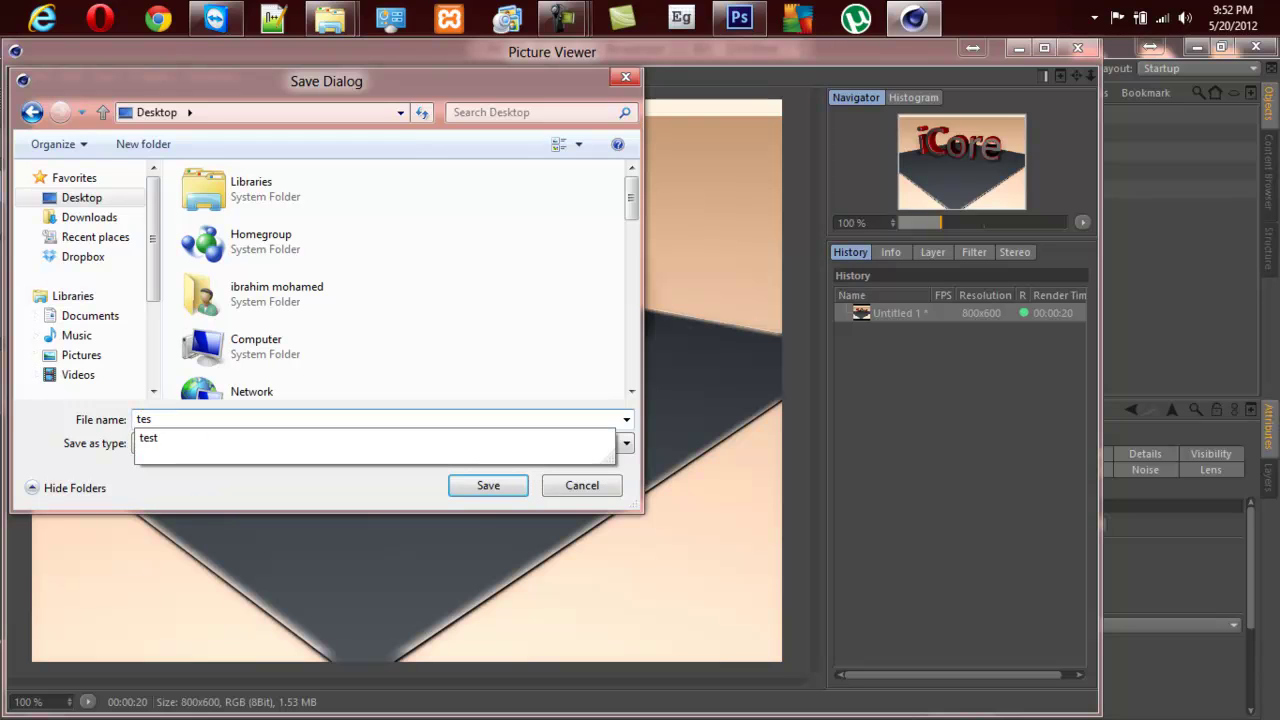
type("t1")
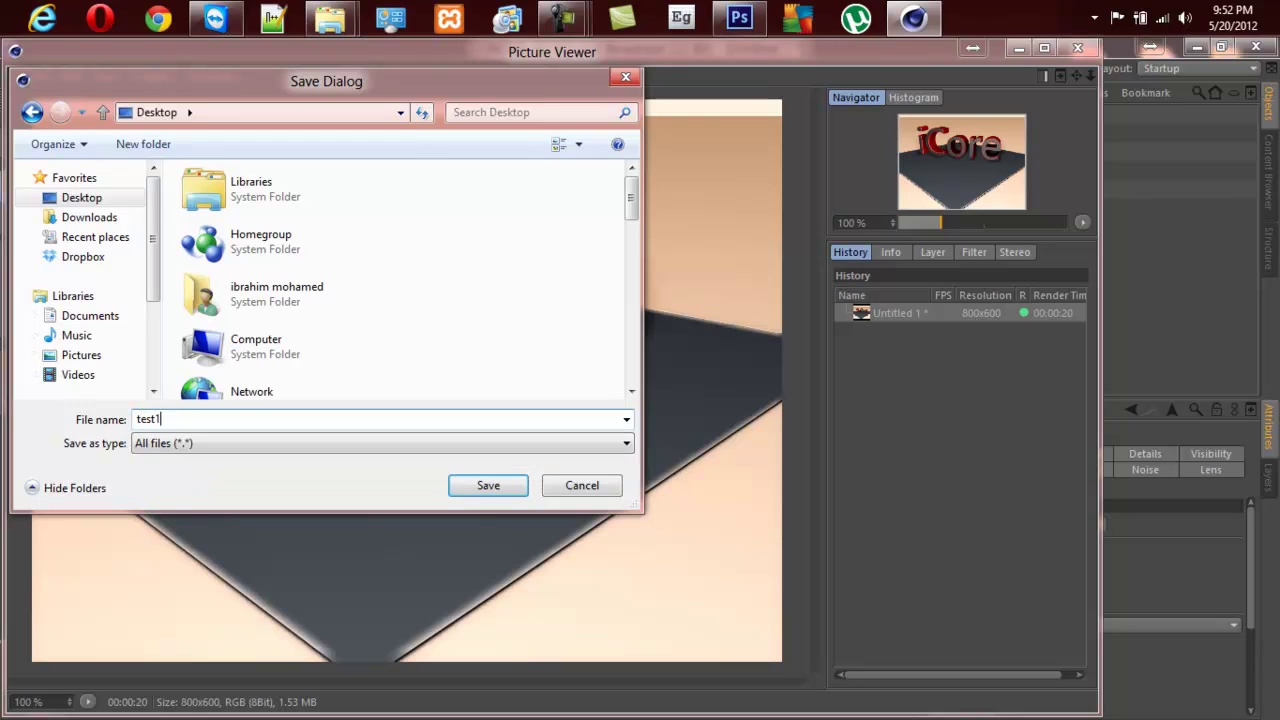
key("Return")
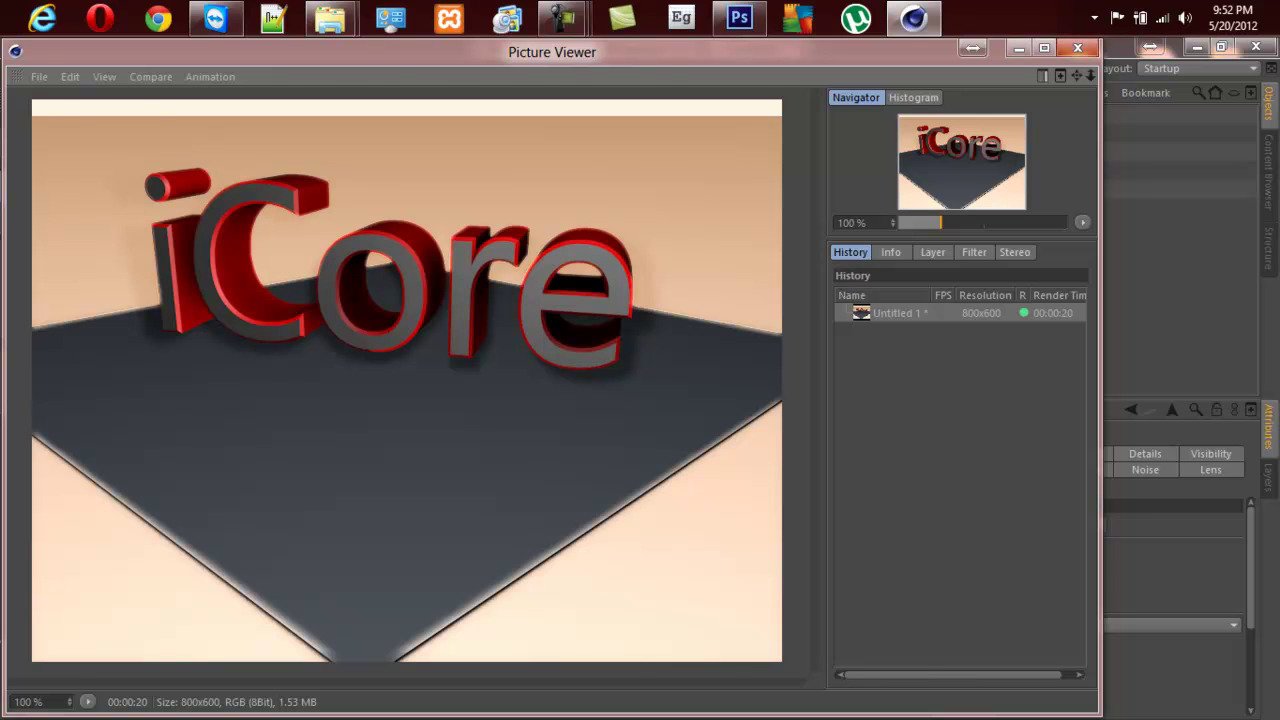
Close the Picture Viewer, minimize CINEMA 4D and set the test1 image as the desktop background.
left_click(1077, 48)
left_click(1197, 47)
left_click_drag(33, 175, 385, 272)
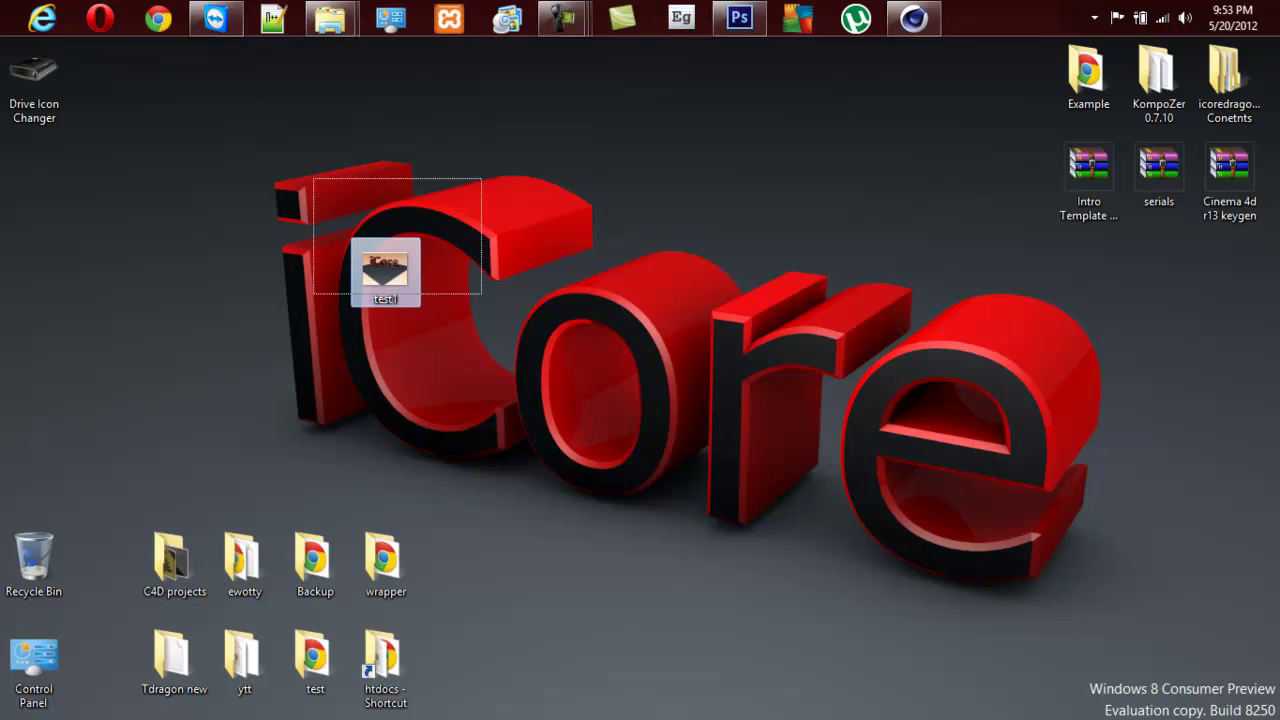
right_click(397, 272)
left_click(450, 226)
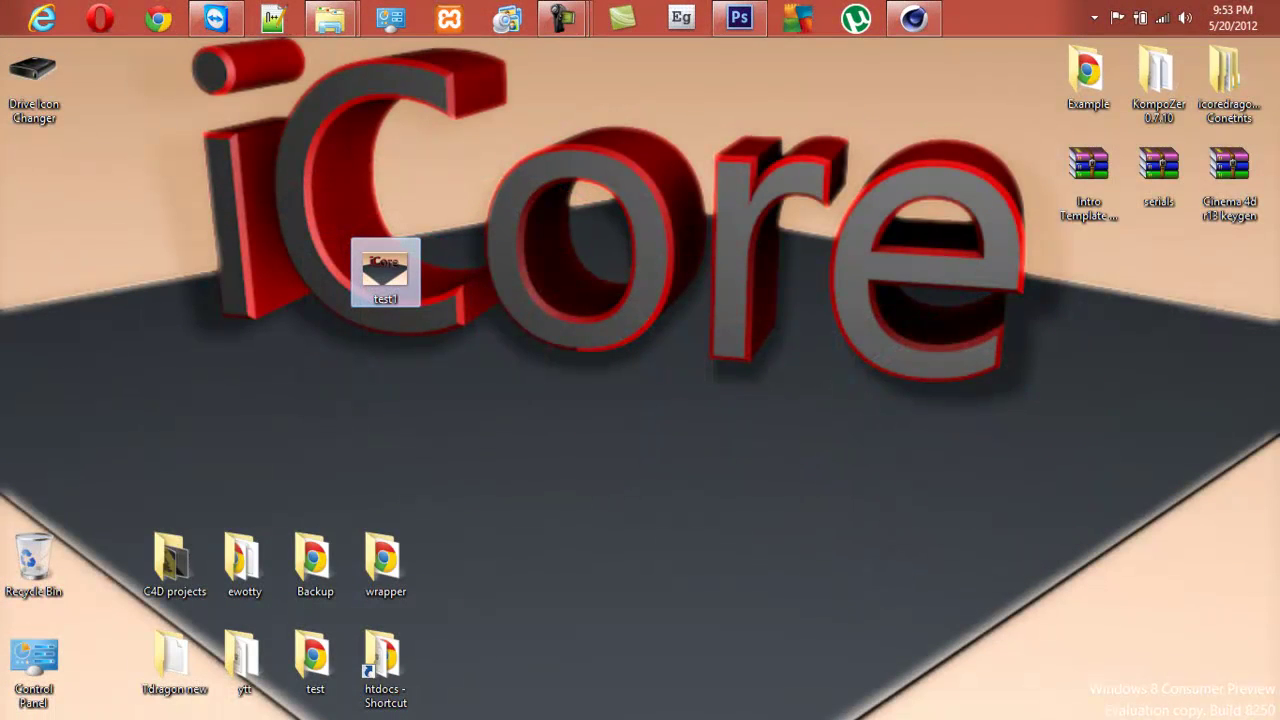
right_click(540, 287)
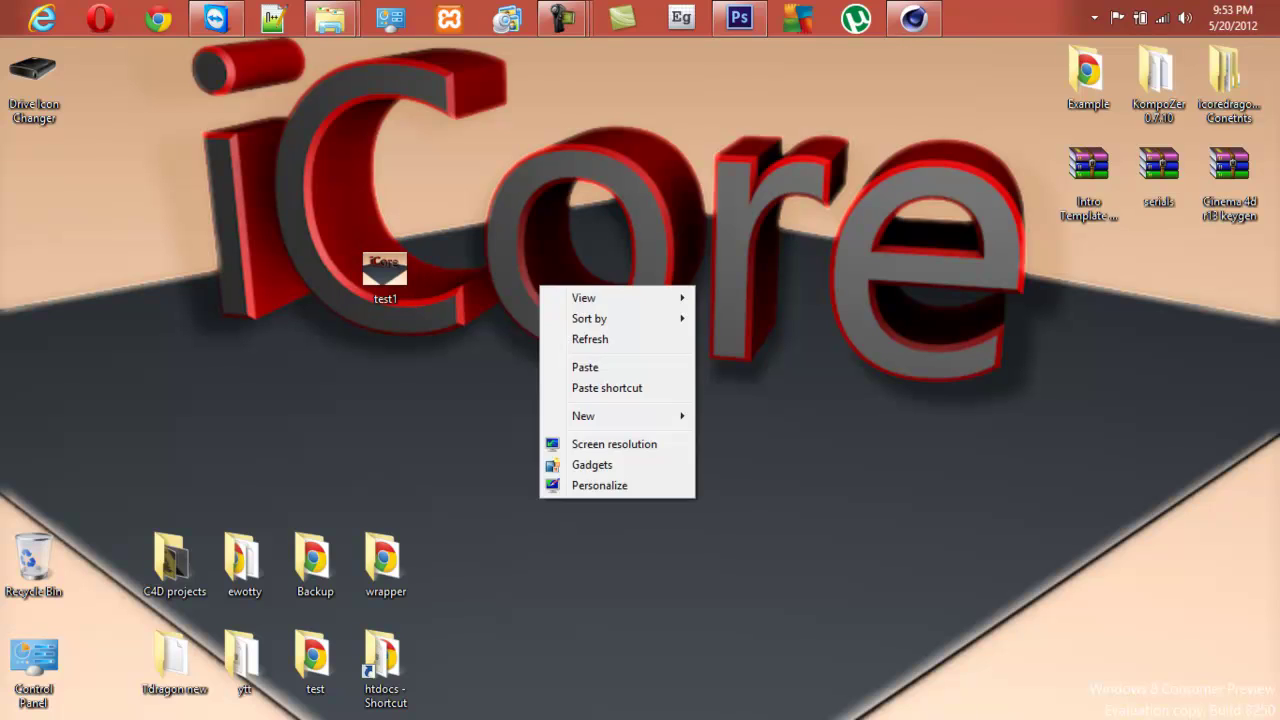
key("Escape")
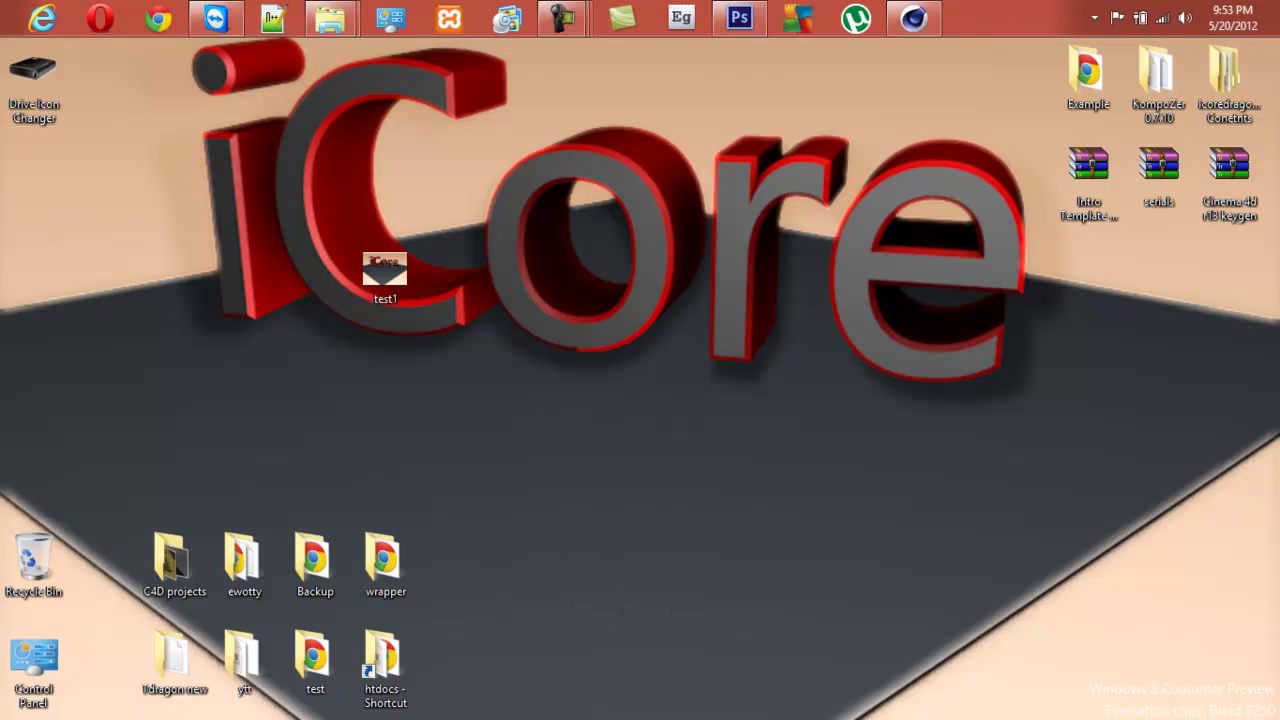
Switch back to CINEMA 4D and open the Output section of the render settings.
left_click(913, 18)
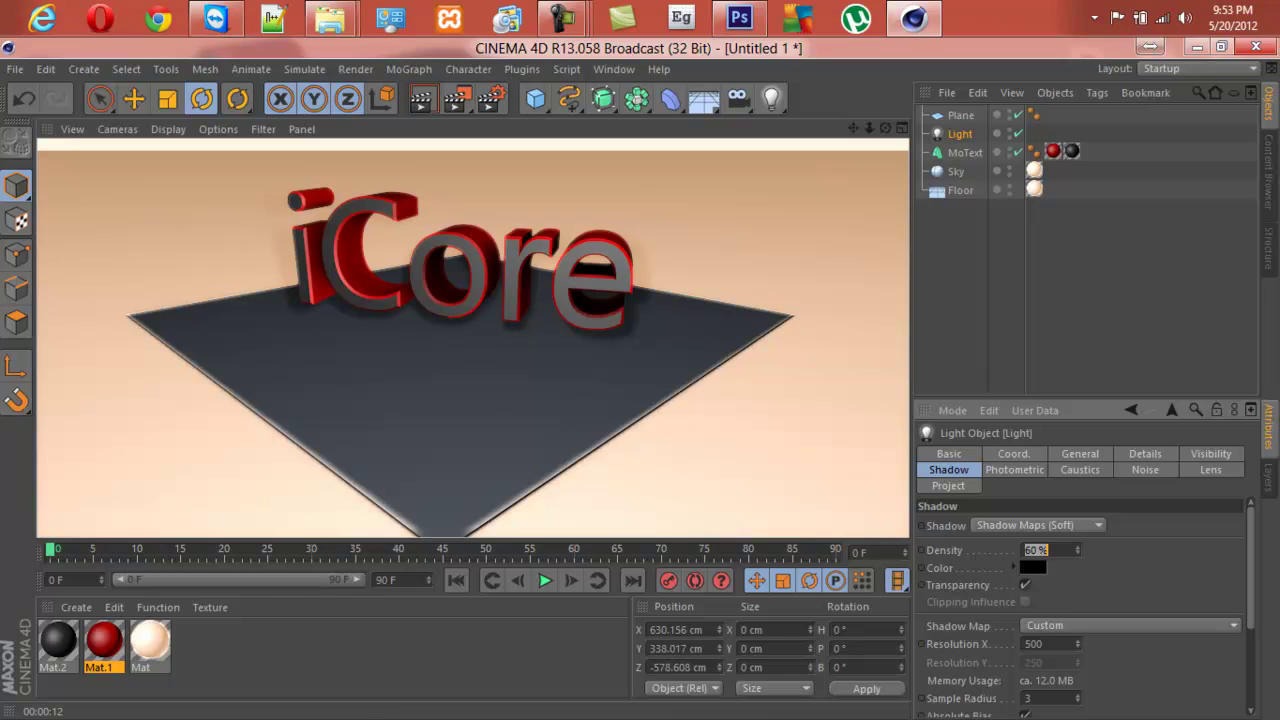
left_click(491, 97)
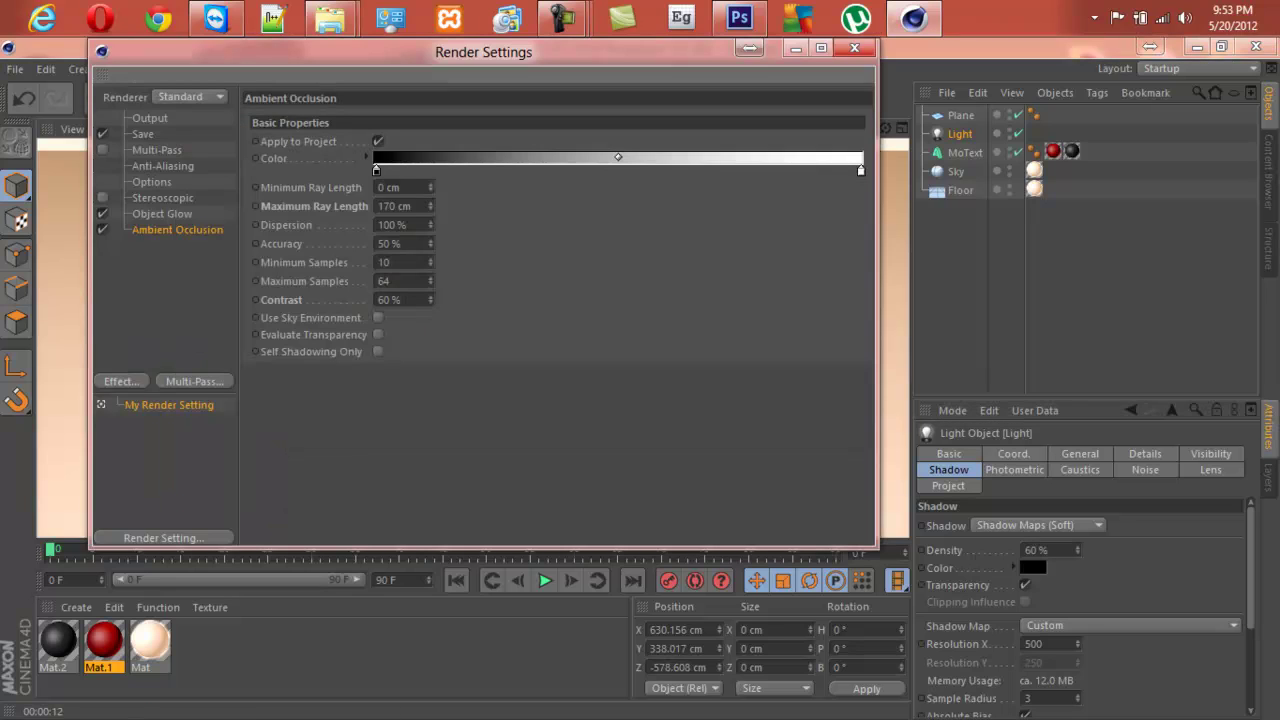
left_click(150, 117)
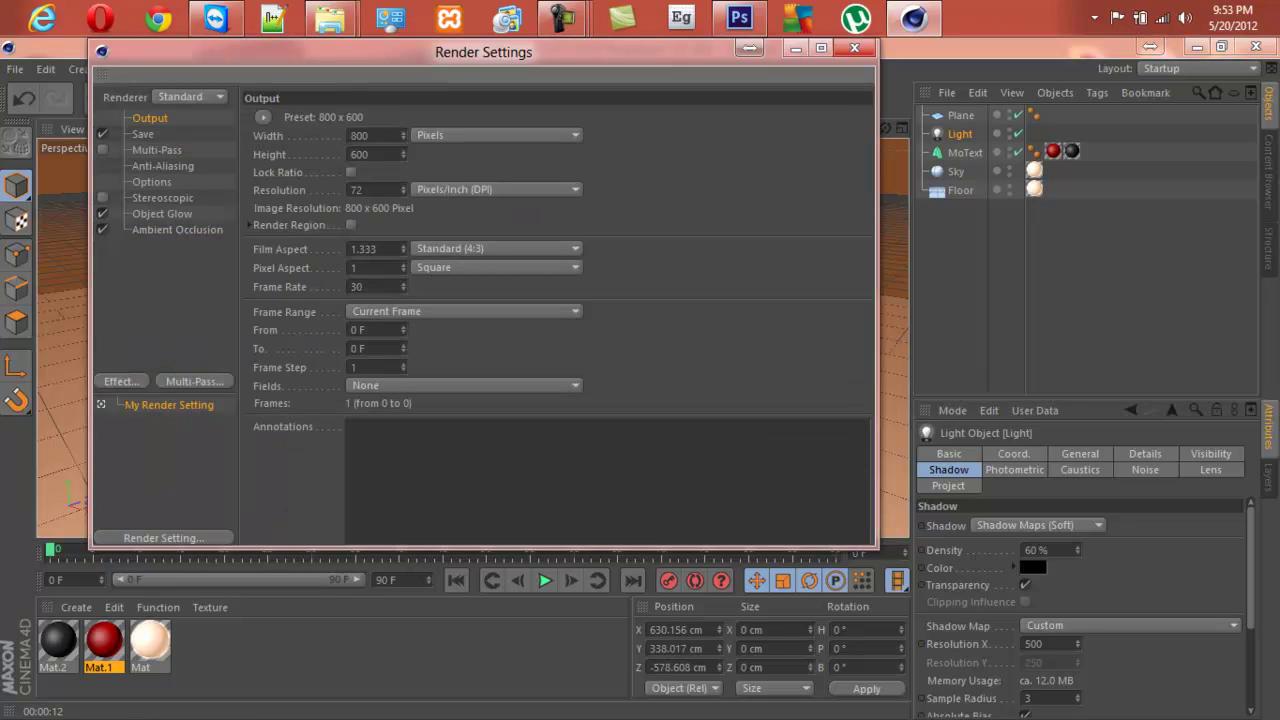
double_click(358, 135)
key("Delete")
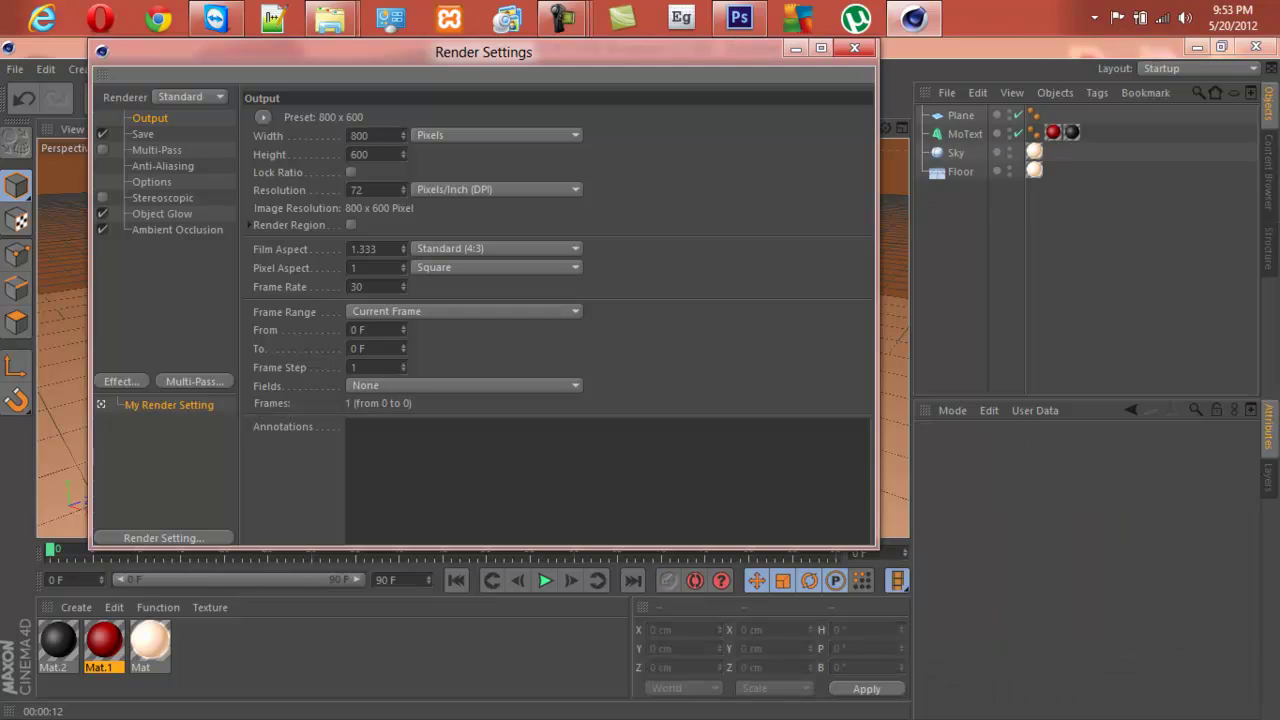
key("ctrl+z")
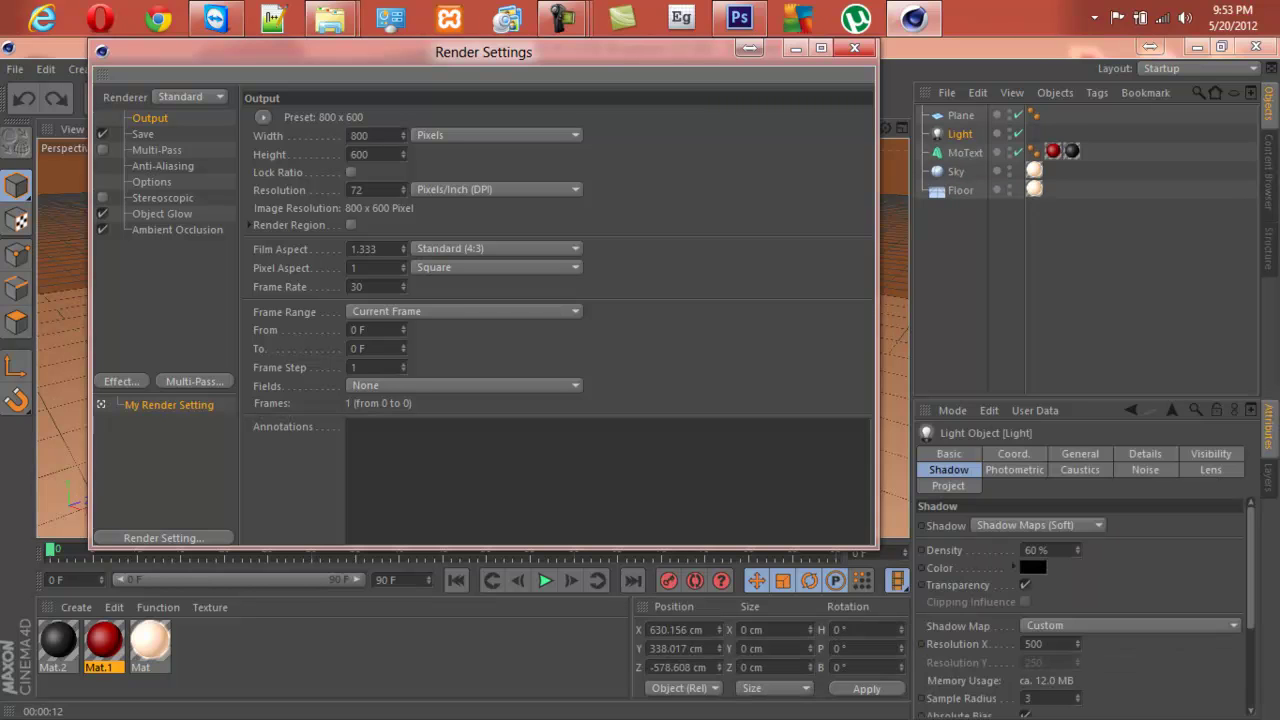
Undo the earlier scene edits back to before the plane was added and the light's shadow was turned on.
key("ctrl+z")
key("ctrl+y")
key("ctrl+z")
key("ctrl+z")
key("ctrl+z")
key("ctrl+z")
key("ctrl+z")
key("ctrl+z")
key("ctrl+z")
key("ctrl+z")
key("ctrl+z")
key("ctrl+z")
key("ctrl+z")
key("ctrl+z")
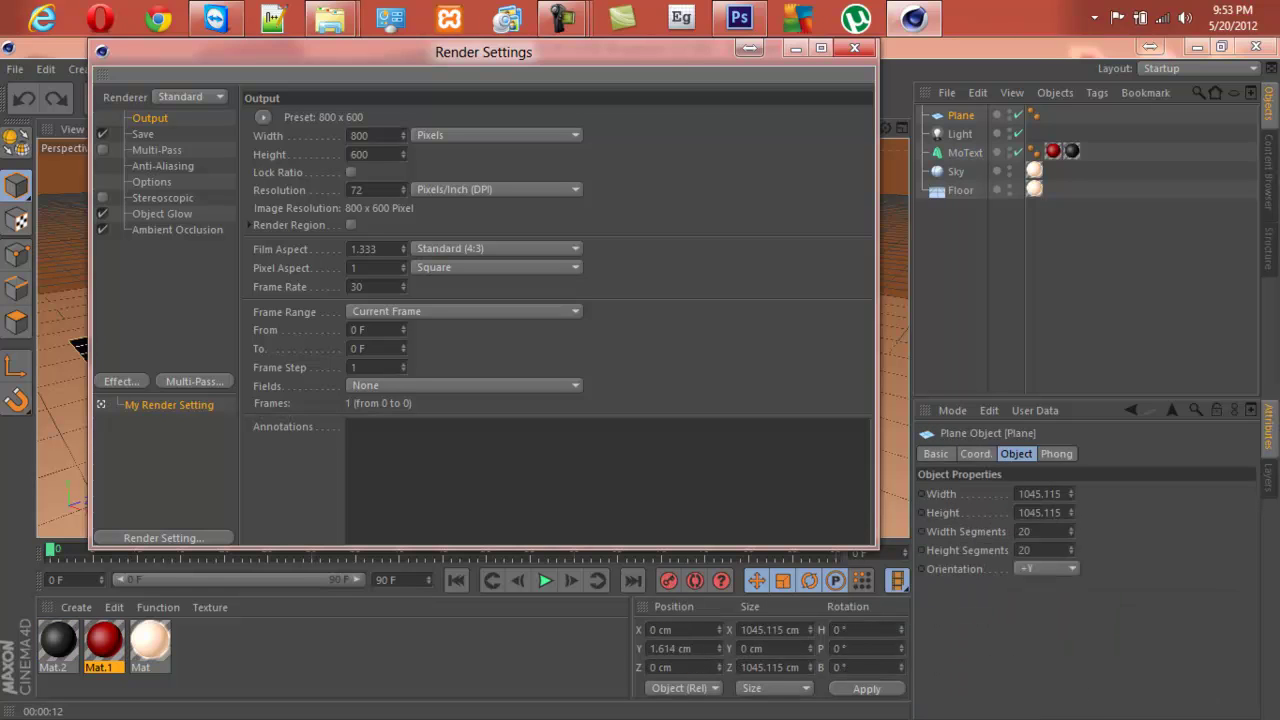
key("ctrl+z")
key("ctrl+z")
key("ctrl+z")
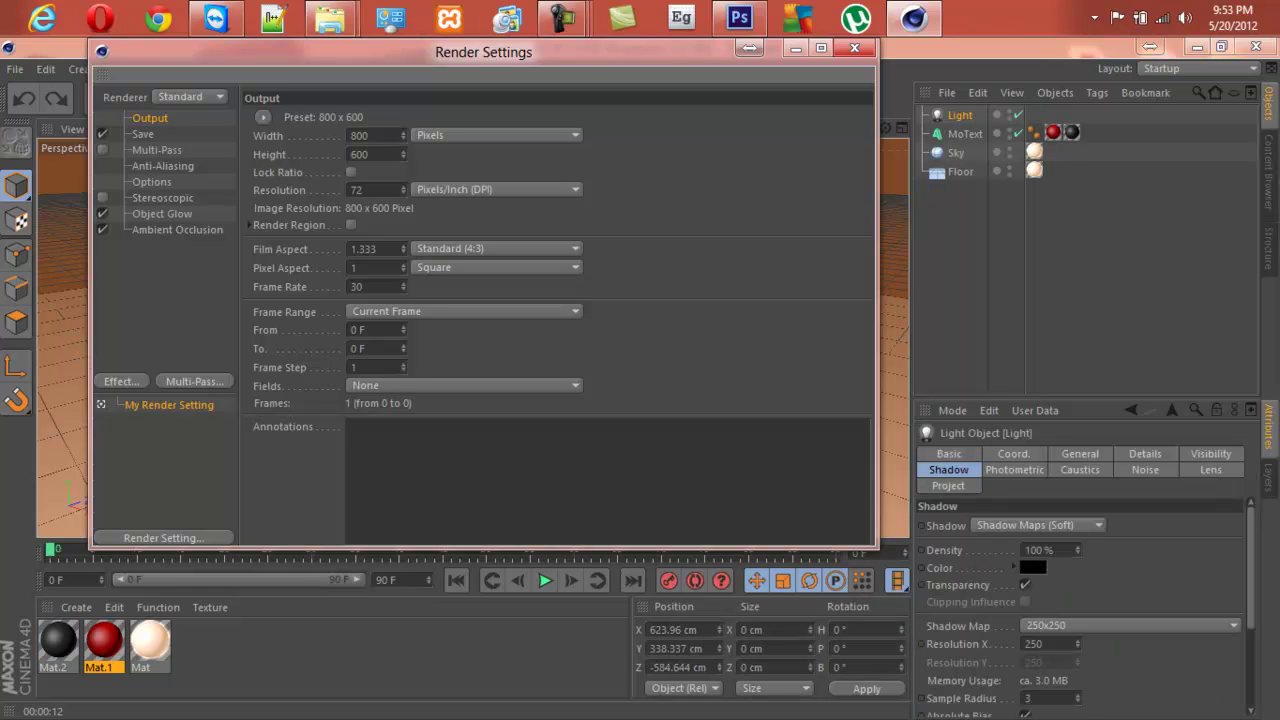
key("ctrl+z")
key("ctrl+z")
key("ctrl+z")
key("ctrl+z")
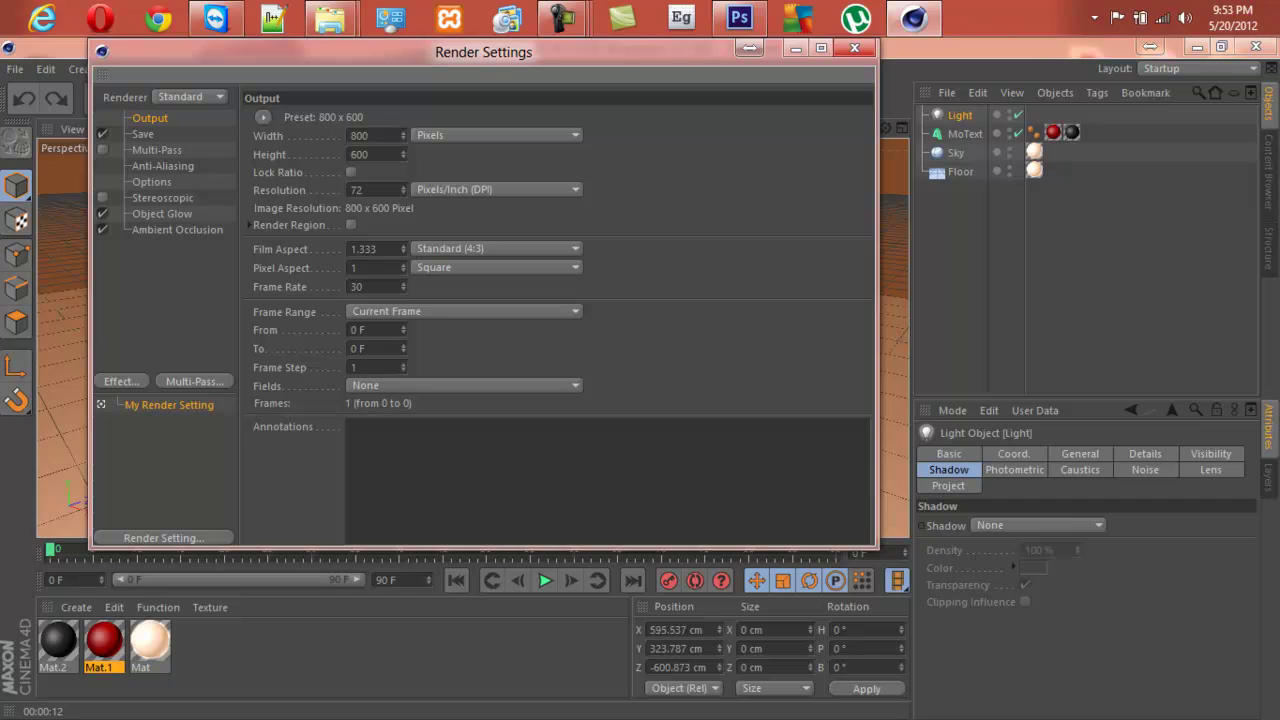
Set the render output size to 1920 x 1440 pixels and close the render settings.
double_click(368, 135)
type("19")
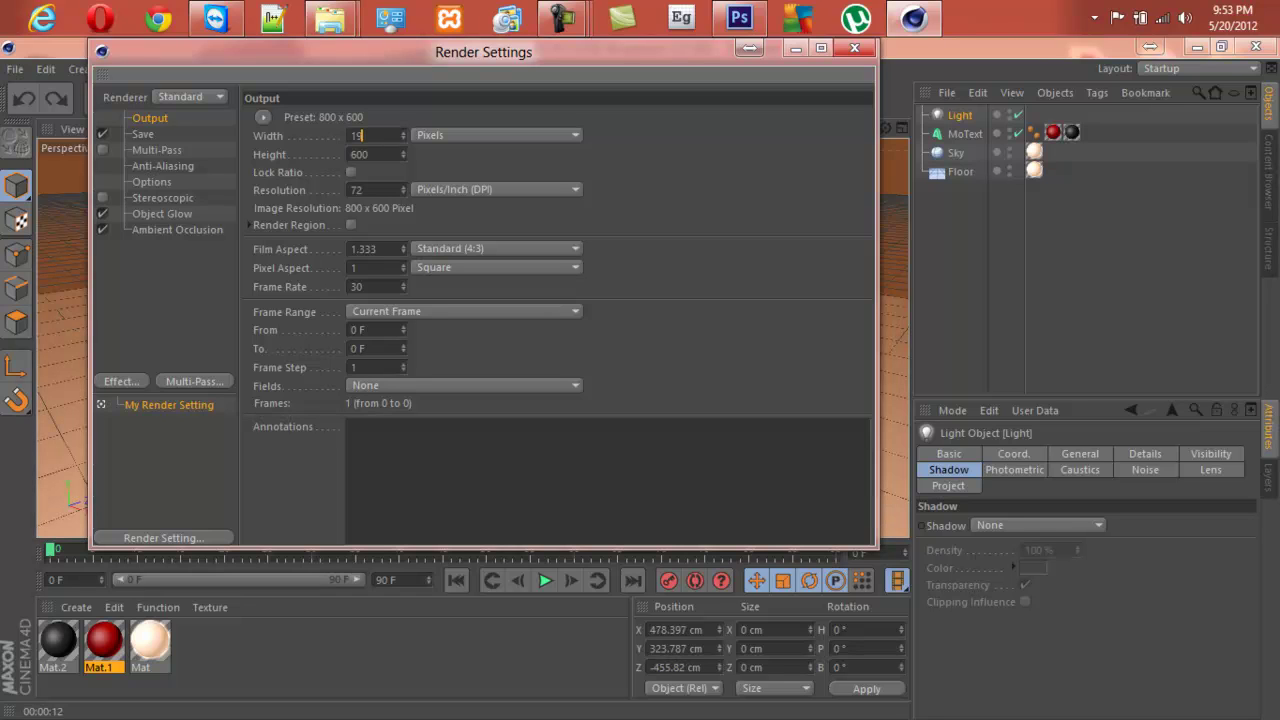
type("20")
key("Return")
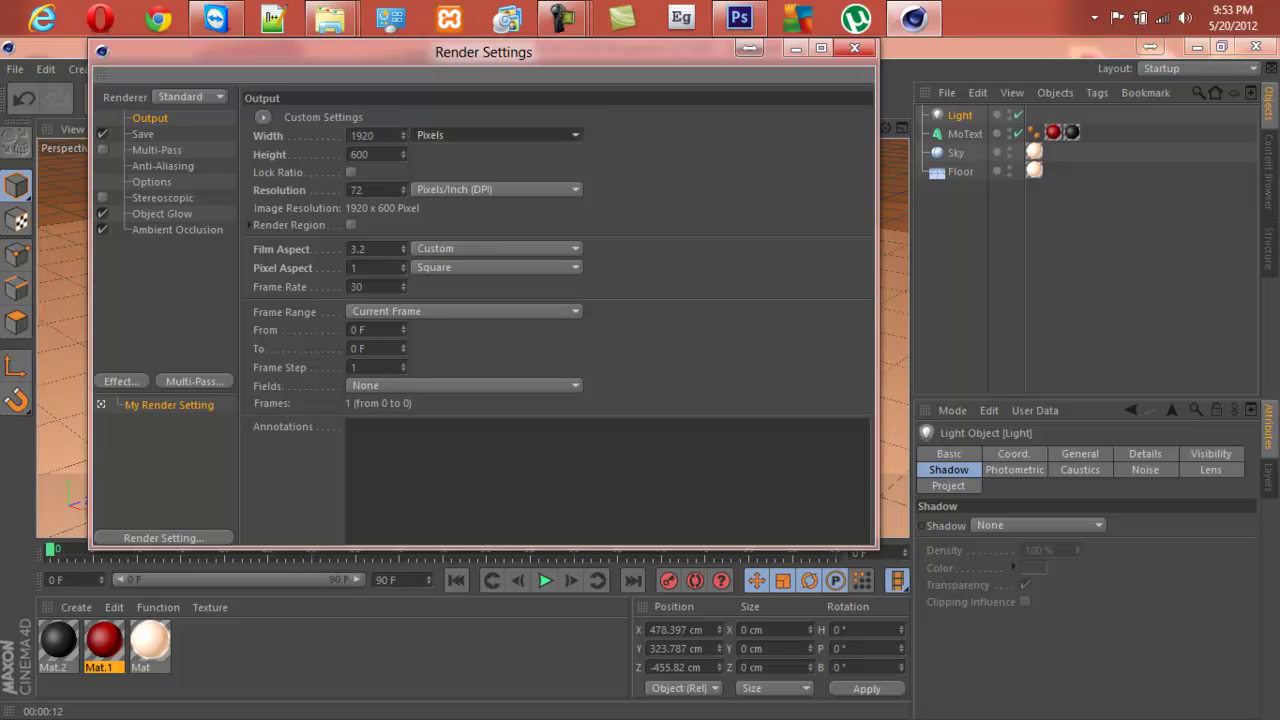
double_click(368, 154)
type("1")
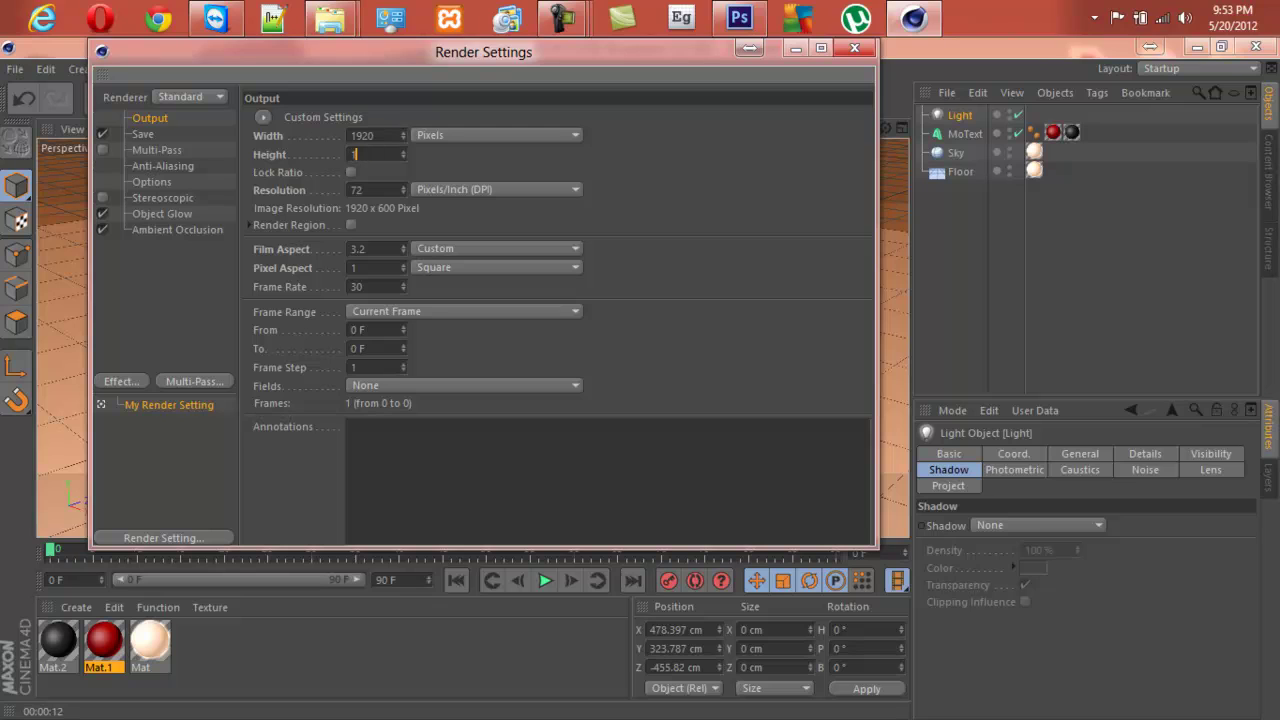
type("440")
key("Return")
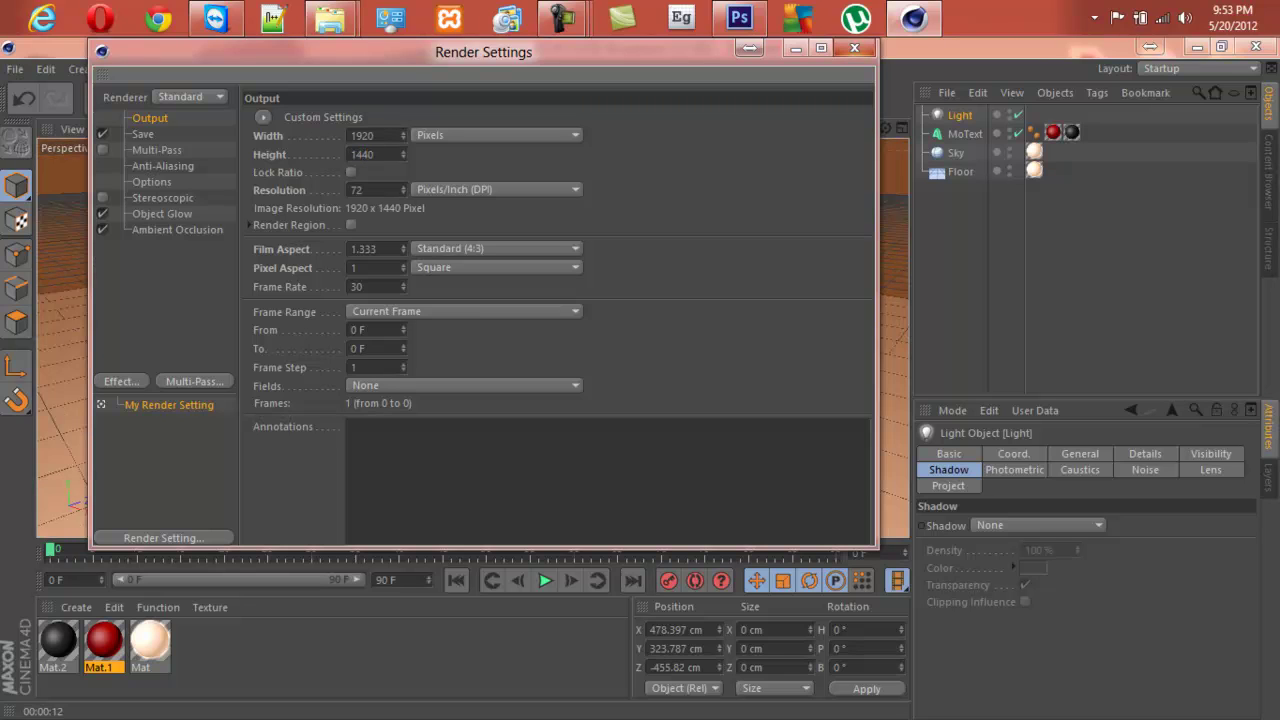
left_click(854, 48)
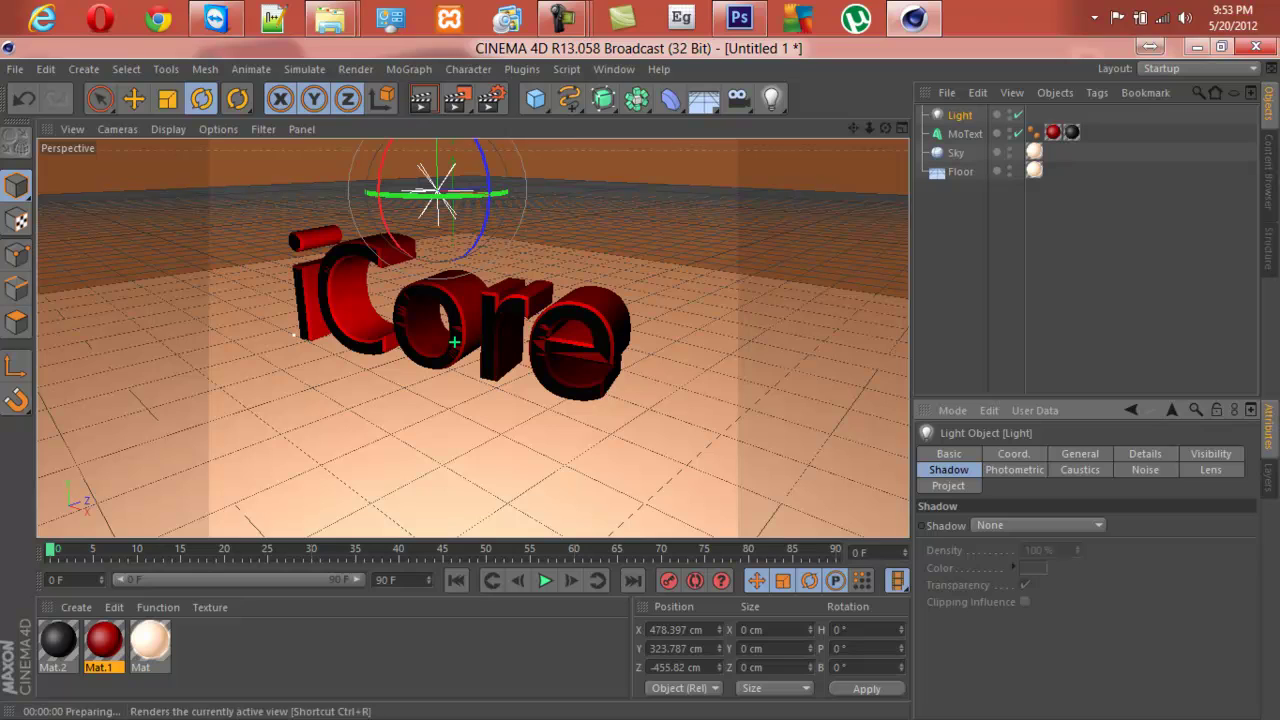
Render the scene to the Picture Viewer and minimize the Picture Viewer and main window once it finishes.
left_click(420, 98)
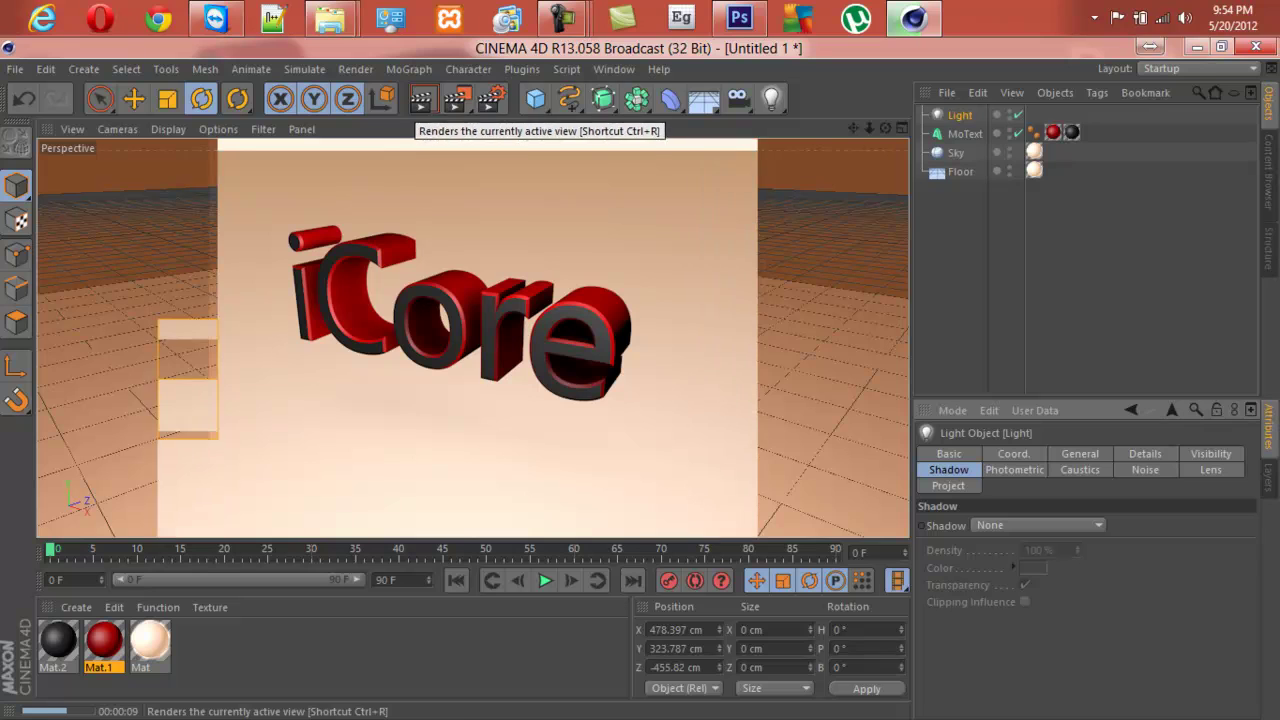
left_click_drag(455, 98, 575, 199)
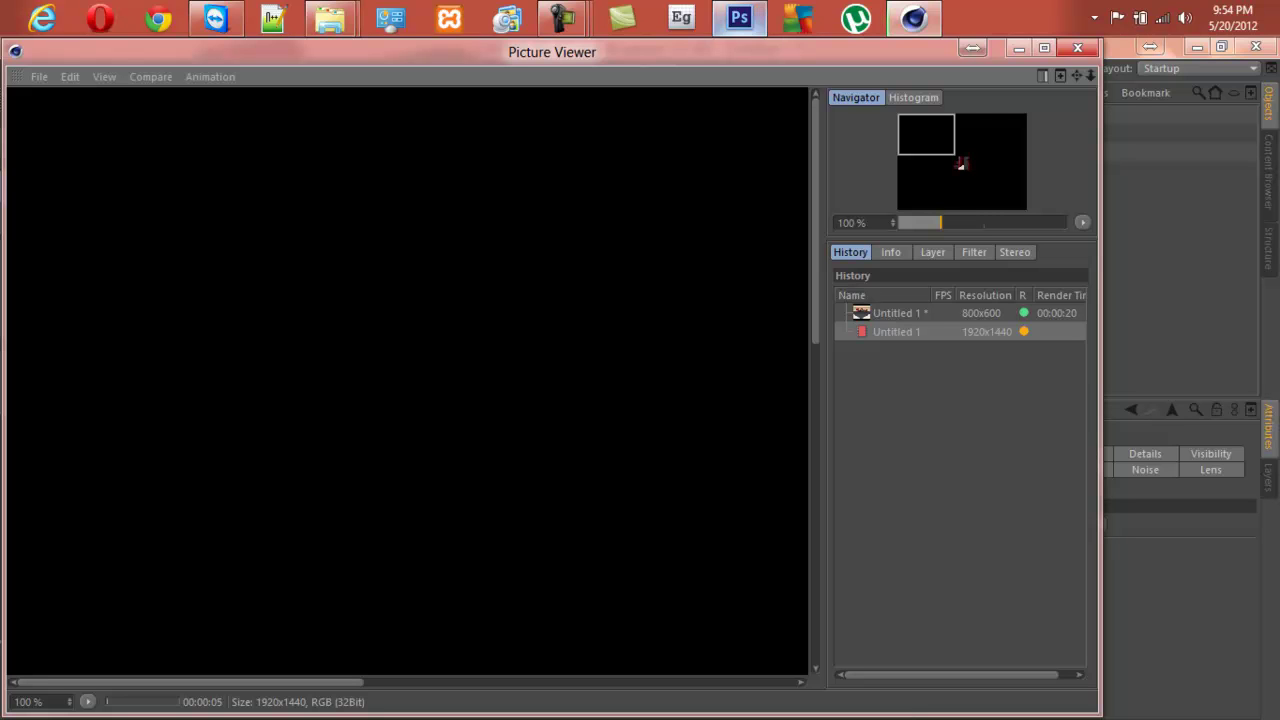
mouse_move(562, 18)
left_click(667, 135)
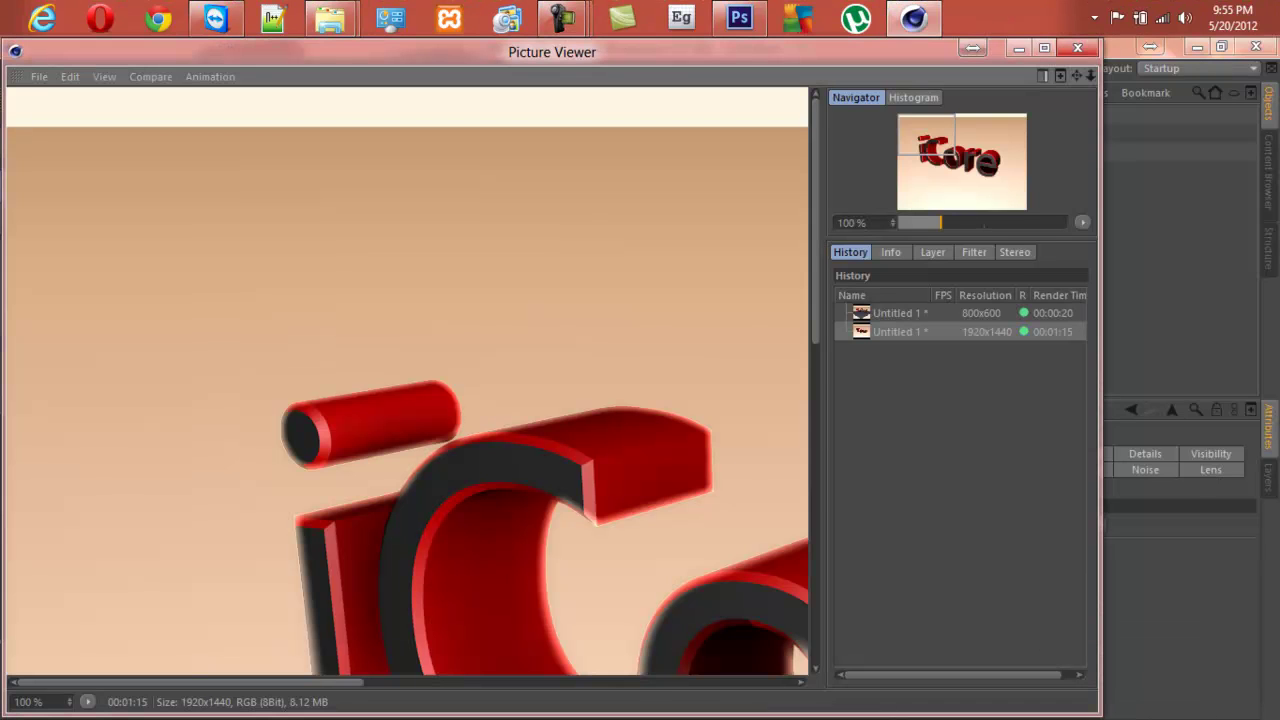
left_click(1019, 48)
left_click(1197, 47)
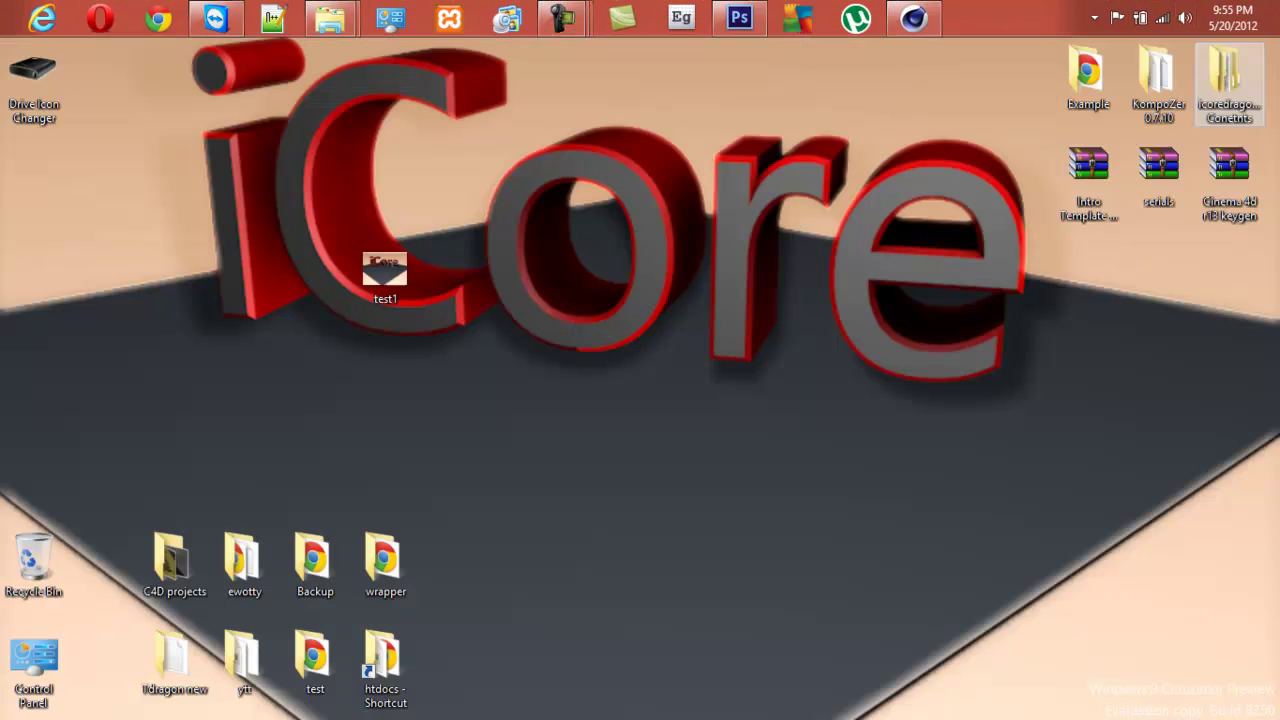
Set the test1 image as the desktop background and switch back to the CINEMA 4D Picture Viewer.
right_click(370, 268)
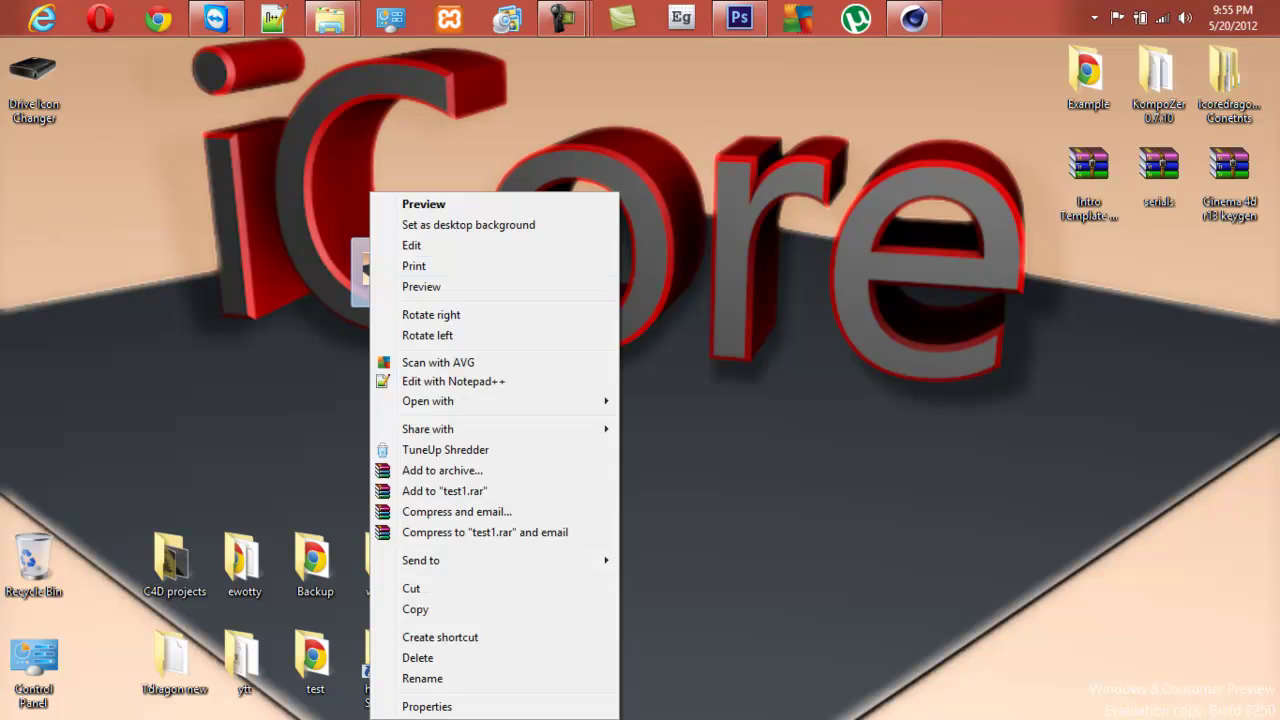
left_click(430, 225)
left_click(913, 18)
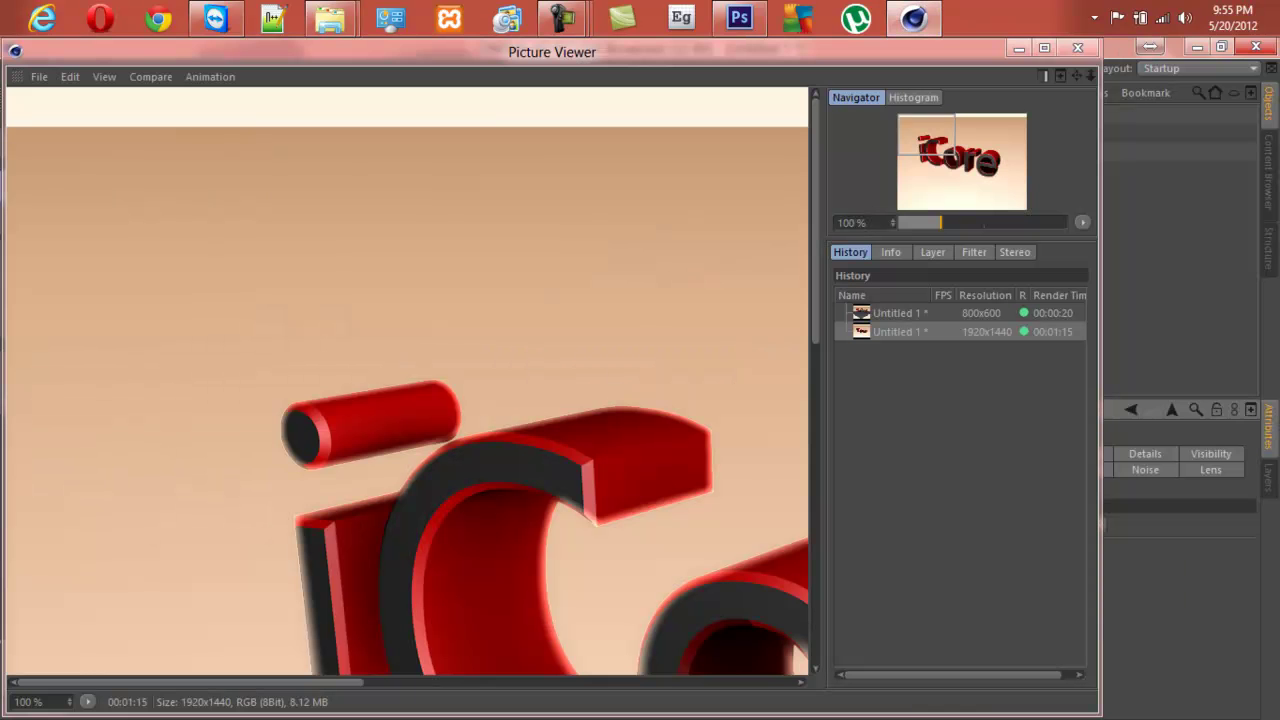
left_click(39, 76)
left_click(50, 123)
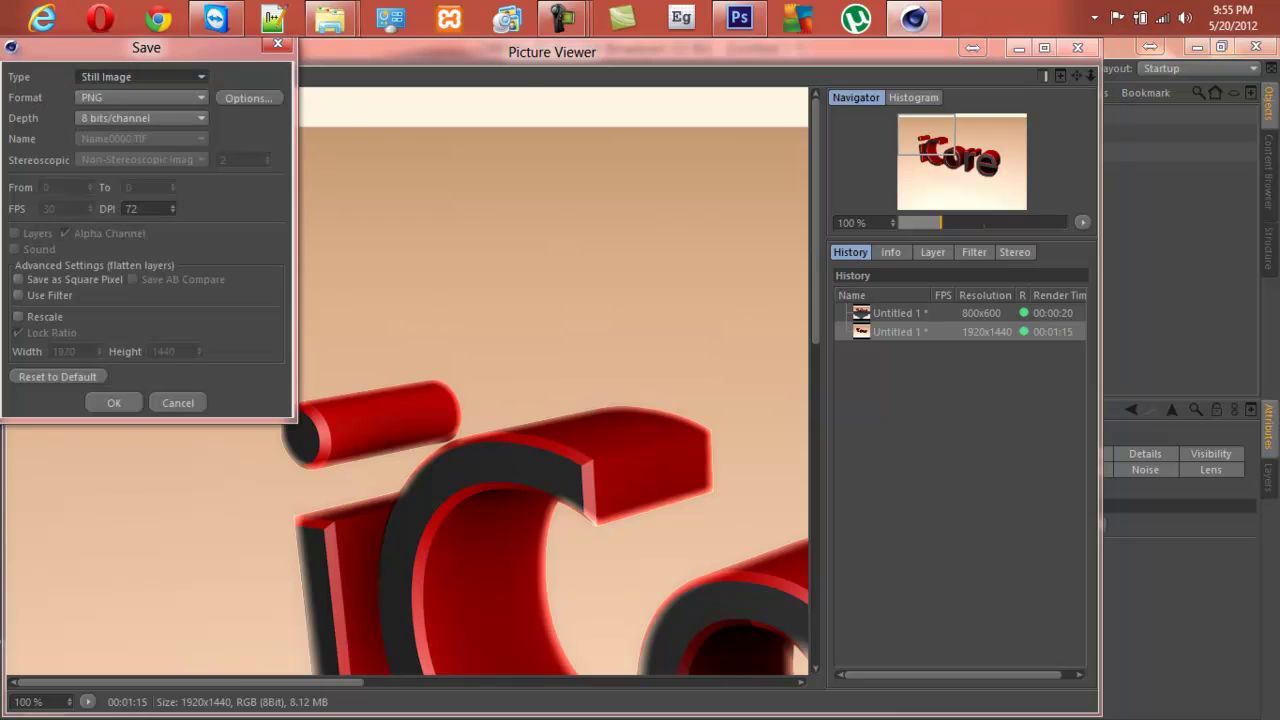
left_click(114, 403)
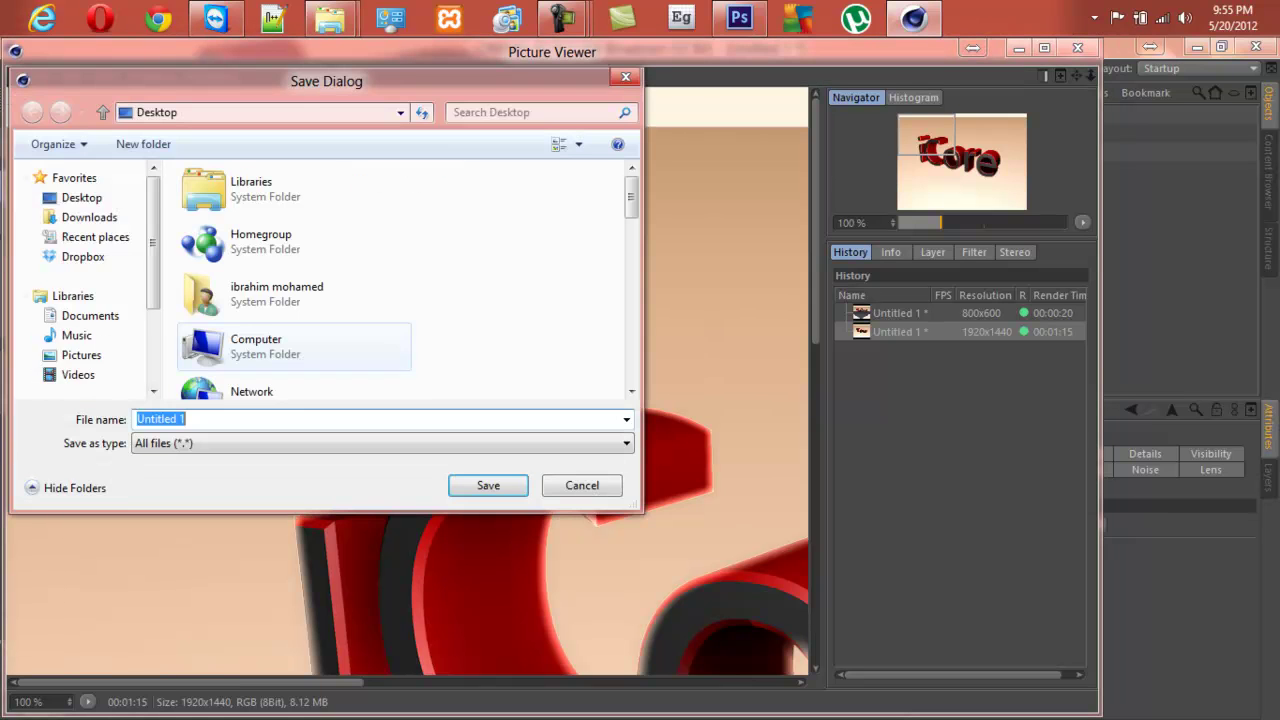
left_click(582, 485)
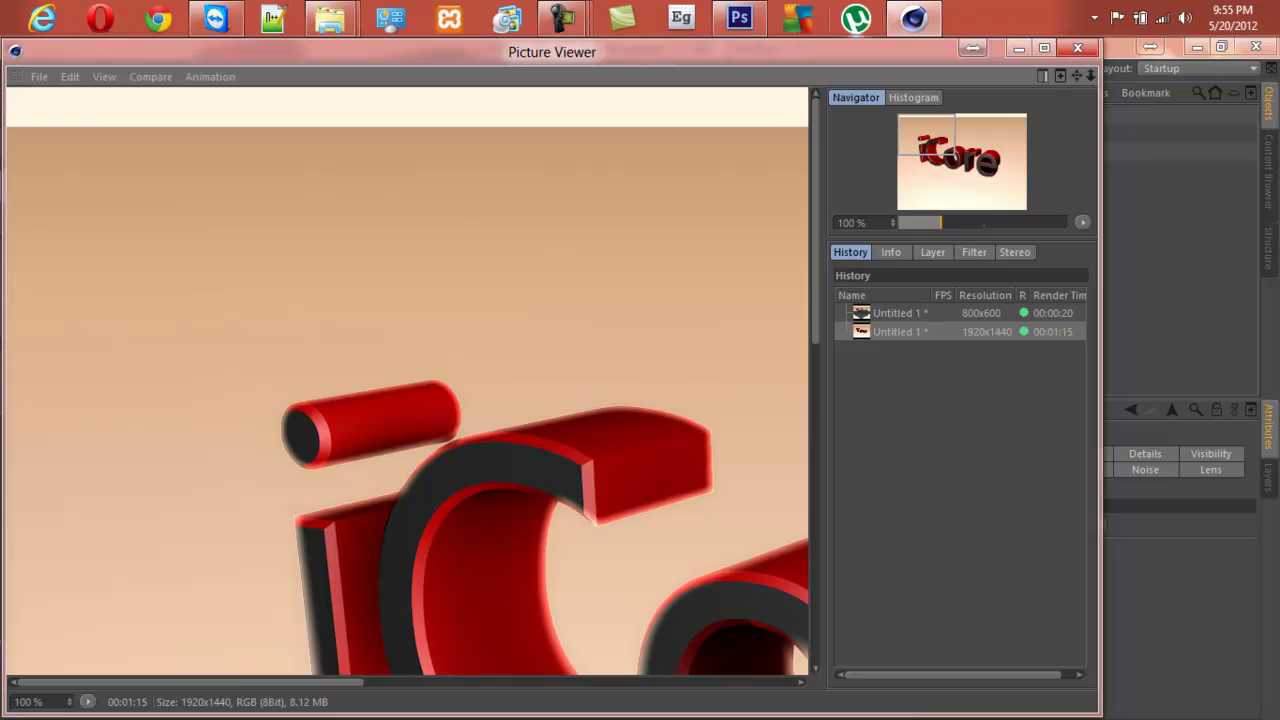
mouse_move(562, 18)
left_click(667, 140)
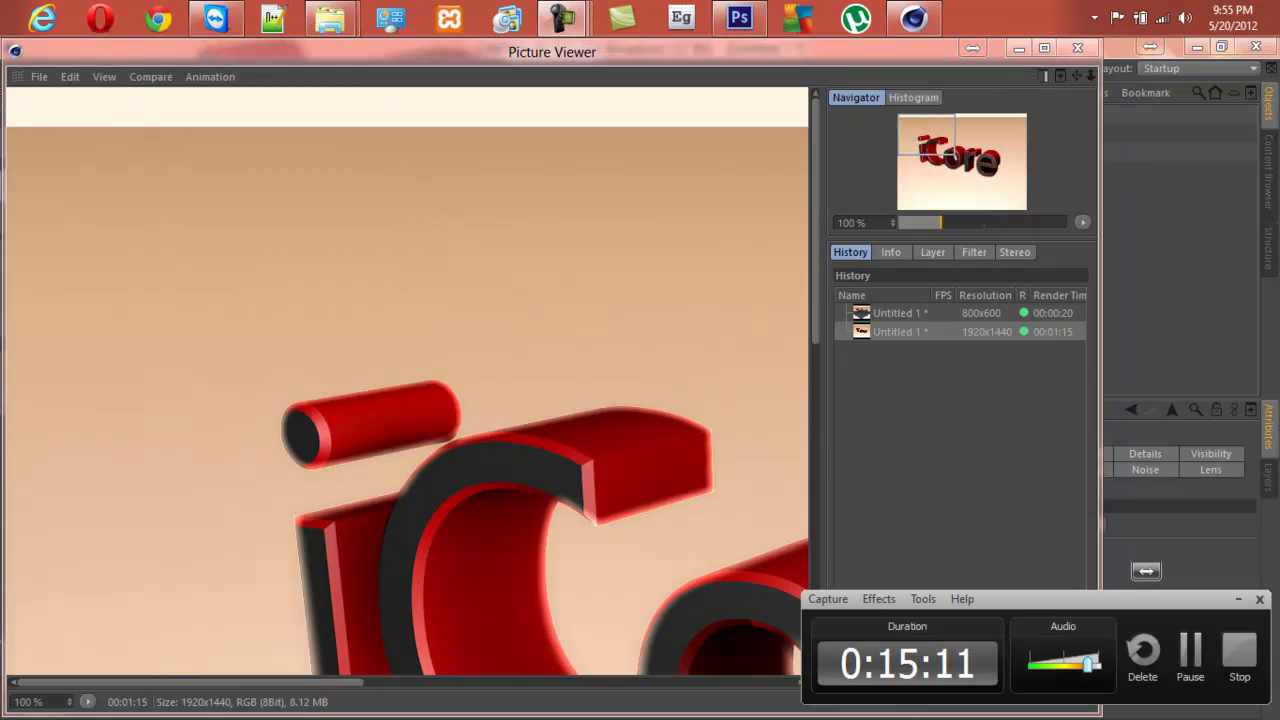